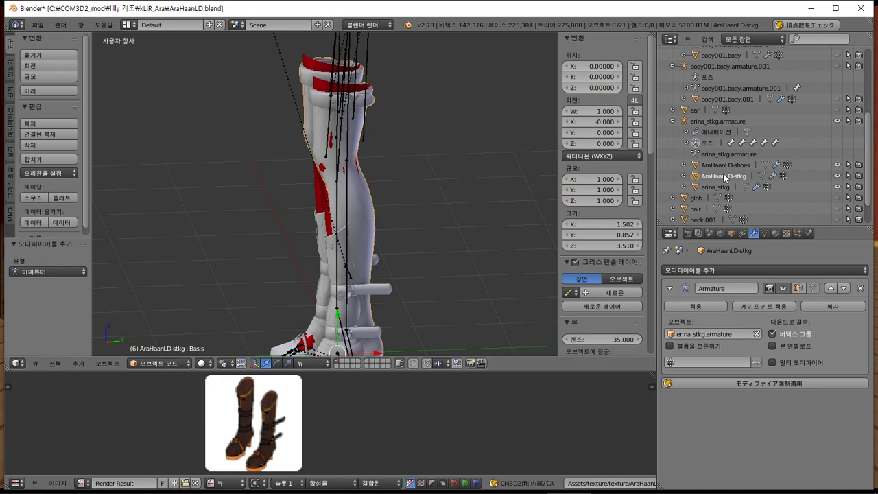
Step: Save the current boot project, overwriting the existing AraHaanLD.blend file
{"action": "scroll", "coordinate": [725, 179], "scroll_direction": "down", "scroll_amount": 3}
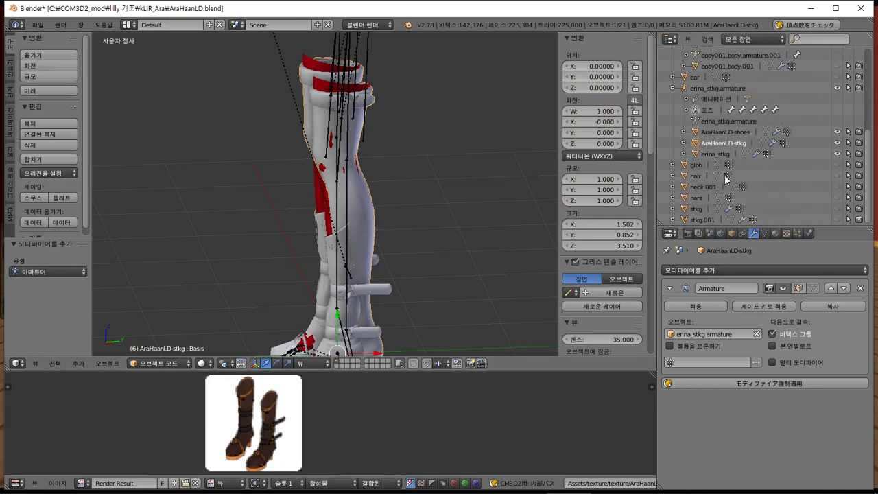
{"action": "key", "text": "ctrl+s"}
{"action": "left_click", "coordinate": [197, 71]}
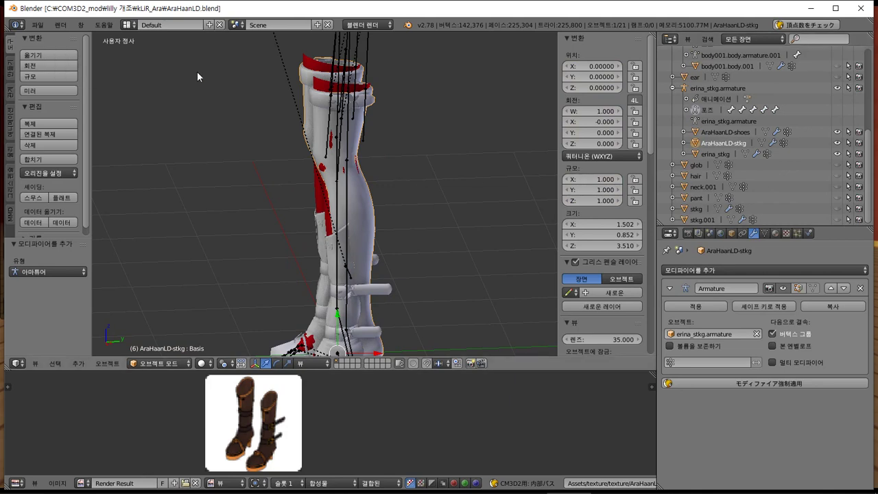
Step: Start a new scene by reloading the startup file
{"action": "left_click", "coordinate": [37, 26]}
{"action": "left_click", "coordinate": [48, 39]}
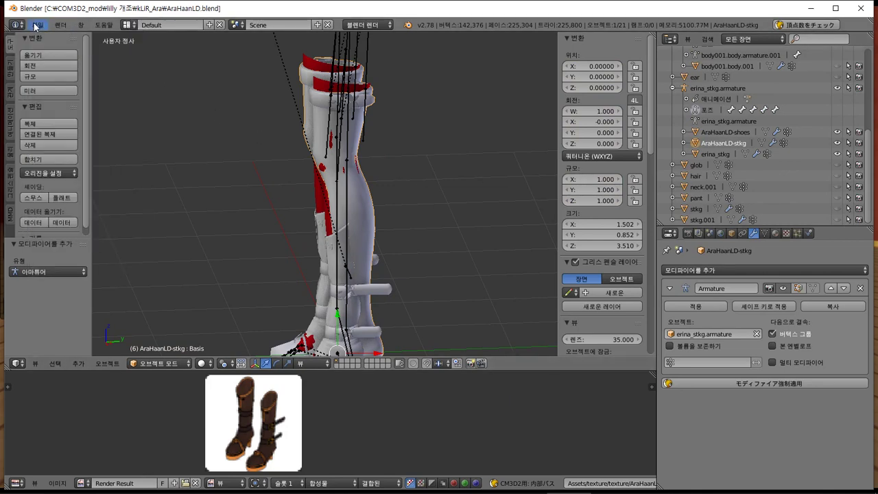
{"action": "left_click", "coordinate": [34, 24]}
{"action": "left_click", "coordinate": [55, 38]}
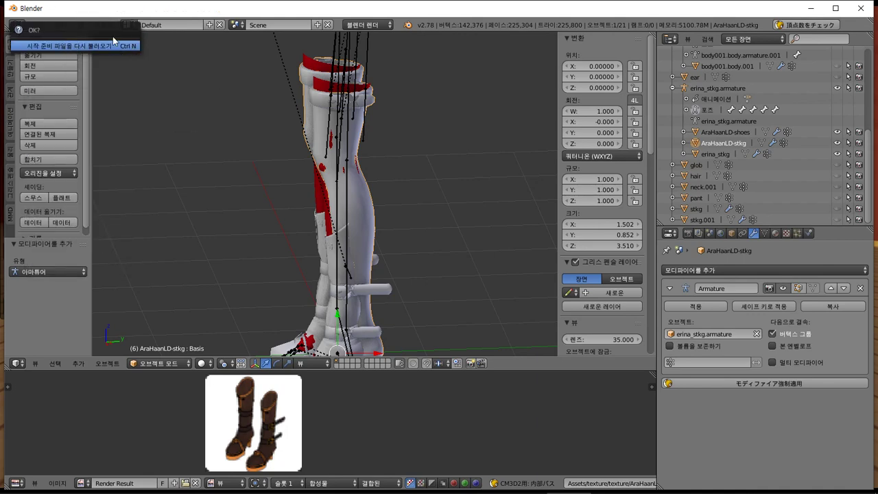
{"action": "mouse_move", "coordinate": [538, 491]}
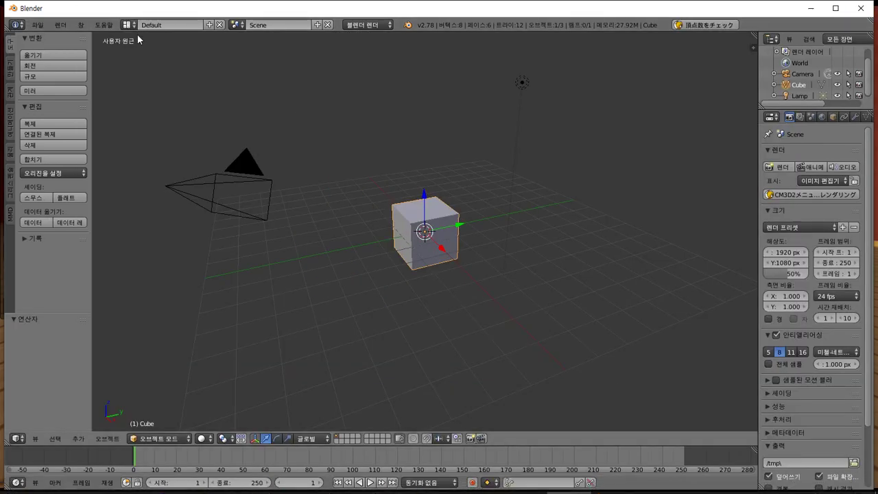
Step: Delete all the default objects: the cube, camera and lamp
{"action": "key", "text": "a"}
{"action": "key", "text": "x"}
{"action": "left_click", "coordinate": [476, 179]}
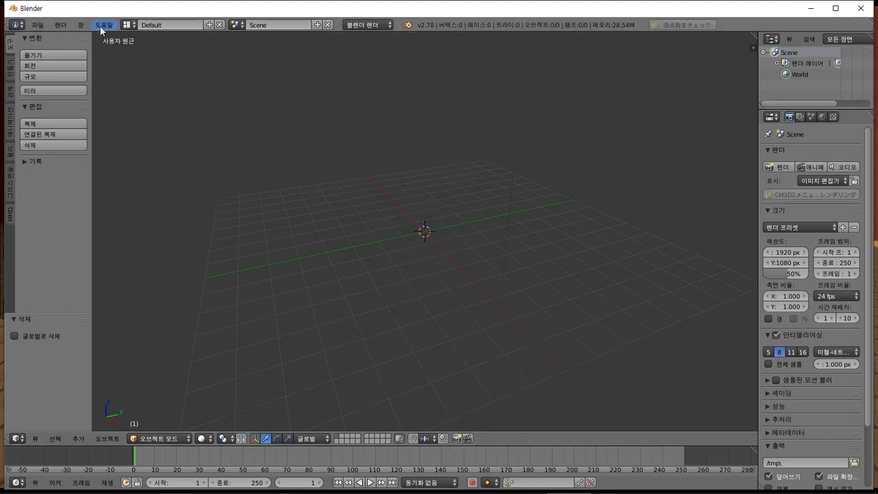
Step: Import AraHaanLD-stkg.model from the kLiR_Ara folder as a CM3D2 model
{"action": "left_click", "coordinate": [39, 27]}
{"action": "mouse_move", "coordinate": [112, 223]}
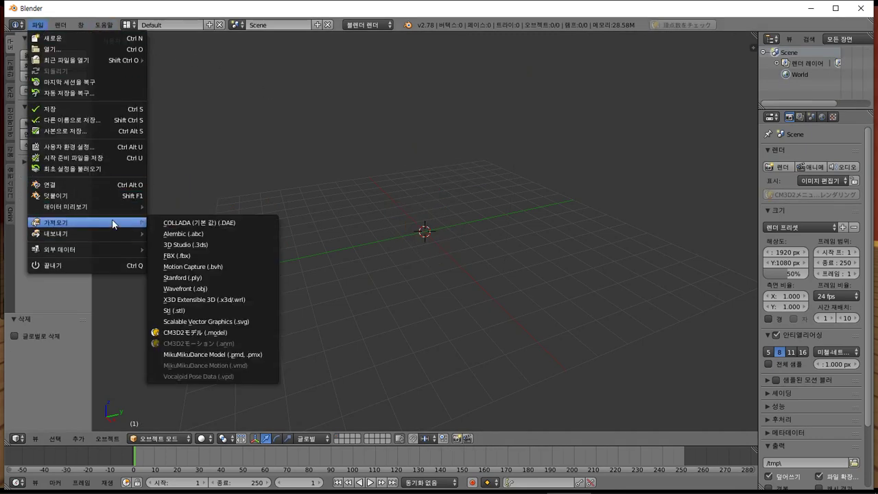
{"action": "left_click", "coordinate": [219, 334]}
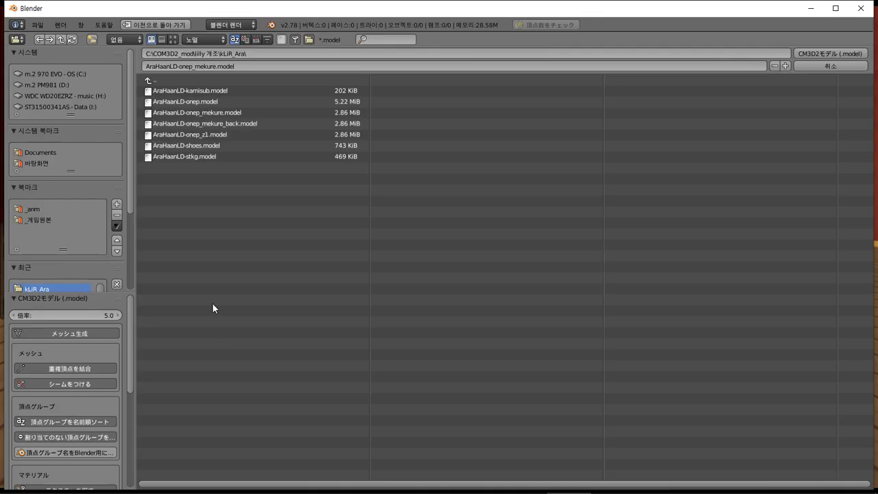
{"action": "double_click", "coordinate": [214, 154]}
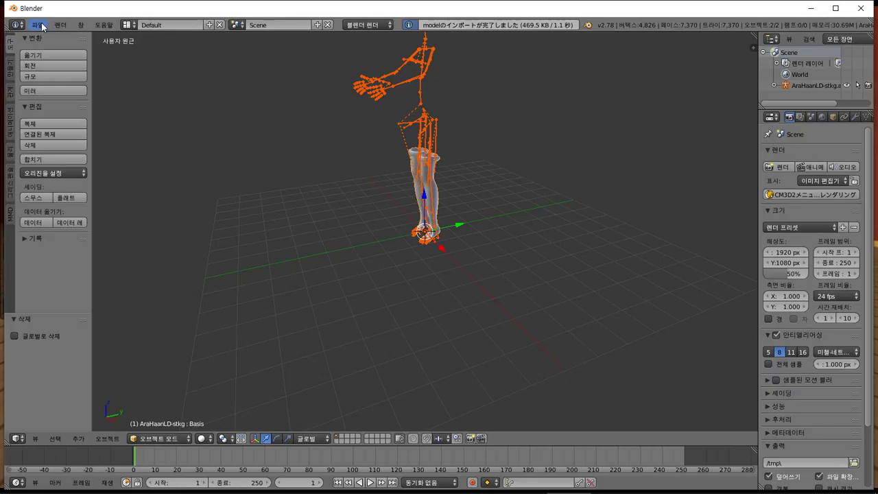
Step: Import AraHaanLD-shoes.model from the same folder as a CM3D2 model
{"action": "left_click", "coordinate": [40, 25]}
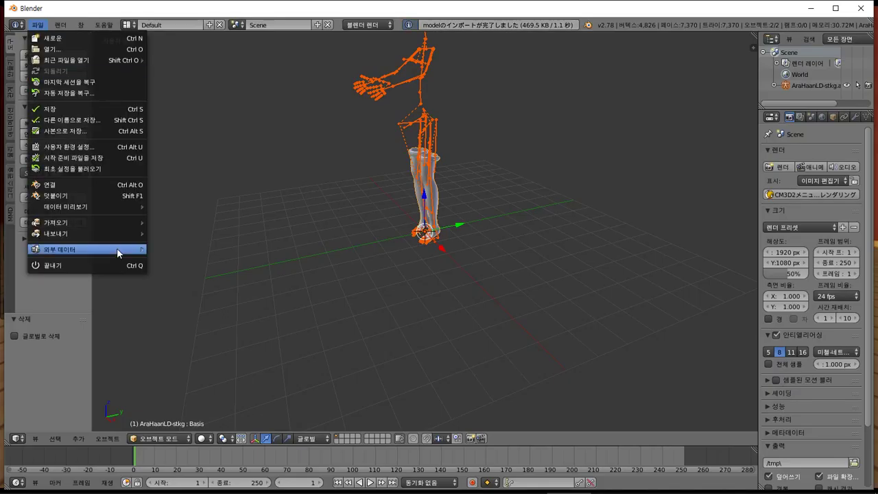
{"action": "mouse_move", "coordinate": [110, 221]}
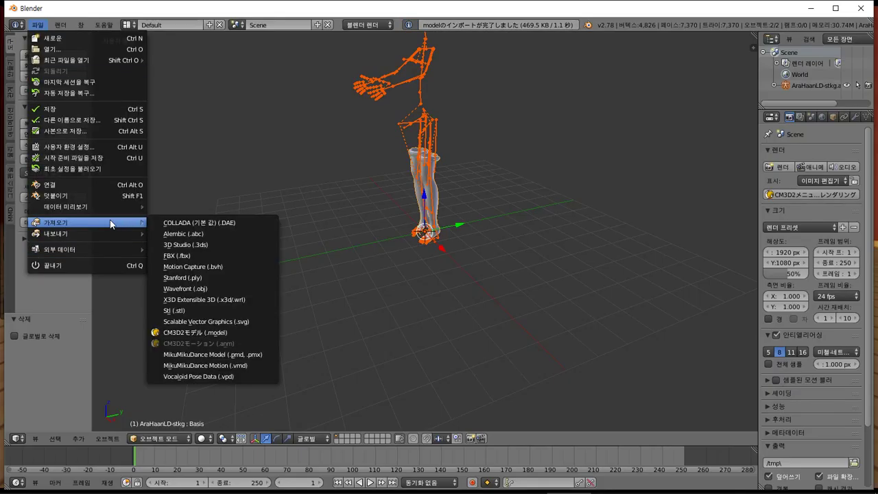
{"action": "left_click", "coordinate": [195, 332]}
{"action": "left_click", "coordinate": [230, 151]}
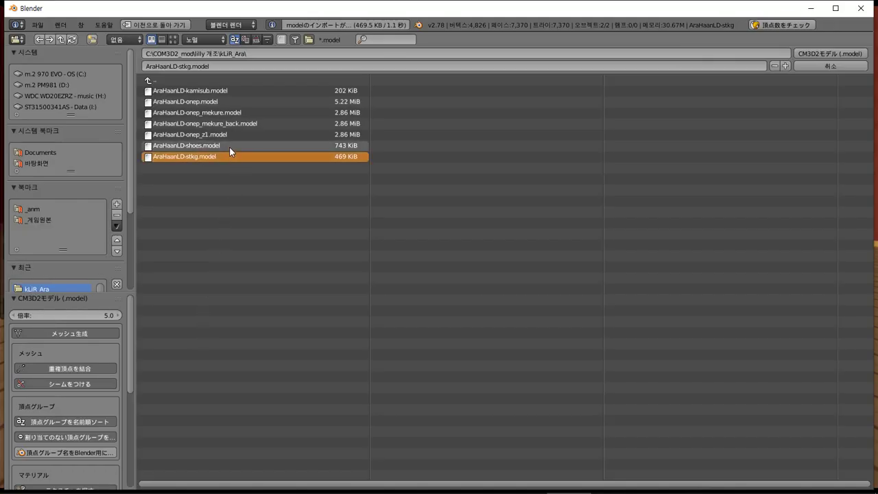
{"action": "double_click", "coordinate": [229, 145]}
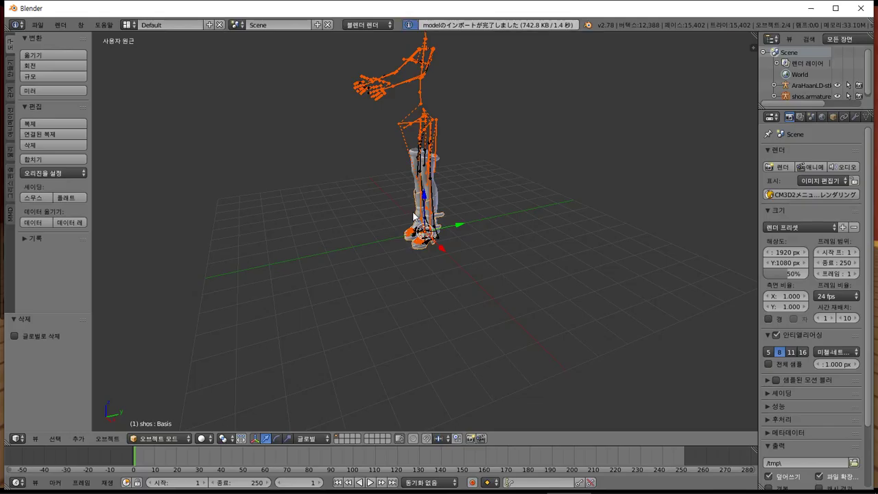
Step: Enlarge the outliner and expand the hierarchies of AraHaanLD-stkg.armature and shos.armature so their child meshes are listed
{"action": "scroll", "coordinate": [431, 194], "scroll_direction": "up", "scroll_amount": 6}
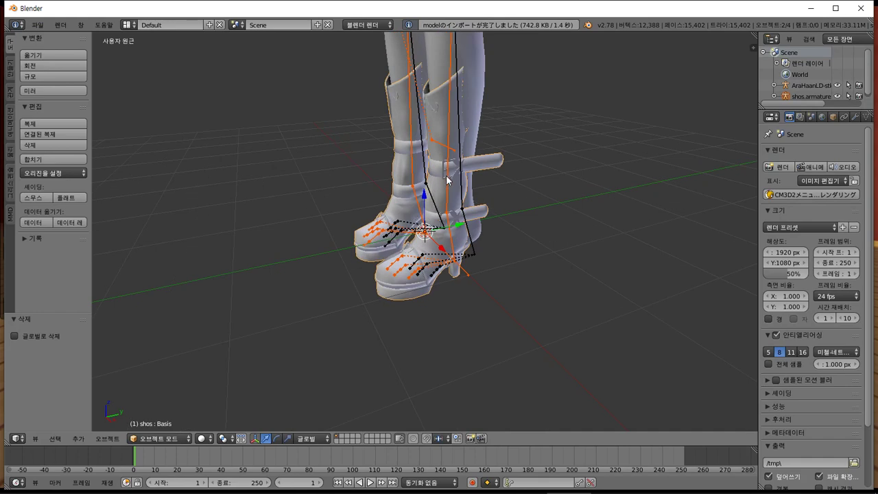
{"action": "middle_click_drag", "start_coordinate": [453, 176], "coordinate": [443, 321], "text": "shift"}
{"action": "scroll", "coordinate": [442, 321], "scroll_direction": "down", "scroll_amount": 1}
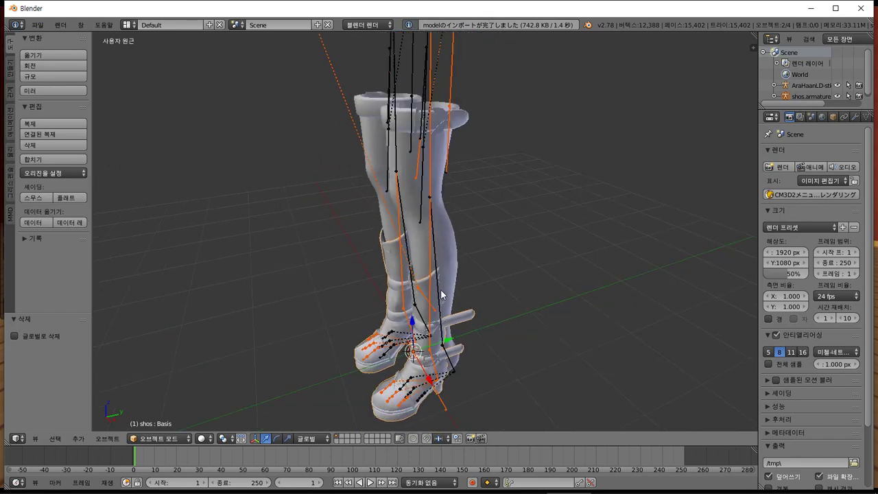
{"action": "left_click_drag", "start_coordinate": [757, 207], "coordinate": [651, 206]}
{"action": "left_click", "coordinate": [666, 97]}
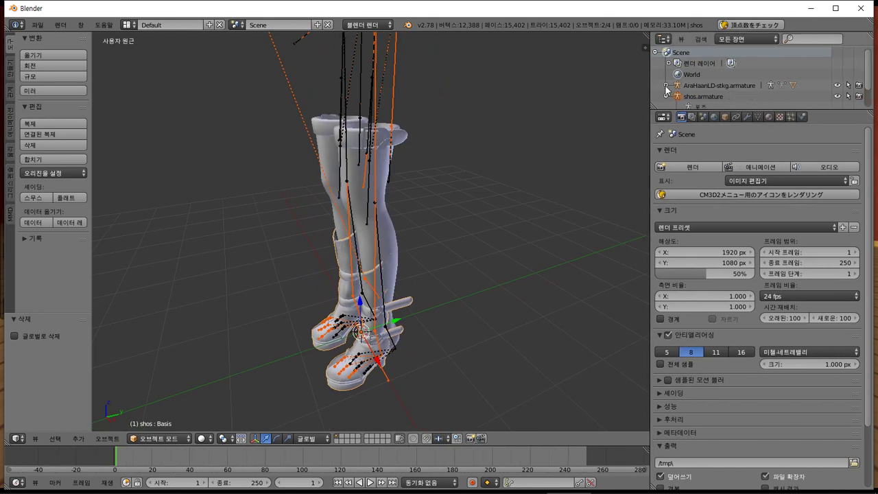
{"action": "left_click", "coordinate": [667, 85]}
{"action": "scroll", "coordinate": [728, 99], "scroll_direction": "down", "scroll_amount": 3}
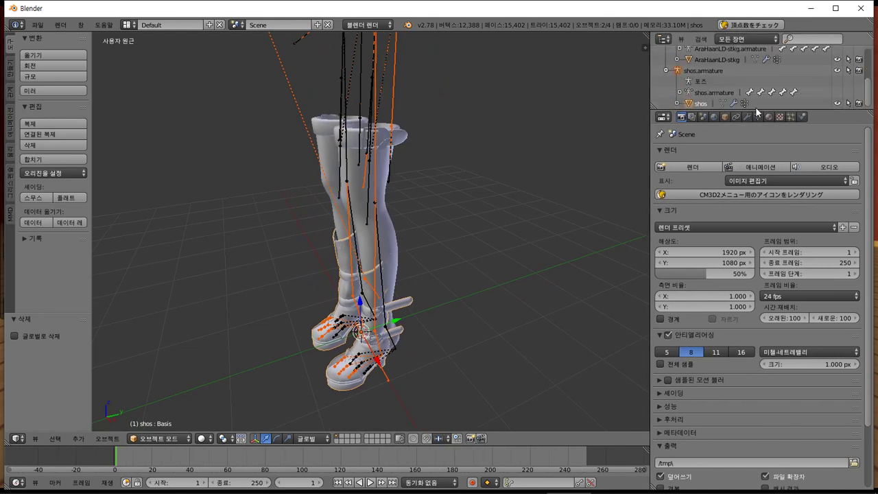
{"action": "left_click_drag", "start_coordinate": [754, 111], "coordinate": [765, 194]}
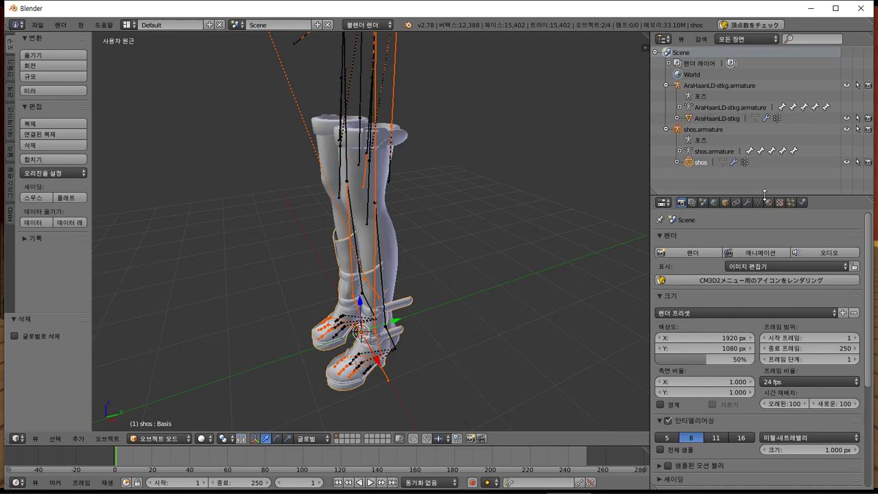
Step: Select the AraHaanLD-stkg mesh and set shos.armature as the target object of its Armature modifier
{"action": "left_click", "coordinate": [719, 118]}
{"action": "middle_click_drag", "start_coordinate": [481, 227], "coordinate": [460, 228]}
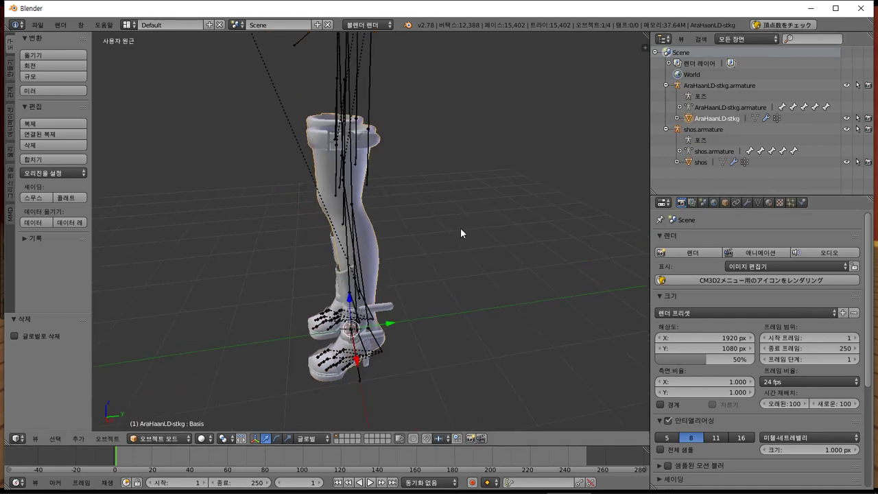
{"action": "left_click", "coordinate": [746, 203]}
{"action": "left_click", "coordinate": [686, 304]}
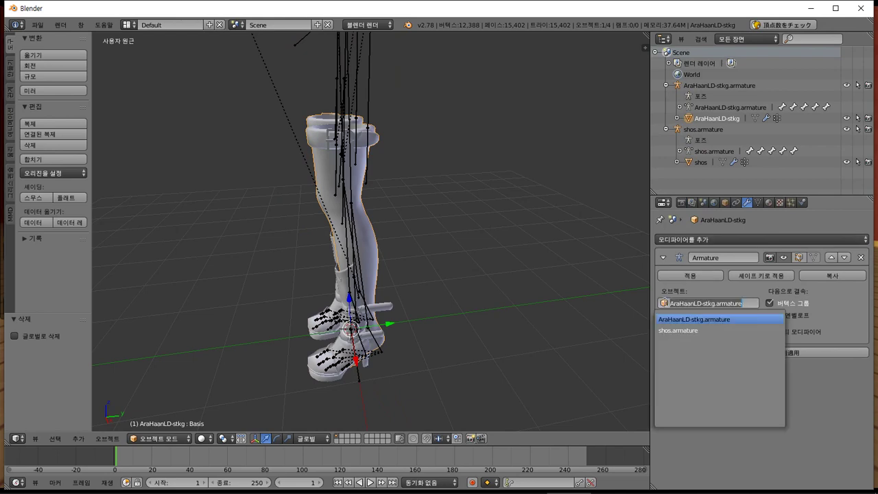
{"action": "left_click", "coordinate": [703, 330]}
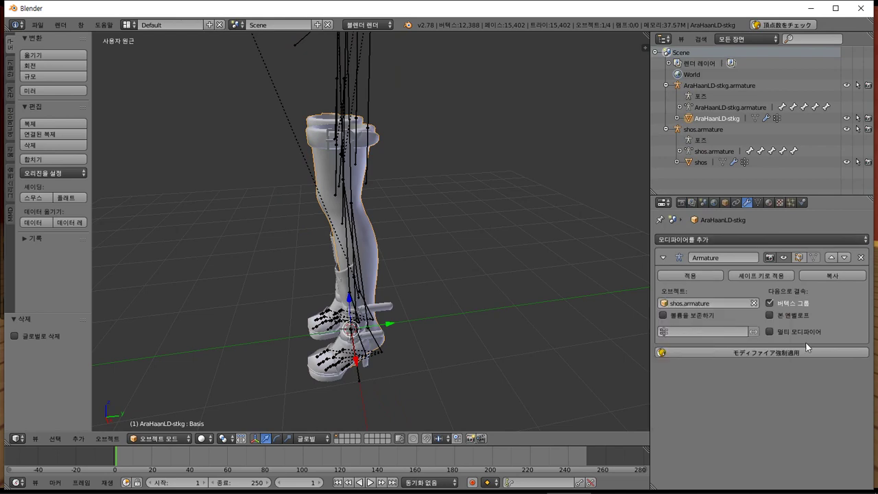
Step: Try force-applying the stocking's Armature modifier with a CM3D2 normal blend rate of 0, and undo back to its original armature target
{"action": "left_click", "coordinate": [765, 352]}
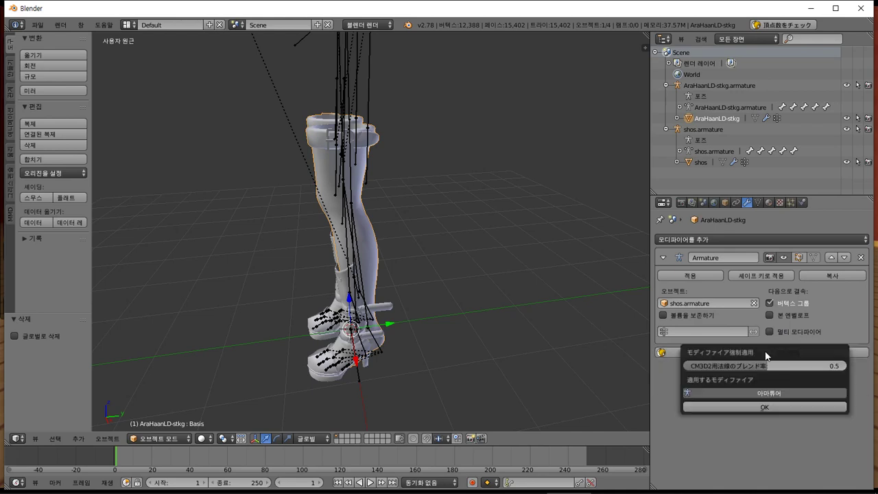
{"action": "left_click", "coordinate": [761, 367]}
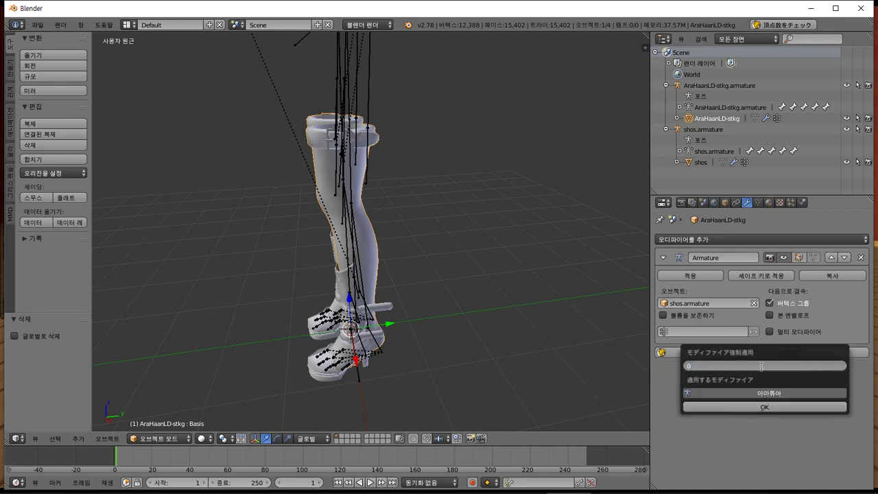
{"action": "key", "text": "Return"}
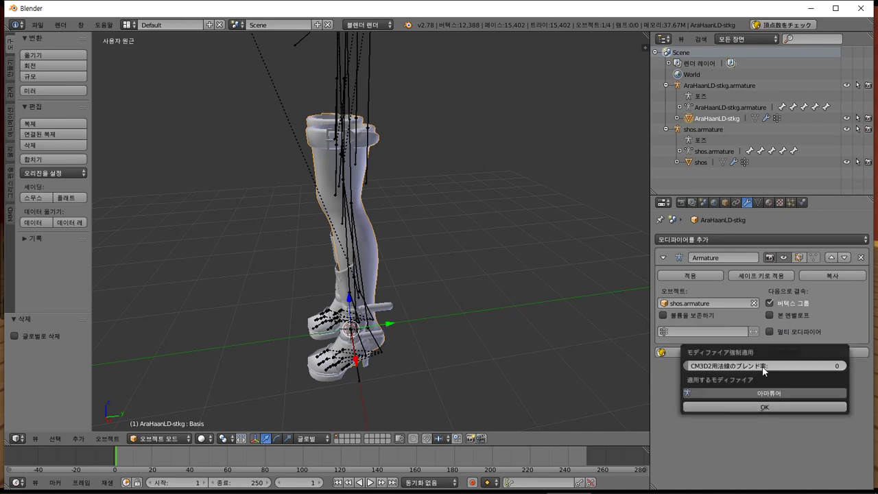
{"action": "left_click", "coordinate": [753, 406]}
{"action": "key", "text": "ctrl+z"}
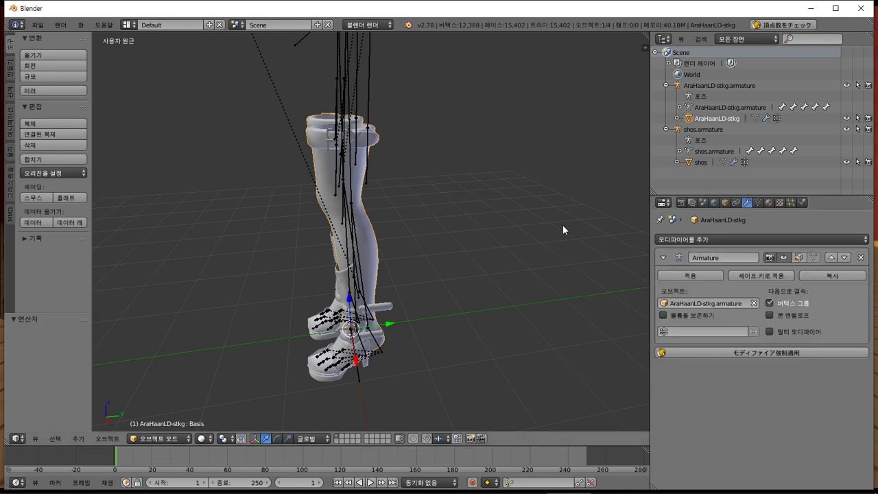
Step: Try parenting the AraHaanLD-stkg mesh to shos.armature with Armature Deform, and undo it
{"action": "left_click_drag", "start_coordinate": [689, 120], "coordinate": [692, 130]}
{"action": "left_click", "coordinate": [704, 133]}
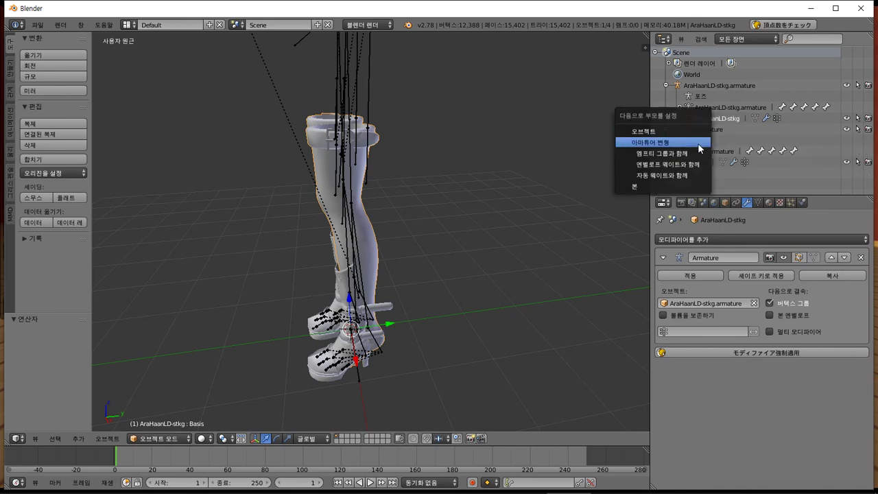
{"action": "left_click", "coordinate": [700, 143]}
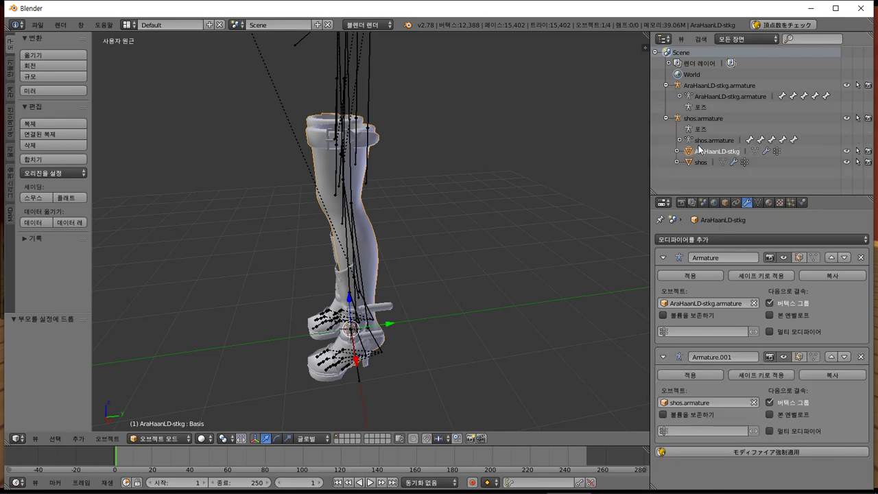
{"action": "key", "text": "ctrl+z"}
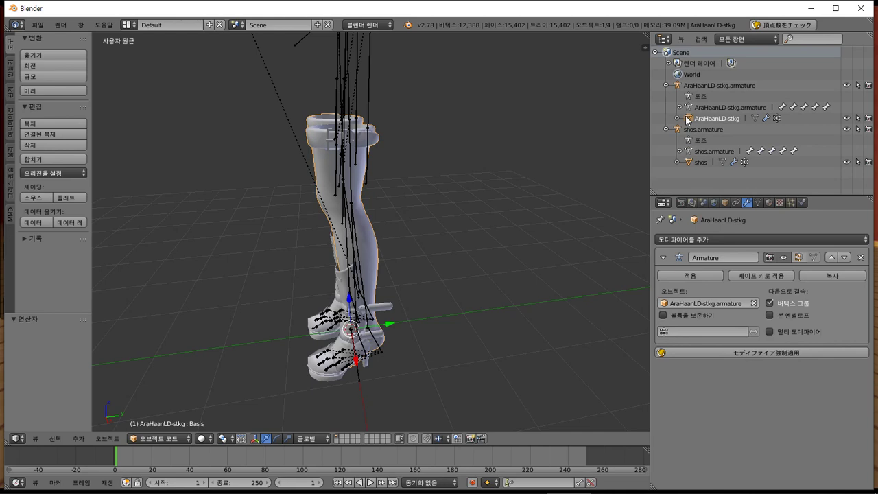
Step: Try parenting the AraHaanLD-stkg mesh to shos.armature with Empty Groups, and undo it
{"action": "left_click_drag", "start_coordinate": [688, 120], "coordinate": [700, 131]}
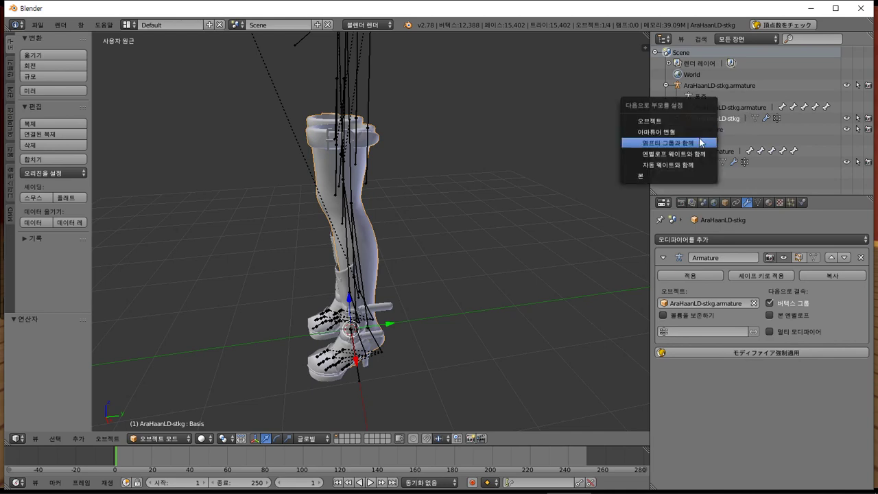
{"action": "left_click", "coordinate": [700, 142]}
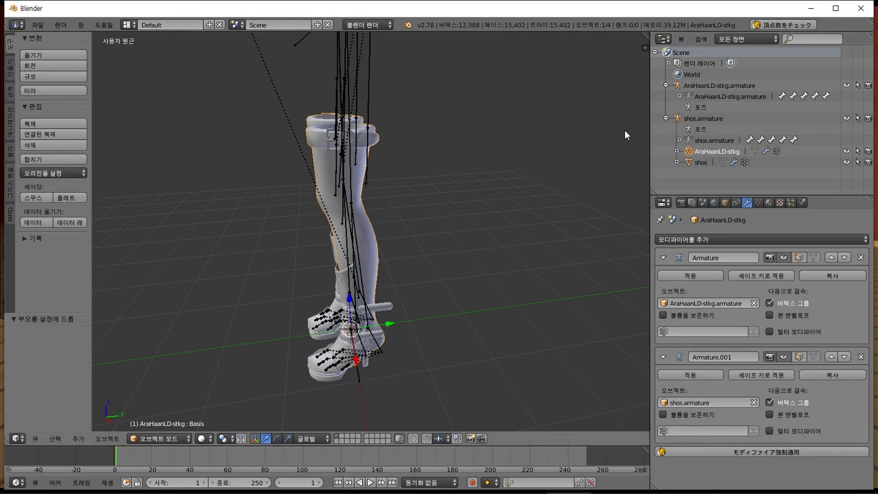
{"action": "key", "text": "ctrl+z"}
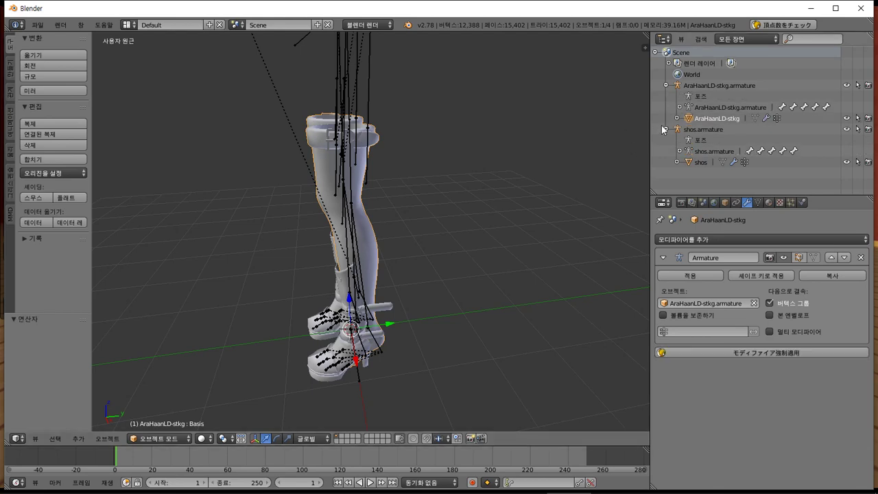
Step: Try parenting the AraHaanLD-stkg mesh to shos.armature with Envelope Weights, and undo it
{"action": "left_click_drag", "start_coordinate": [691, 126], "coordinate": [689, 131]}
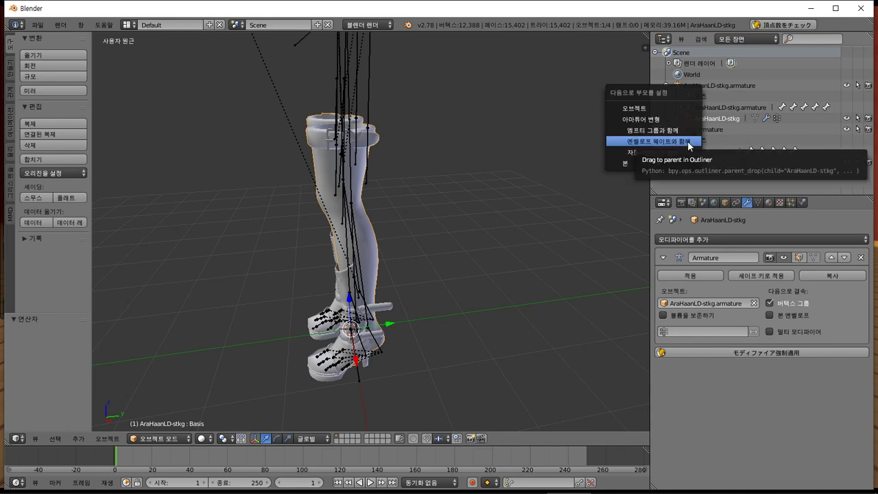
{"action": "left_click", "coordinate": [689, 142]}
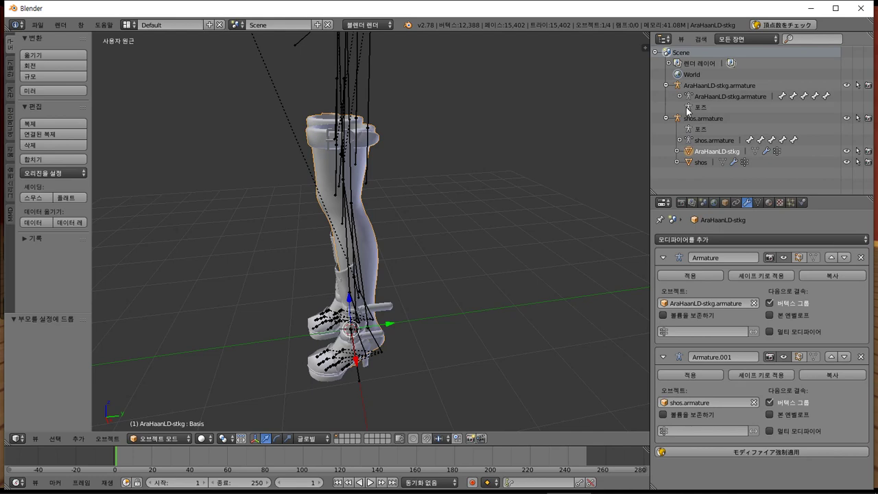
{"action": "key", "text": "ctrl+z"}
Step: Try parenting the AraHaanLD-stkg mesh to shos.armature with the Bone option
{"action": "left_click_drag", "start_coordinate": [691, 118], "coordinate": [690, 129]}
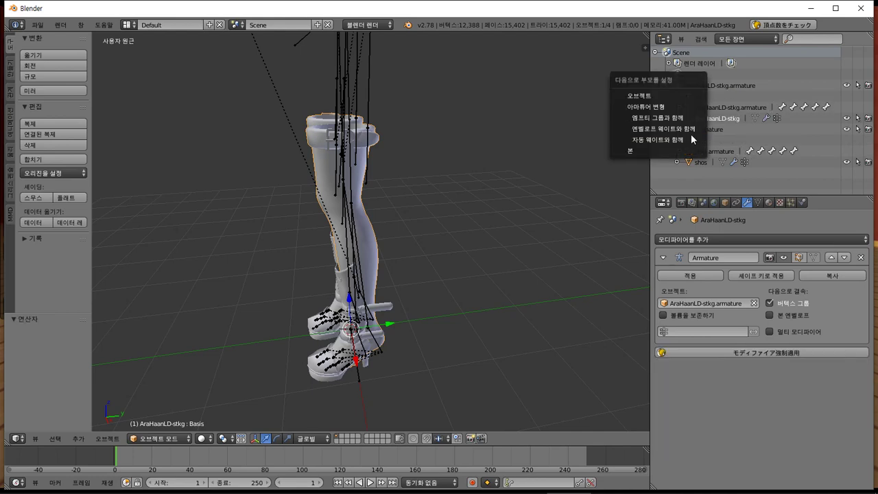
{"action": "left_click", "coordinate": [685, 151]}
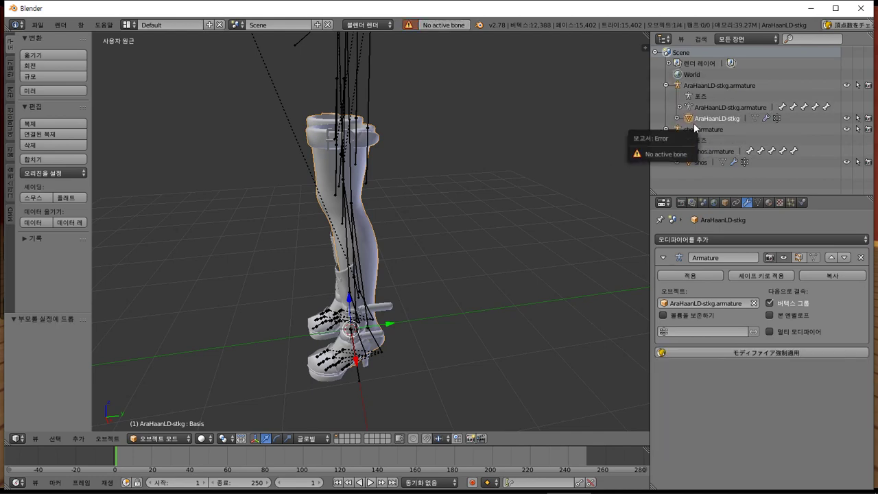
Step: Switch to the right orthographic view to show the stocking and shoe models from the side
{"action": "left_click_drag", "start_coordinate": [691, 119], "coordinate": [695, 131]}
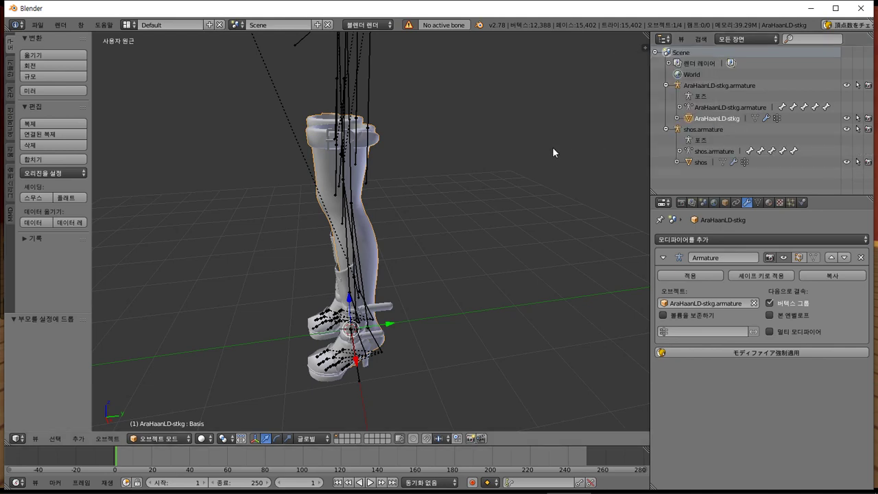
{"action": "middle_click_drag", "start_coordinate": [481, 175], "coordinate": [440, 165]}
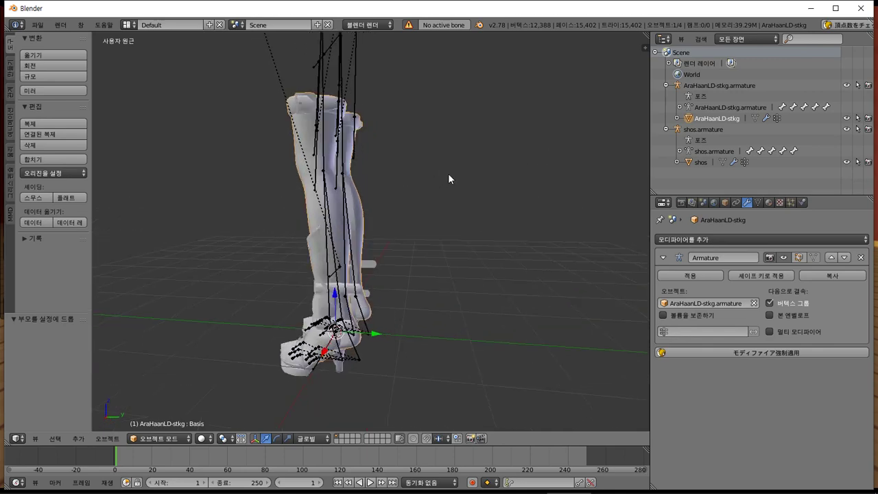
{"action": "key", "text": "KP_3"}
{"action": "key", "text": "KP_5"}
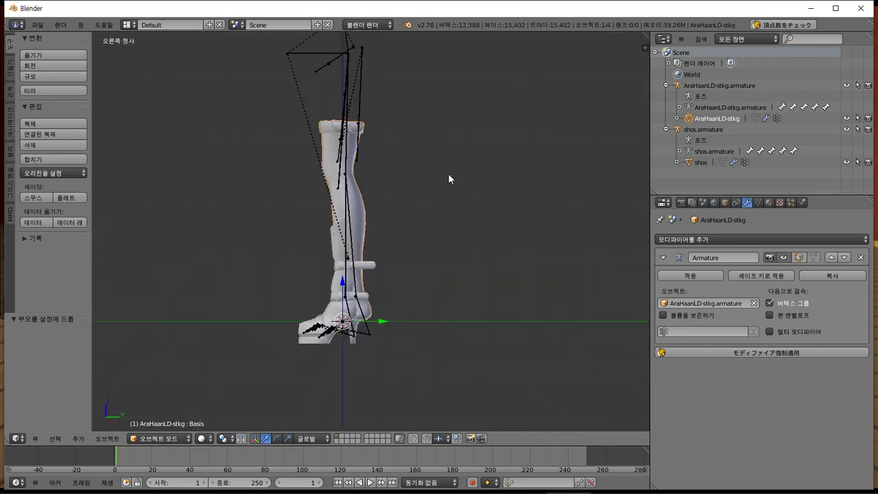
{"action": "scroll", "coordinate": [494, 204], "scroll_direction": "up", "scroll_amount": 2}
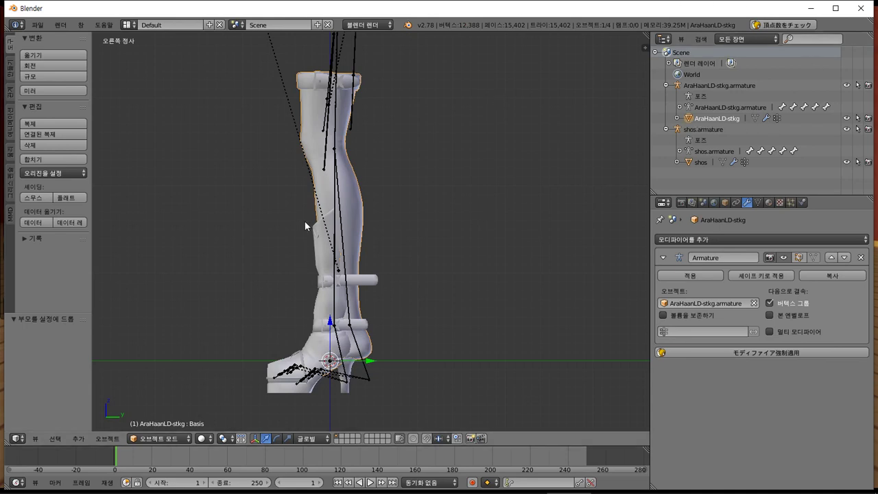
Step: Try parenting the AraHaanLD-stkg mesh to shos.armature as Object and setting shos.armature as its Armature modifier's object
{"action": "right_click", "coordinate": [336, 203]}
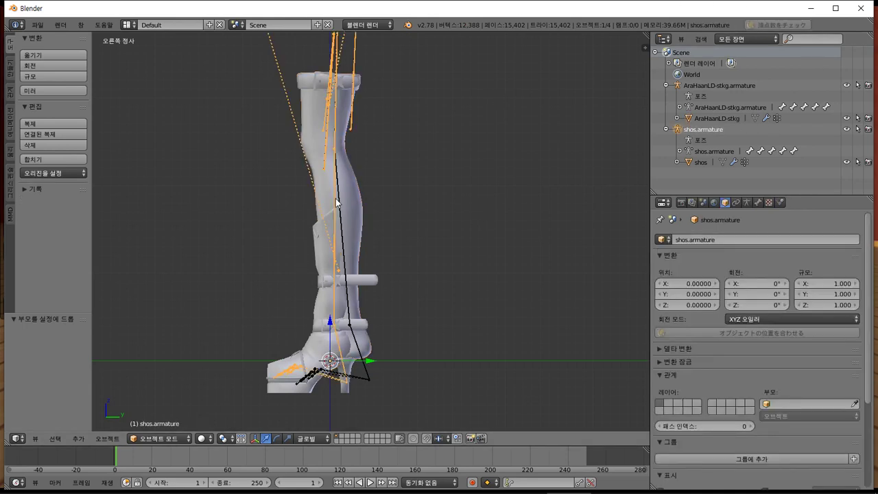
{"action": "right_click", "coordinate": [361, 210]}
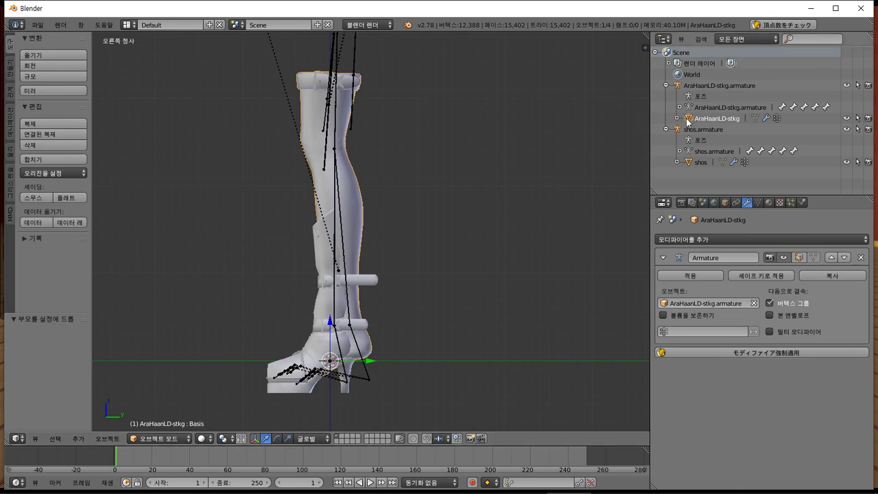
{"action": "left_click_drag", "start_coordinate": [688, 121], "coordinate": [686, 129]}
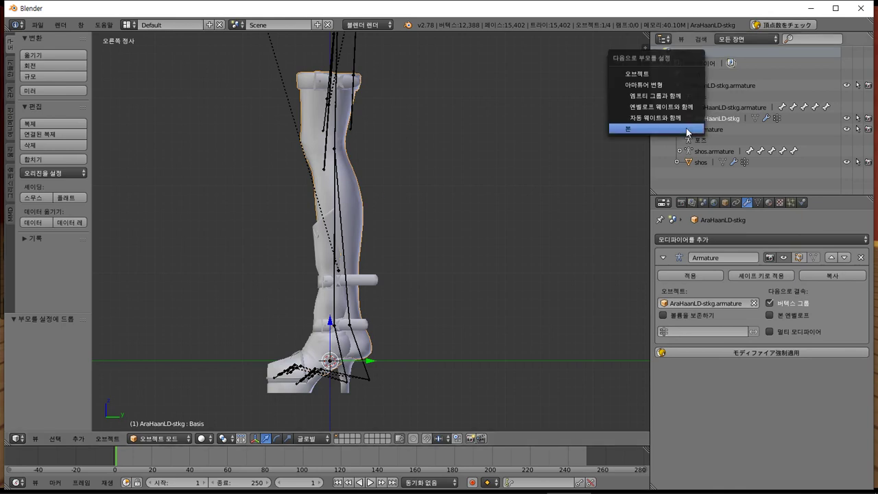
{"action": "left_click", "coordinate": [657, 73]}
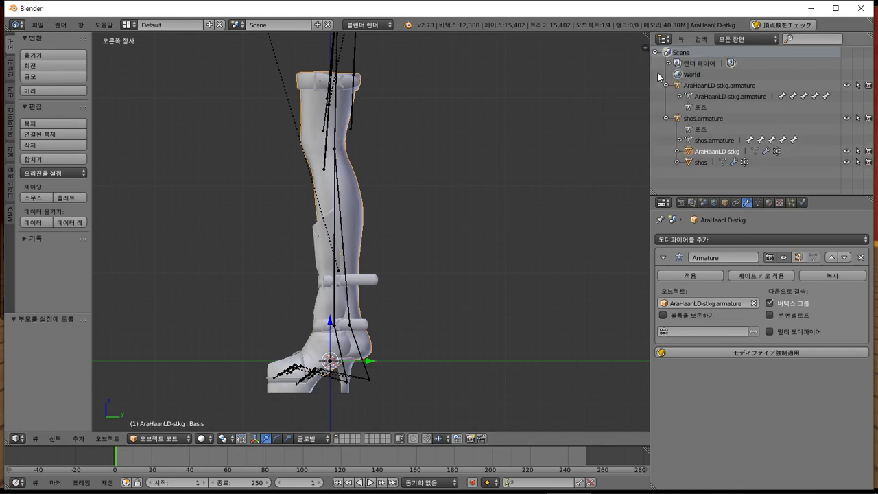
{"action": "left_click", "coordinate": [665, 304]}
{"action": "left_click", "coordinate": [672, 329]}
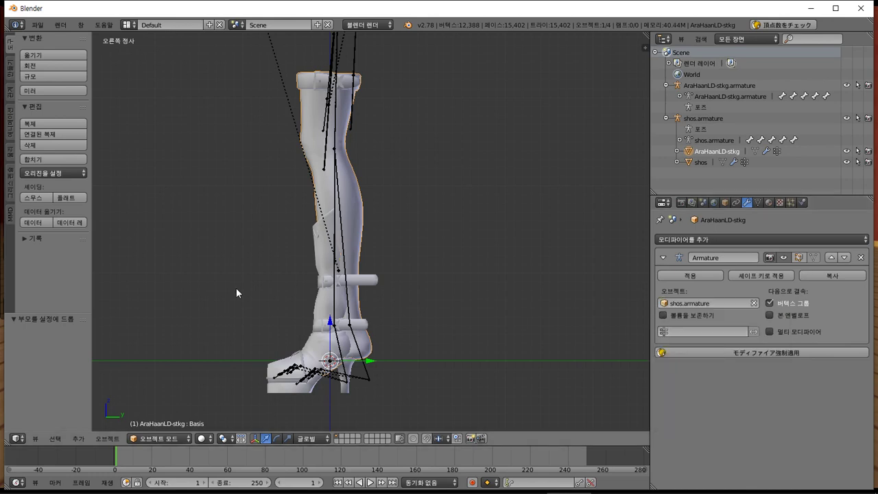
Step: Check the AraHaanLD-stkg mesh in Edit Mode, and undo its Armature modifier change and the parenting to shos.armature
{"action": "right_click", "coordinate": [355, 193]}
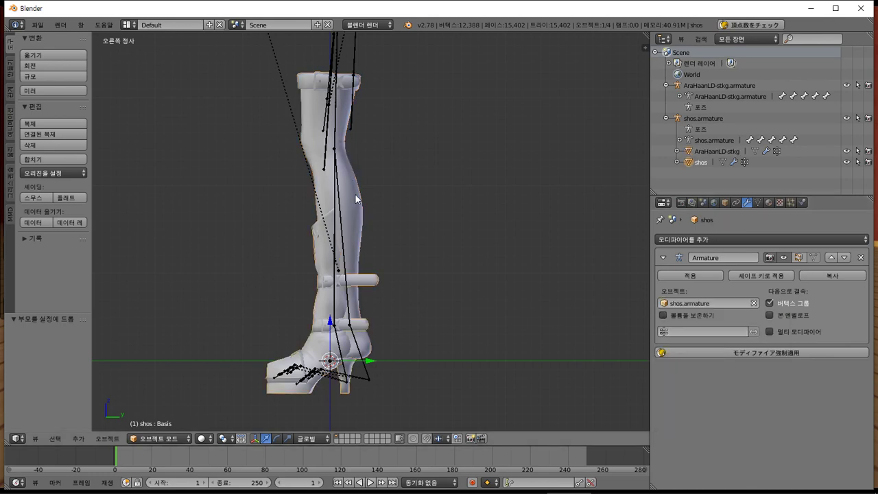
{"action": "right_click", "coordinate": [357, 179]}
{"action": "key", "text": "Tab"}
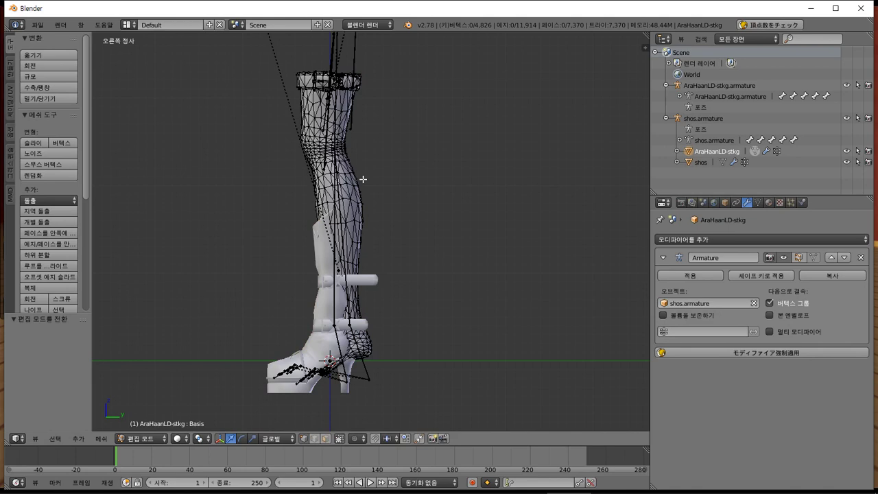
{"action": "key", "text": "Tab"}
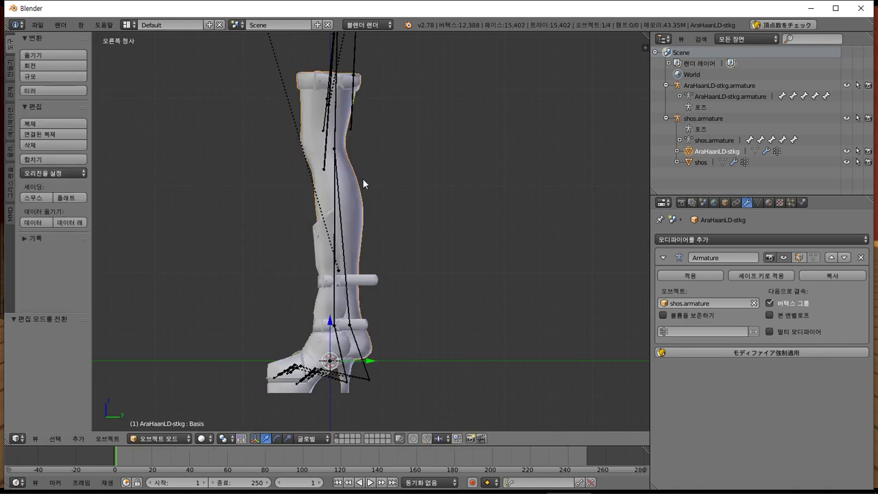
{"action": "key", "text": "ctrl+z"}
{"action": "key", "text": "ctrl+z"}
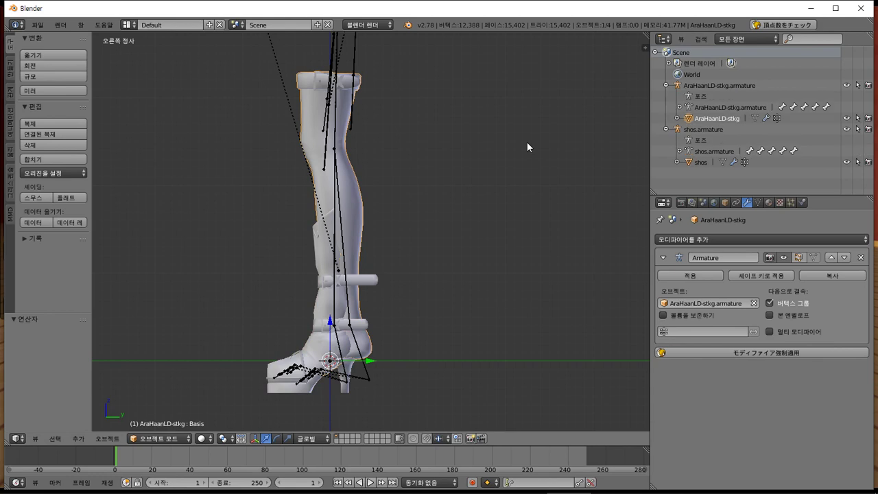
Step: Select AraHaanLD-stkg.armature and switch it to Pose Mode
{"action": "right_click", "coordinate": [341, 201]}
{"action": "key", "text": "Tab"}
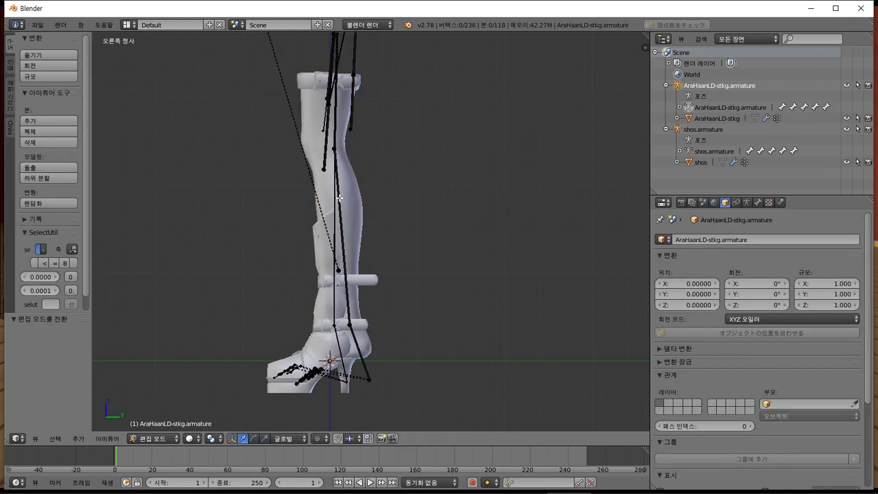
{"action": "key", "text": "Tab"}
{"action": "left_click", "coordinate": [157, 437]}
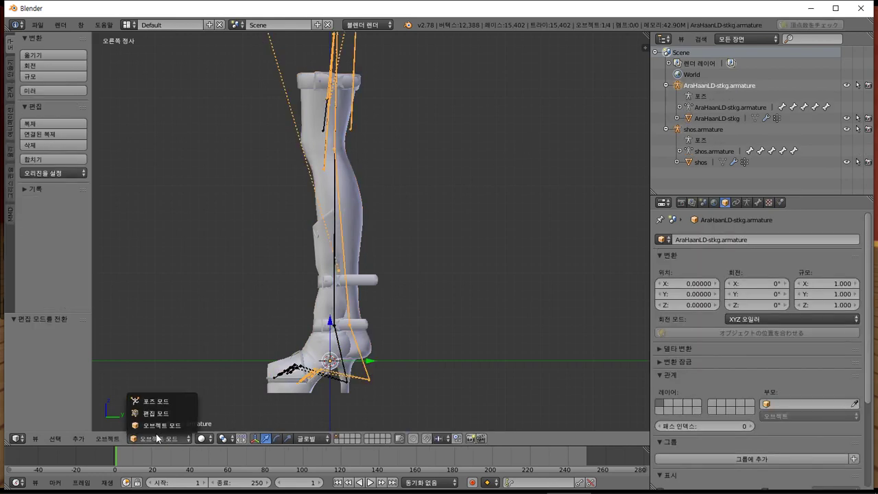
{"action": "left_click", "coordinate": [163, 399]}
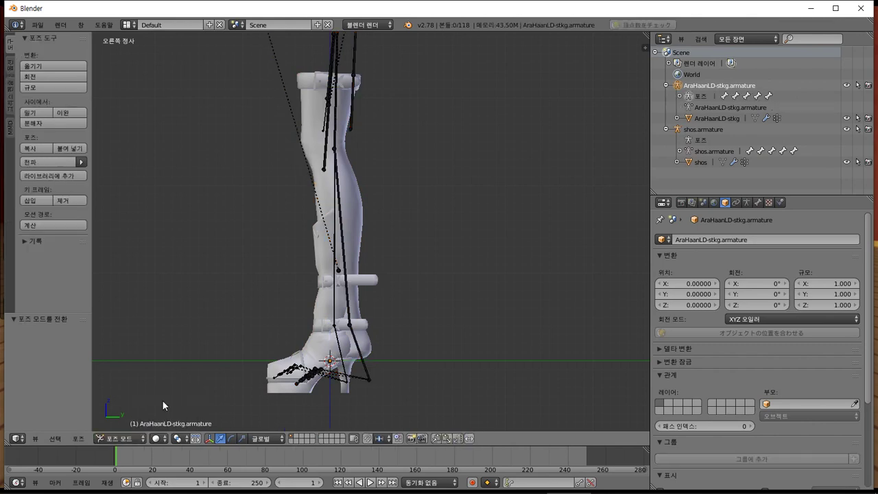
Step: Rotate the Bip01 L Calf and Bip01 R Calf bones of the stocking armature by 5° each in the side view
{"action": "right_click", "coordinate": [342, 237]}
{"action": "key", "text": "r"}
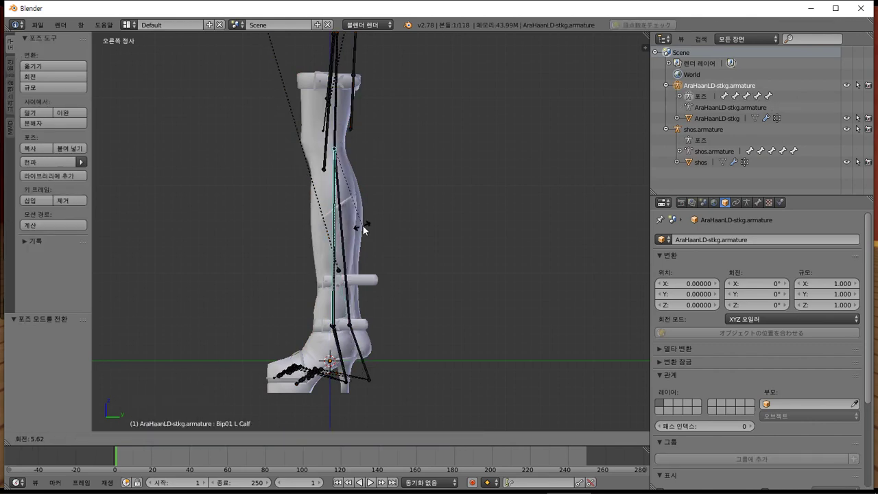
{"action": "type", "text": "5"}
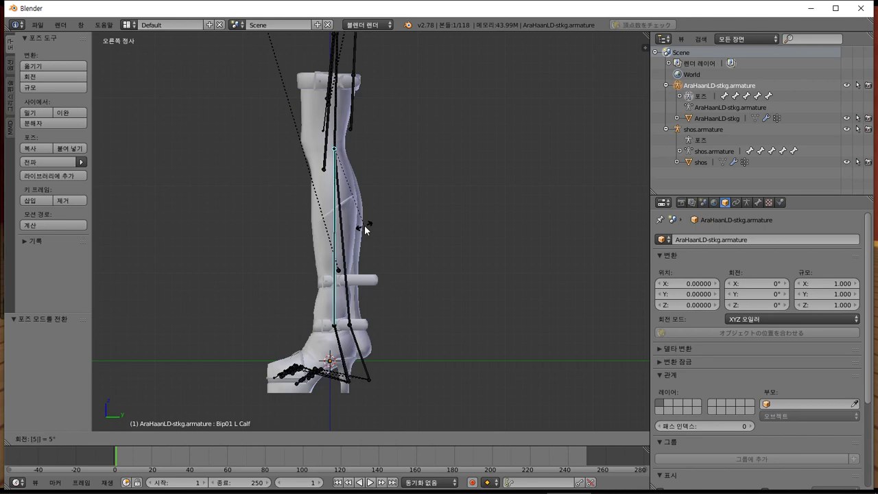
{"action": "key", "text": "Return"}
{"action": "right_click", "coordinate": [348, 259]}
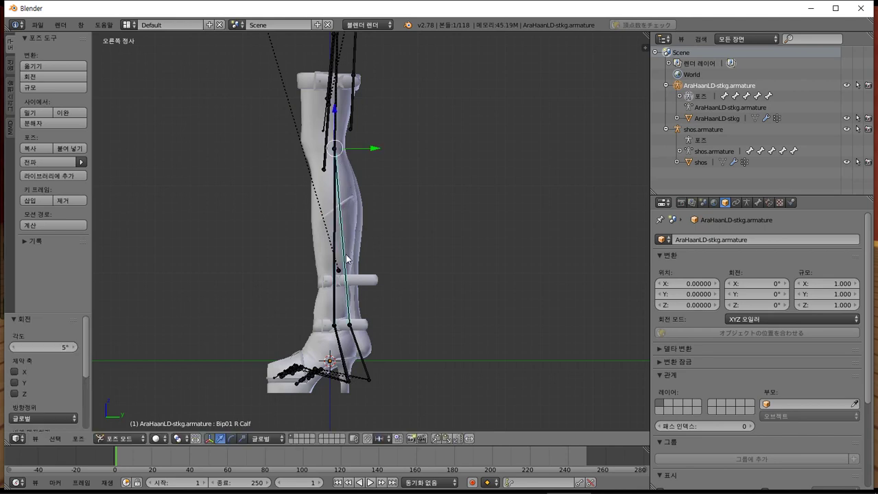
{"action": "type", "text": "r5"}
{"action": "key", "text": "Return"}
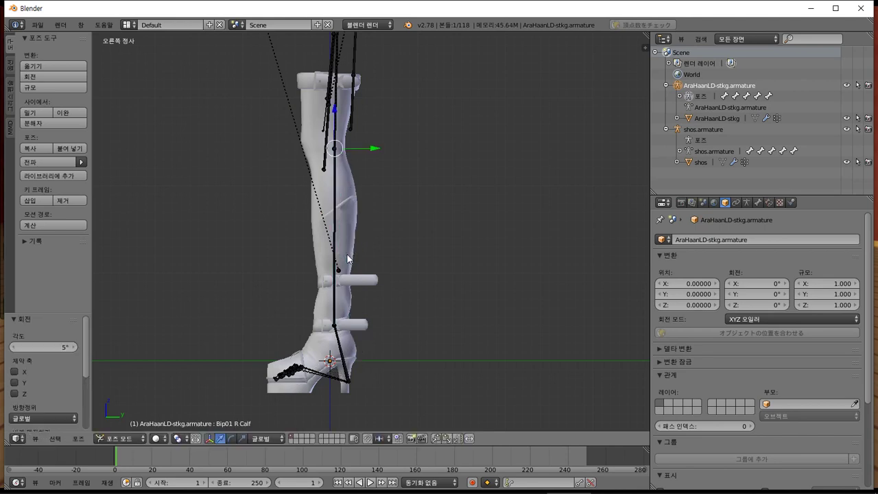
Step: Rotate the Bip01 L Foot and Bip01 R Foot bones of the stocking armature by 2° each
{"action": "scroll", "coordinate": [350, 260], "scroll_direction": "up", "scroll_amount": 5}
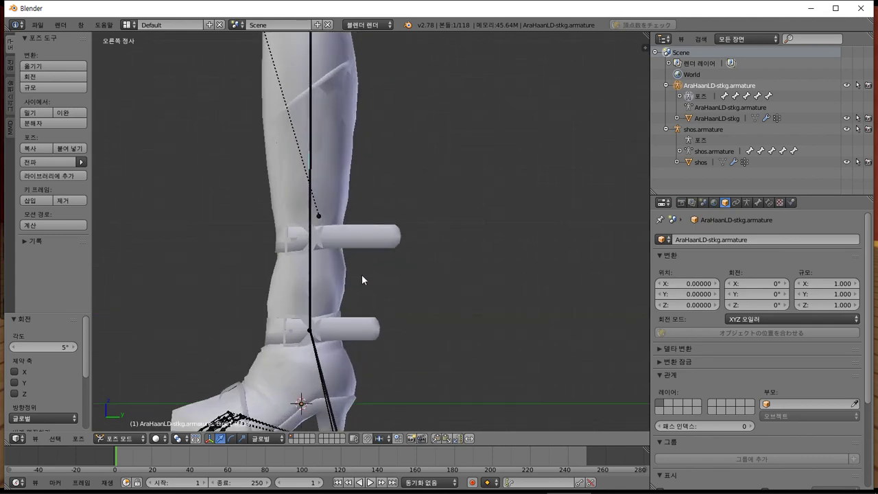
{"action": "middle_click_drag", "start_coordinate": [362, 278], "coordinate": [383, 174], "text": "shift"}
{"action": "right_click", "coordinate": [355, 339]}
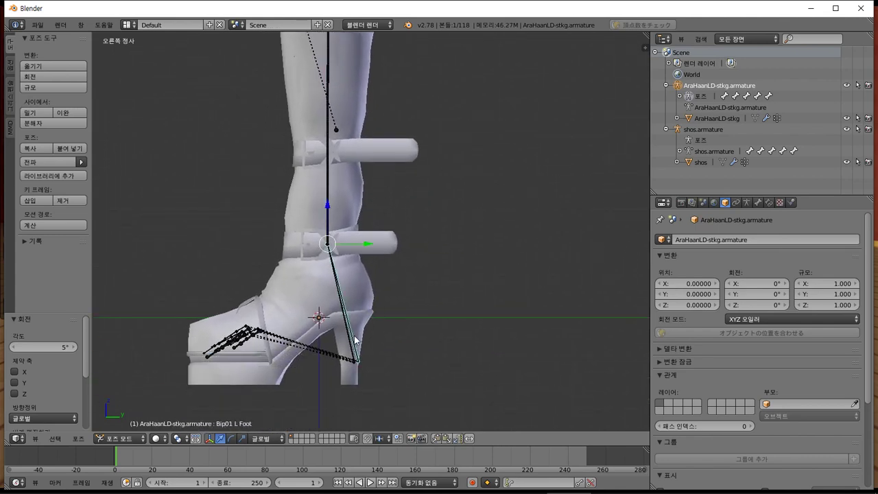
{"action": "key", "text": "r"}
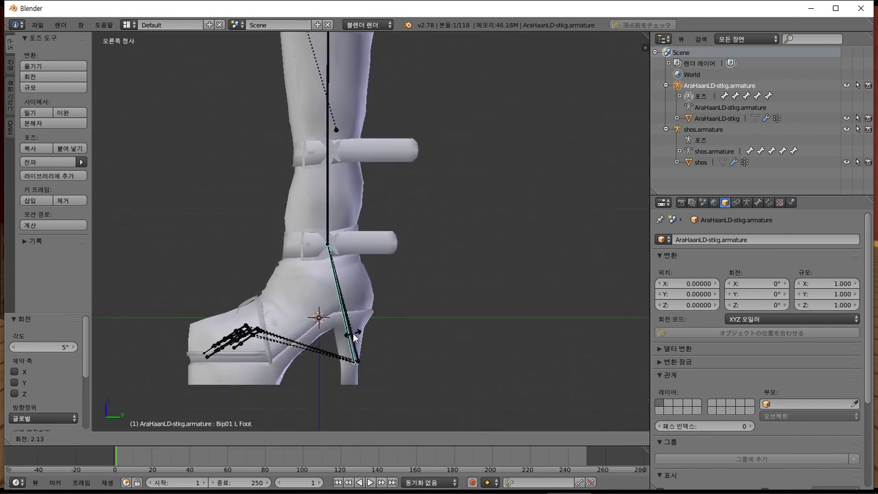
{"action": "left_click", "coordinate": [355, 339]}
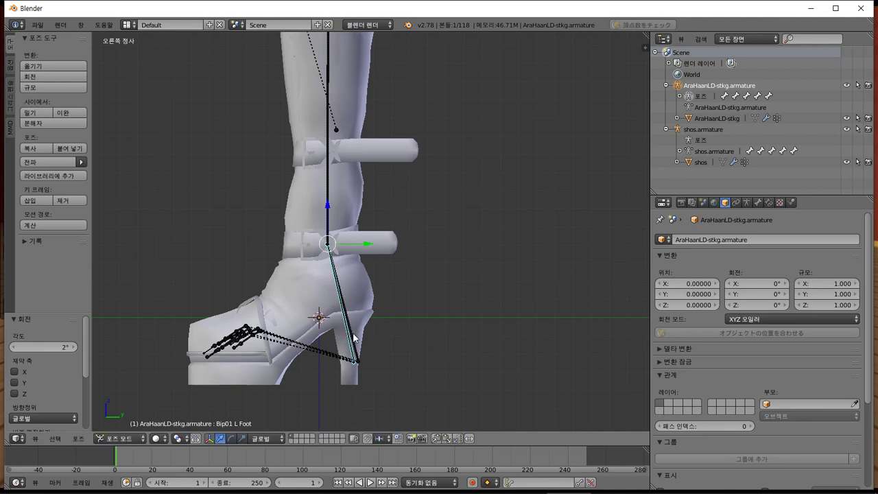
{"action": "right_click", "coordinate": [355, 339]}
{"action": "key", "text": "a"}
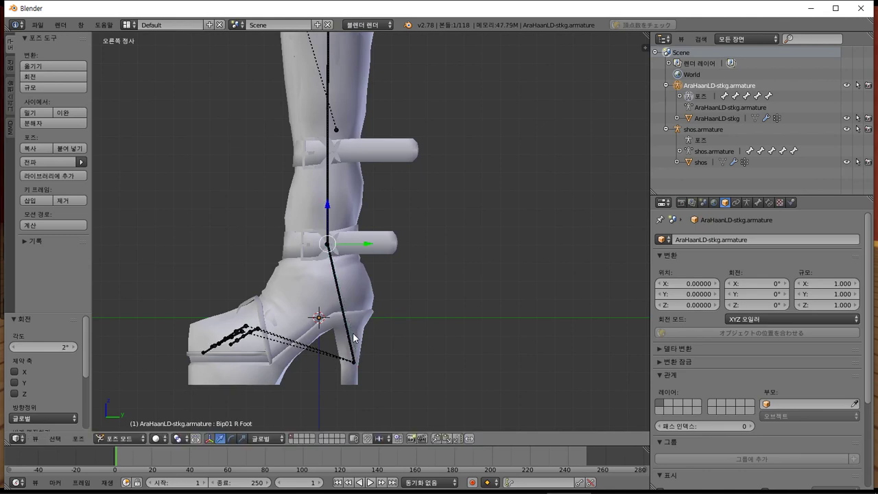
Step: Examine how the posed stocking legs line up with the shoes around the knees, calves and ankles
{"action": "scroll", "coordinate": [354, 331], "scroll_direction": "down", "scroll_amount": 3}
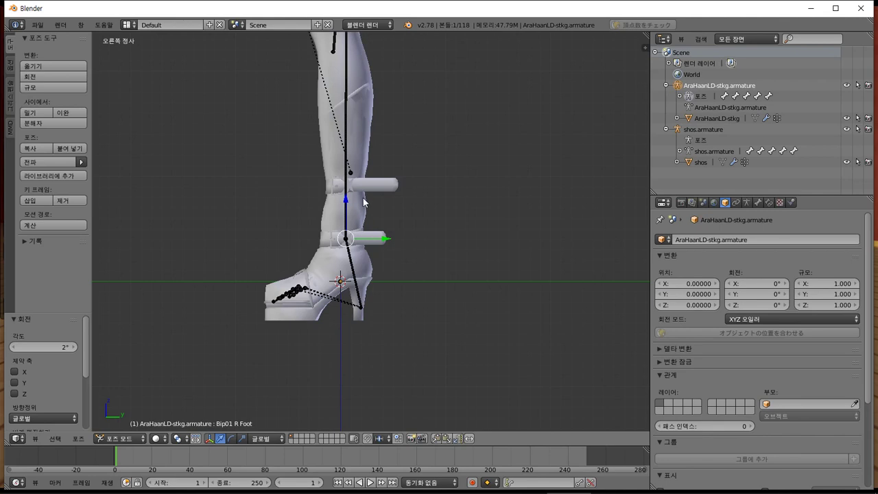
{"action": "middle_click_drag", "start_coordinate": [341, 137], "coordinate": [345, 290], "text": "shift"}
{"action": "scroll", "coordinate": [353, 274], "scroll_direction": "up", "scroll_amount": 3}
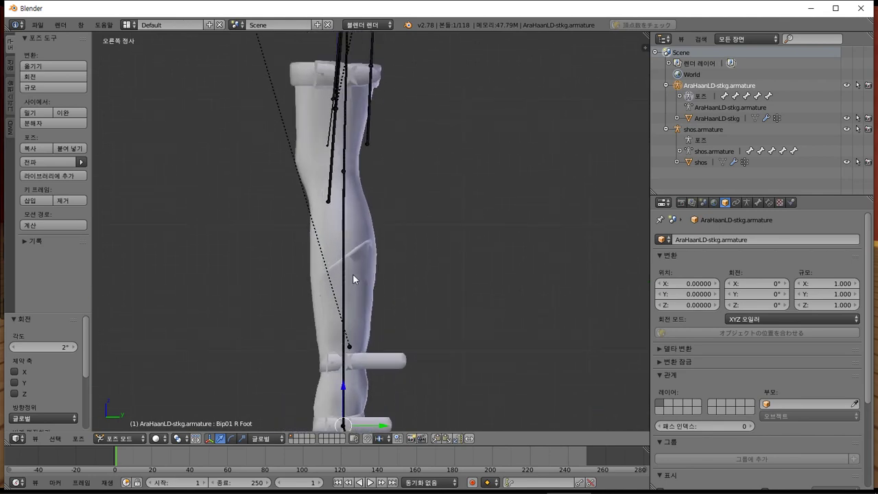
{"action": "right_click", "coordinate": [331, 244]}
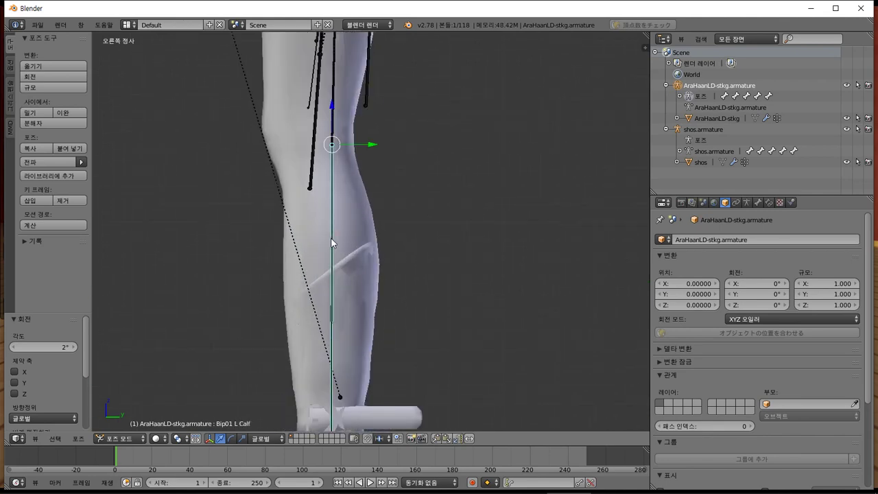
{"action": "scroll", "coordinate": [327, 231], "scroll_direction": "down", "scroll_amount": 3}
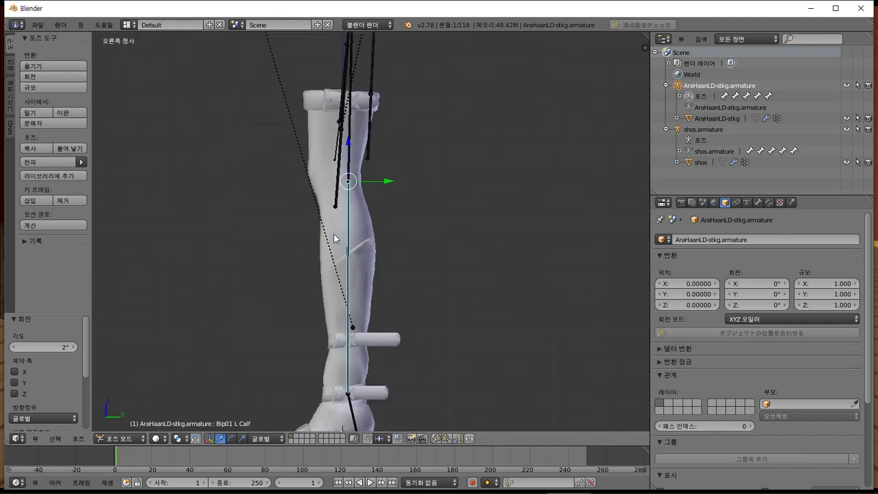
{"action": "mouse_move", "coordinate": [335, 238]}
{"action": "middle_mouse_down"}
{"action": "mouse_move", "coordinate": [450, 241]}
{"action": "mouse_move", "coordinate": [447, 249]}
{"action": "mouse_move", "coordinate": [352, 254]}
{"action": "mouse_move", "coordinate": [347, 243]}
{"action": "middle_mouse_up"}
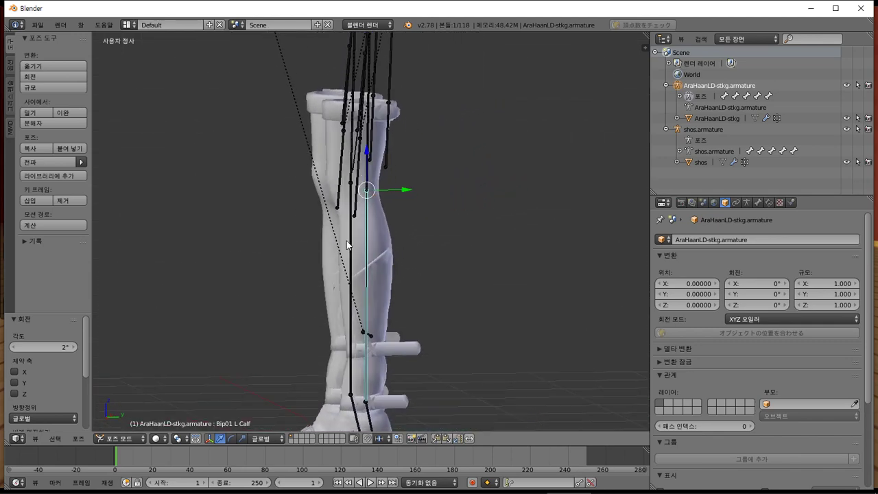
{"action": "middle_click_drag", "start_coordinate": [403, 303], "coordinate": [407, 276], "text": "shift"}
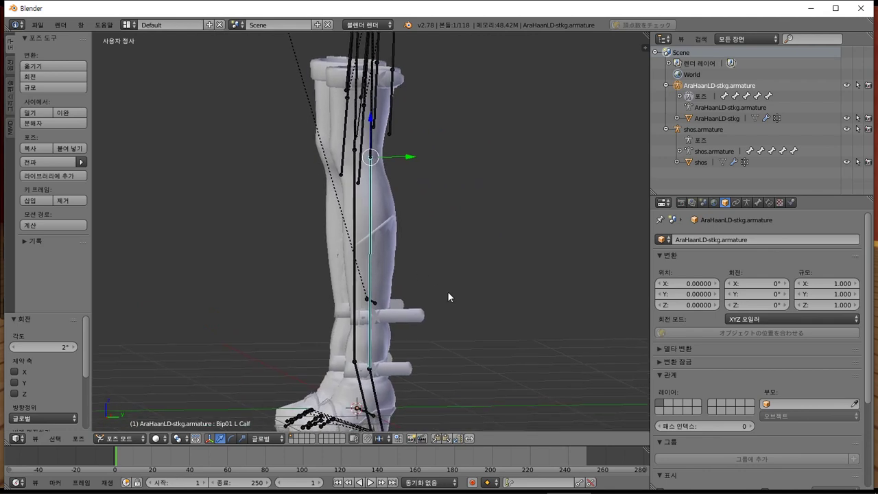
{"action": "key", "text": "a"}
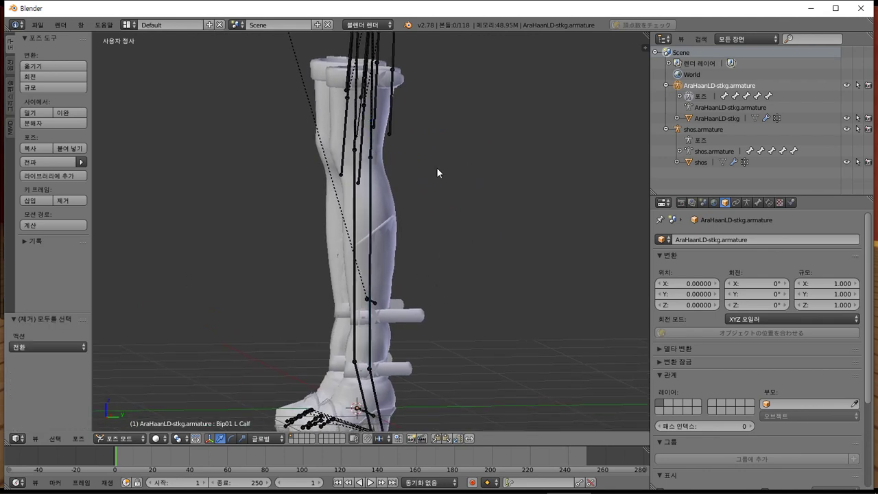
{"action": "key", "text": "a"}
Step: Select the AraHaanLD-stkg mesh and open it in Edit Mode to show the calf area
{"action": "scroll", "coordinate": [409, 167], "scroll_direction": "up", "scroll_amount": 4}
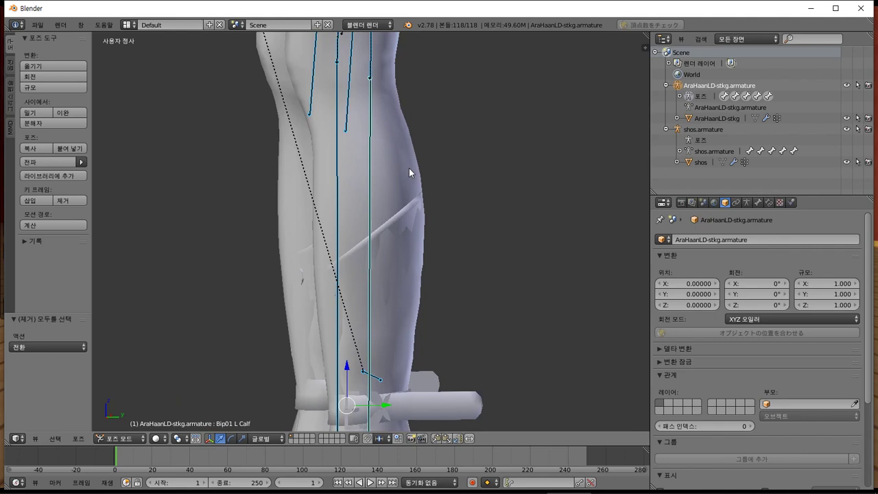
{"action": "right_click", "coordinate": [409, 169]}
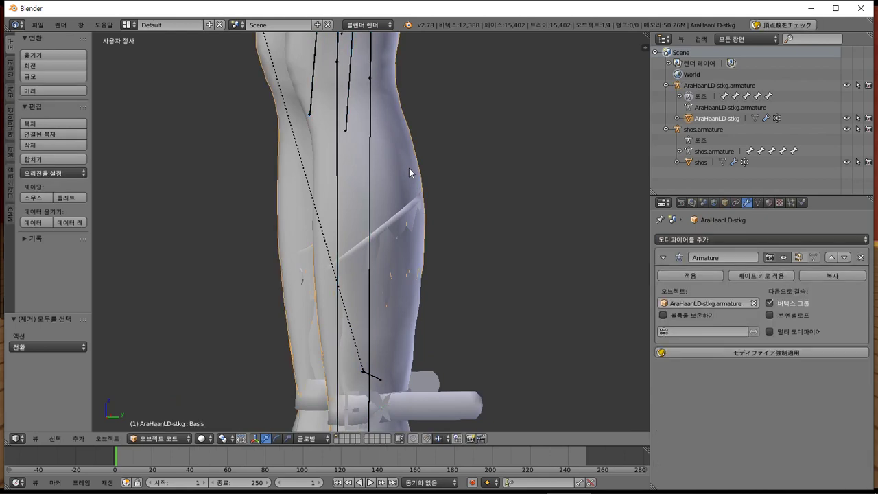
{"action": "key", "text": "Tab"}
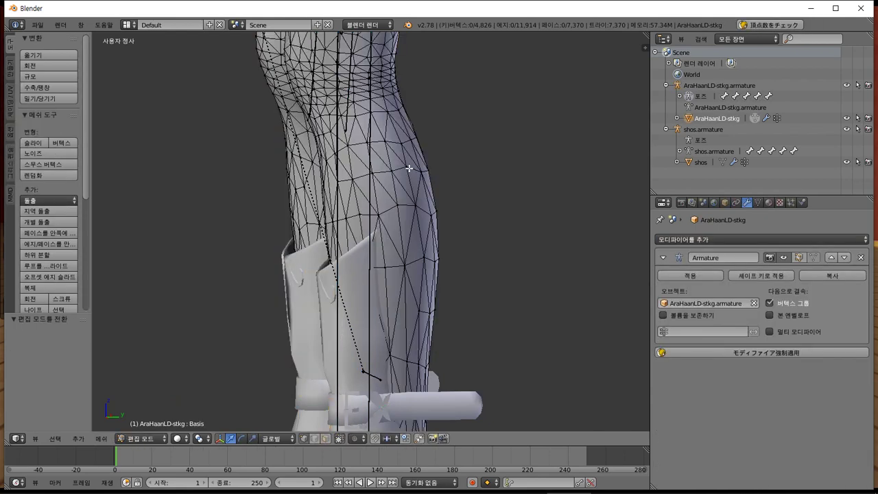
Step: Try the Bone Envelopes option of the stocking mesh's Armature modifier, comparing the mesh in Object Mode and Edit Mode
{"action": "key", "text": "Tab"}
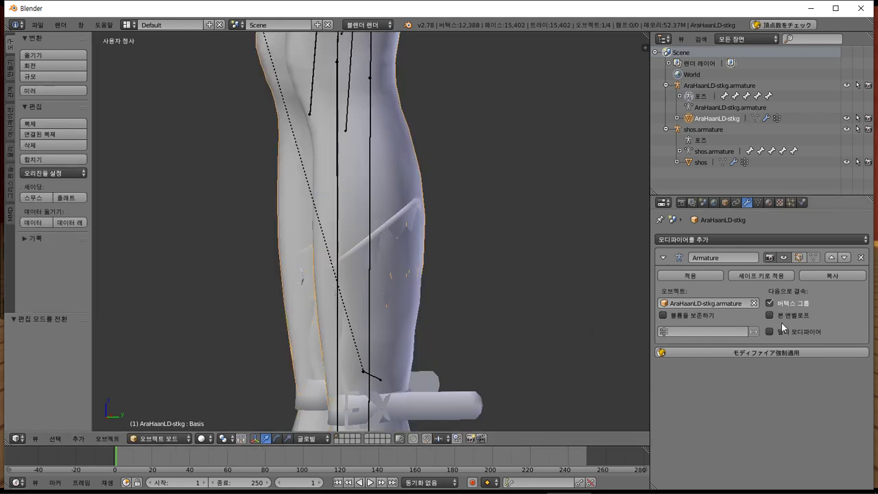
{"action": "left_click", "coordinate": [809, 314]}
{"action": "key", "text": "Tab"}
{"action": "key", "text": "Tab"}
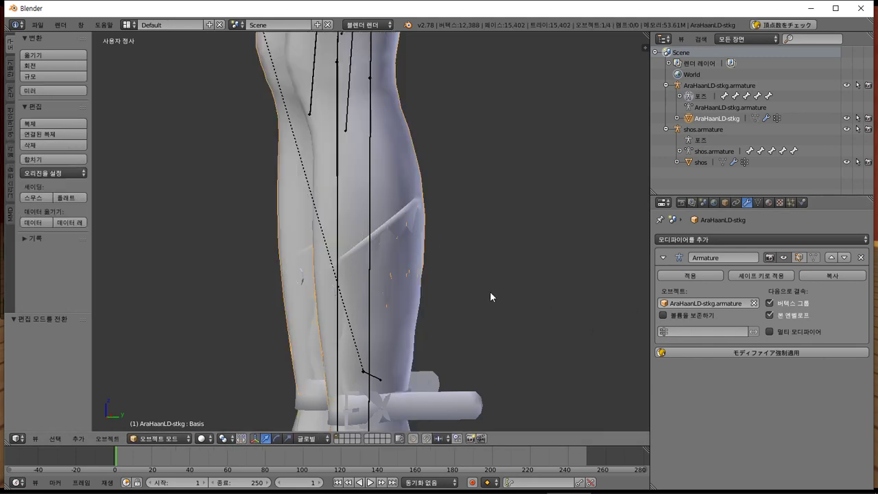
{"action": "left_click", "coordinate": [794, 313]}
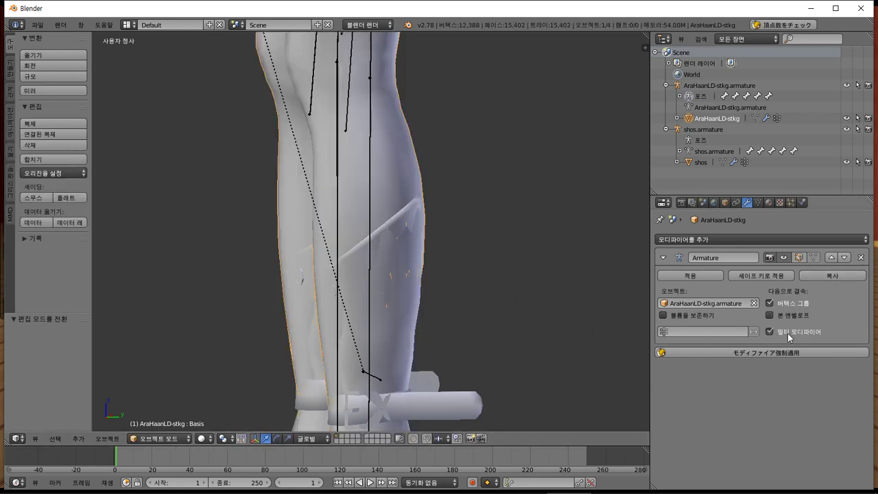
Step: Enable Multi Modifier on the stocking mesh's Armature modifier and reopen the mesh in Edit Mode
{"action": "left_click", "coordinate": [788, 333]}
{"action": "key", "text": "Tab"}
{"action": "key", "text": "Tab"}
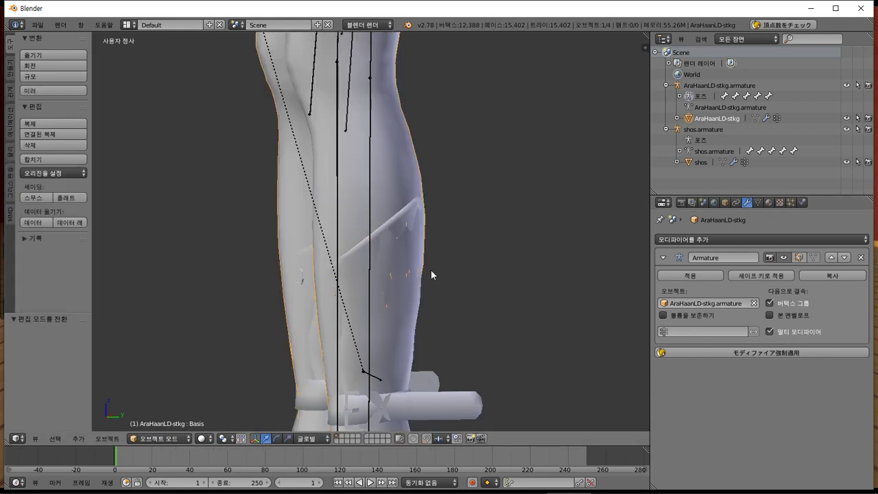
{"action": "key", "text": "Tab"}
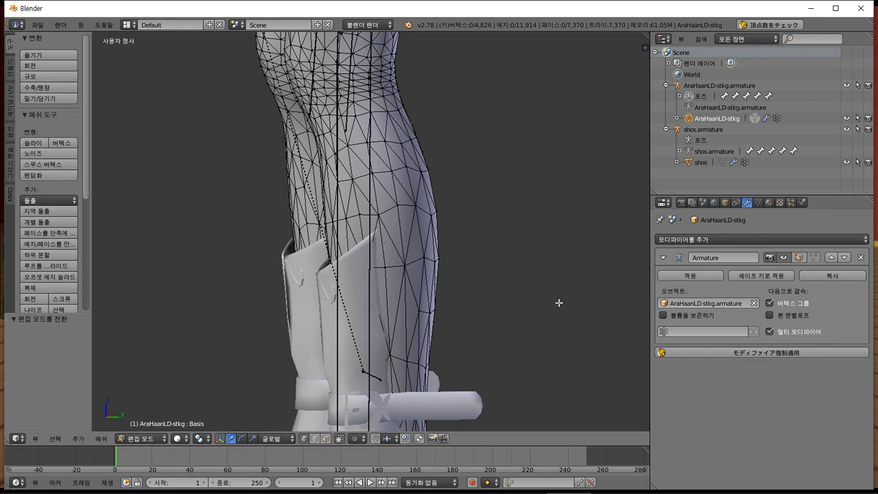
Step: Look through the 3D view's properties, including the Display, Shading and Mesh Display settings, while editing the stocking mesh
{"action": "key", "text": "n"}
{"action": "scroll", "coordinate": [646, 240], "scroll_direction": "down", "scroll_amount": 1}
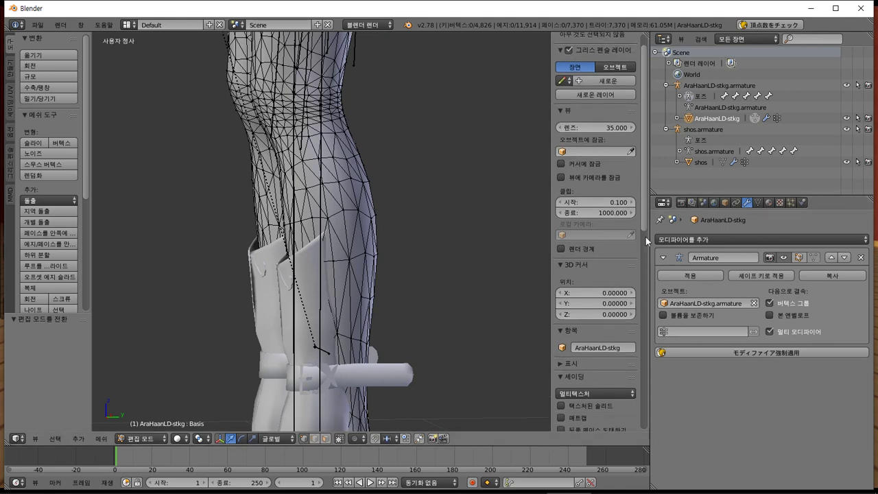
{"action": "scroll", "coordinate": [646, 241], "scroll_direction": "down", "scroll_amount": 5}
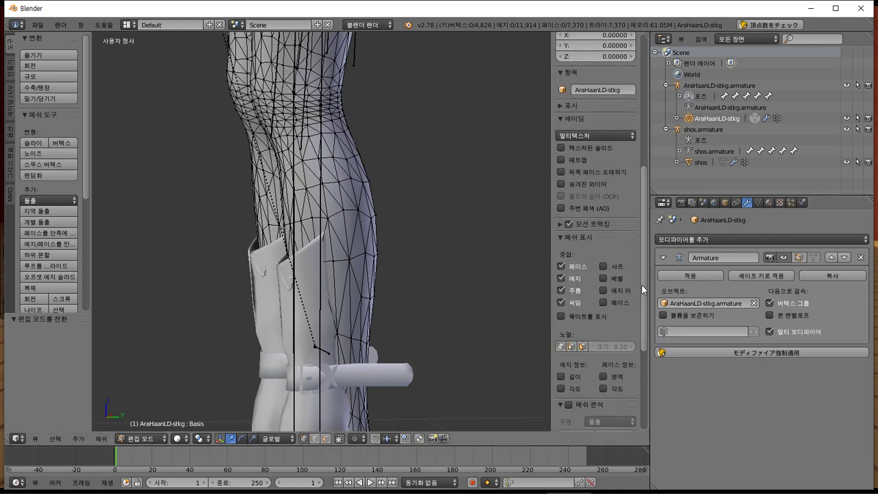
{"action": "scroll", "coordinate": [617, 245], "scroll_direction": "down", "scroll_amount": 2}
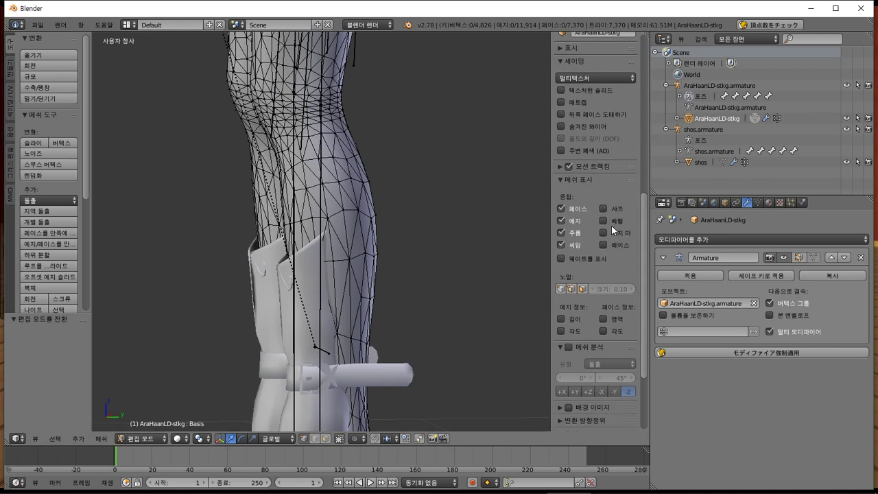
{"action": "right_click", "coordinate": [327, 217]}
{"action": "scroll", "coordinate": [613, 267], "scroll_direction": "up", "scroll_amount": 5}
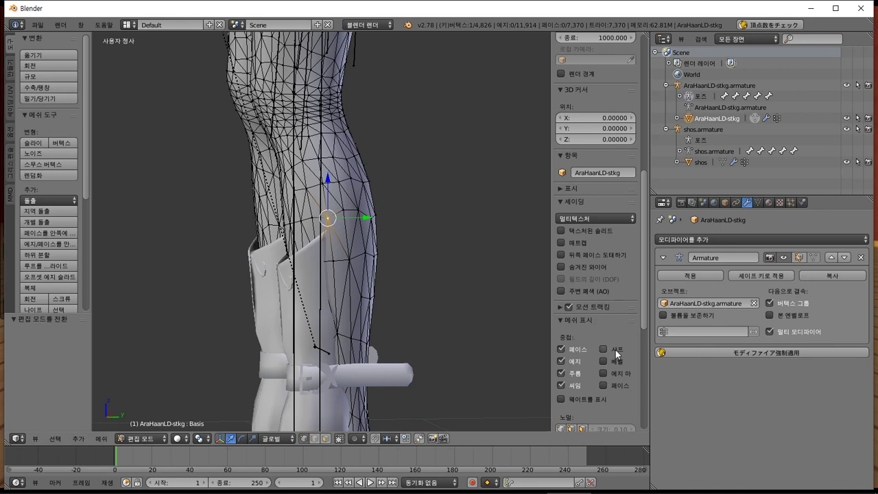
{"action": "scroll", "coordinate": [616, 352], "scroll_direction": "down", "scroll_amount": 5}
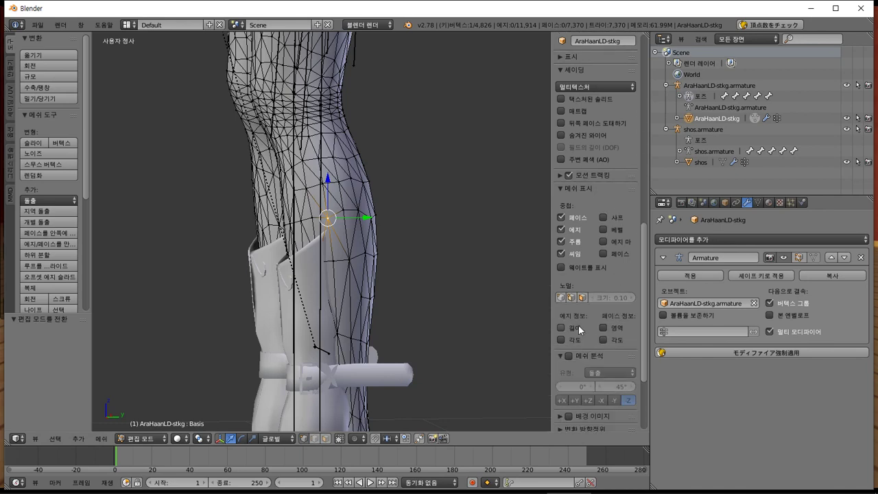
{"action": "scroll", "coordinate": [590, 325], "scroll_direction": "down", "scroll_amount": 3}
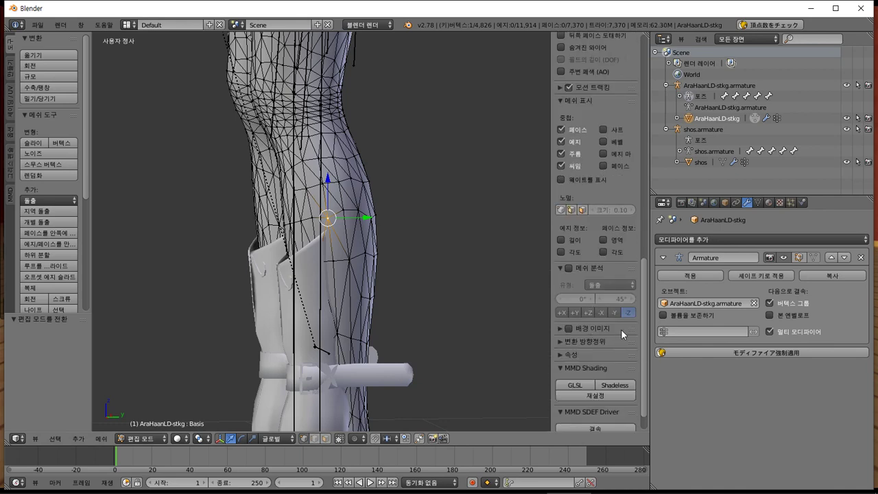
{"action": "scroll", "coordinate": [621, 335], "scroll_direction": "down", "scroll_amount": 1}
{"action": "scroll", "coordinate": [622, 330], "scroll_direction": "up", "scroll_amount": 2}
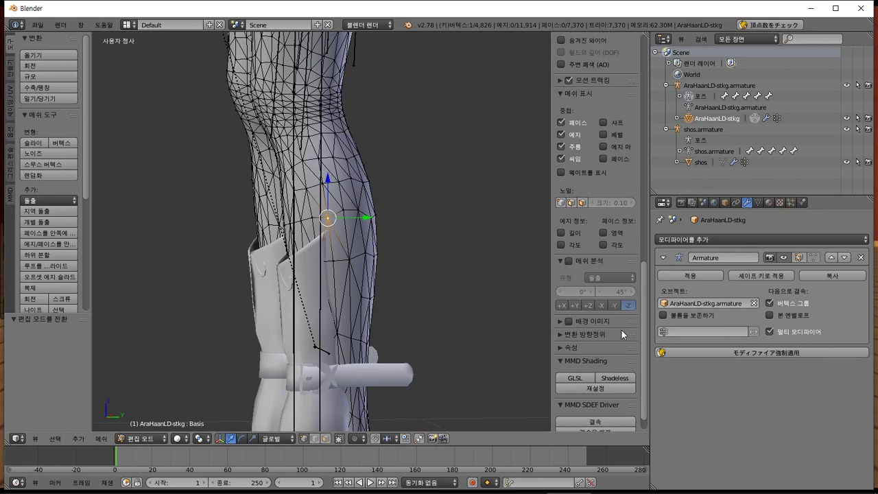
{"action": "scroll", "coordinate": [564, 369], "scroll_direction": "up", "scroll_amount": 5}
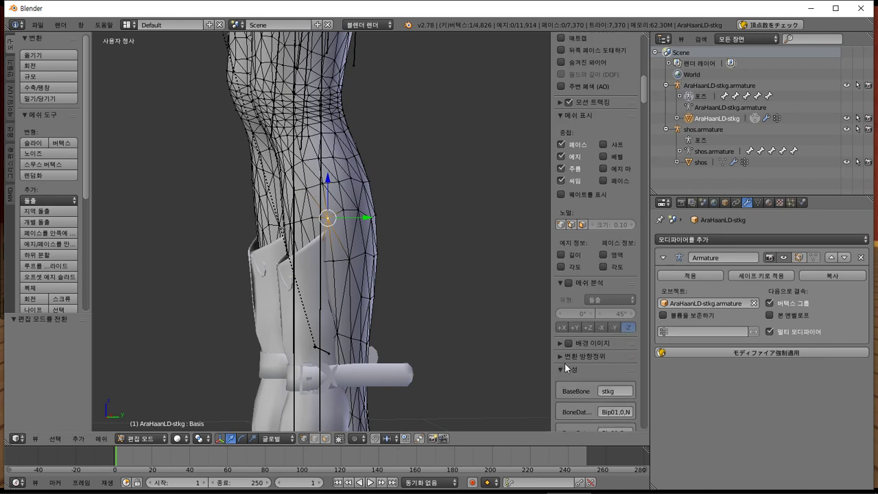
{"action": "scroll", "coordinate": [569, 368], "scroll_direction": "up", "scroll_amount": 5}
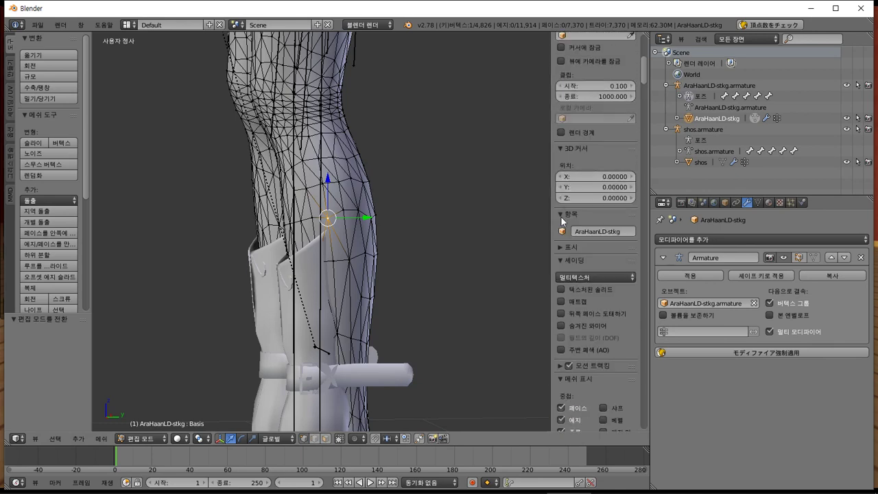
{"action": "left_click", "coordinate": [564, 247]}
{"action": "scroll", "coordinate": [564, 247], "scroll_direction": "down", "scroll_amount": 4}
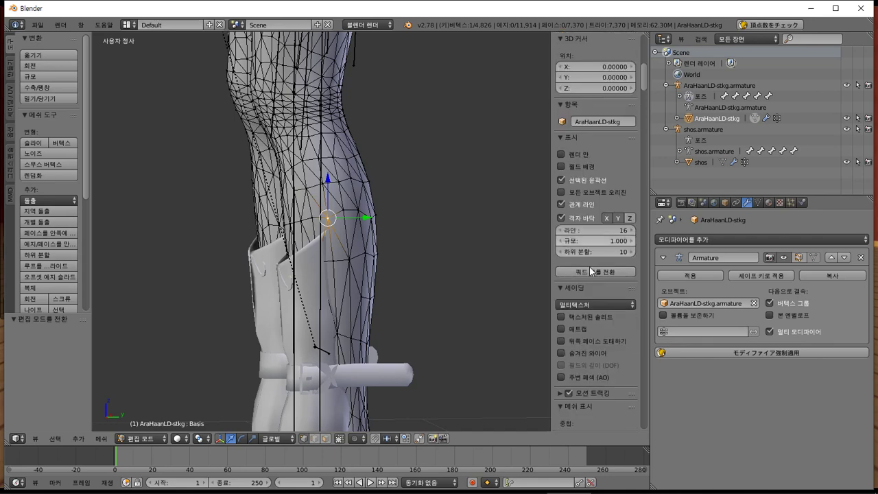
{"action": "scroll", "coordinate": [588, 249], "scroll_direction": "up", "scroll_amount": 13}
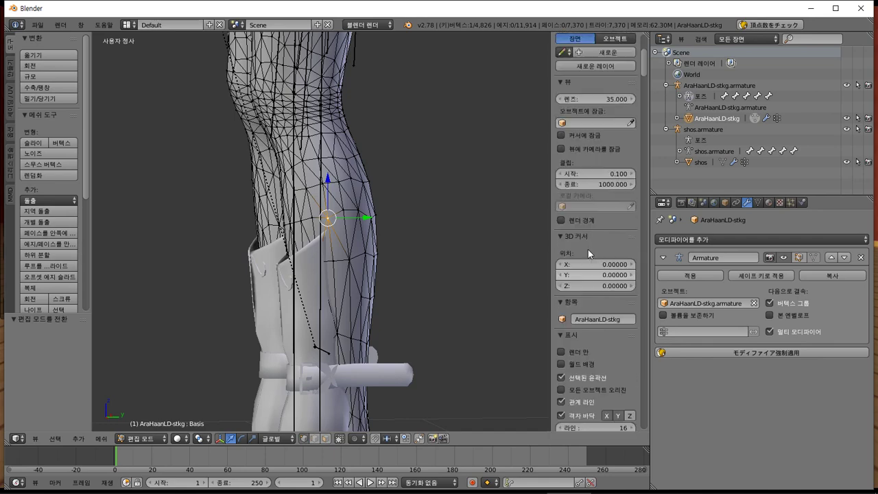
Step: Compare the shape of the stocking legs in Object Mode and Edit Mode
{"action": "key", "text": "Tab"}
{"action": "scroll", "coordinate": [382, 221], "scroll_direction": "down", "scroll_amount": 6}
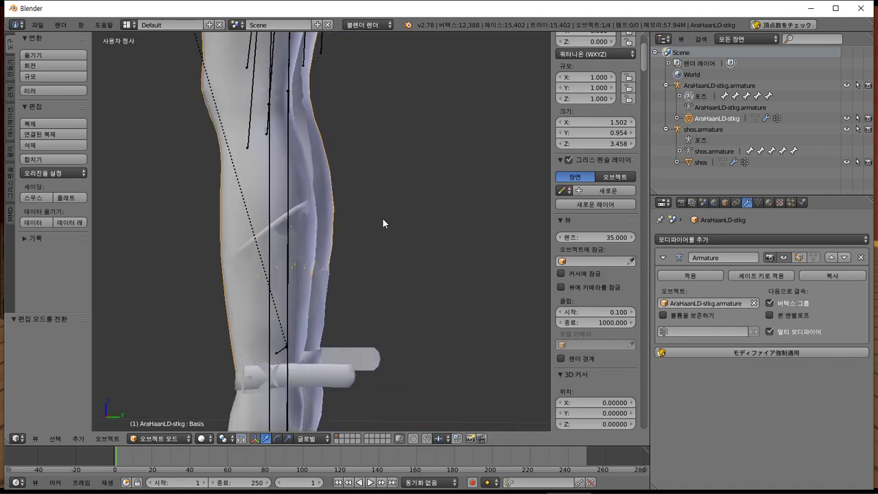
{"action": "key", "text": "Tab"}
{"action": "key", "text": "Tab"}
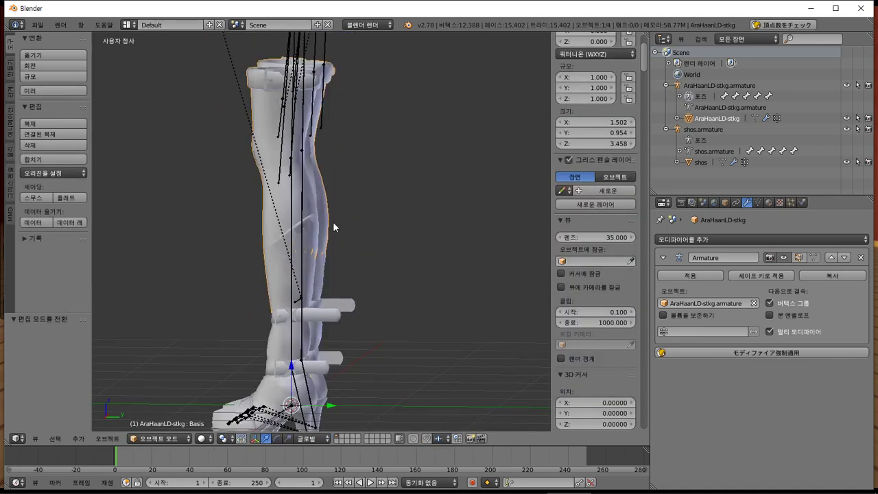
Step: In Pose Mode, select all stocking armature bones and run 現在のポーズで素体化 with armature application to related meshes and volume preservation enabled
{"action": "right_click", "coordinate": [291, 205]}
{"action": "key", "text": "ctrl+Tab"}
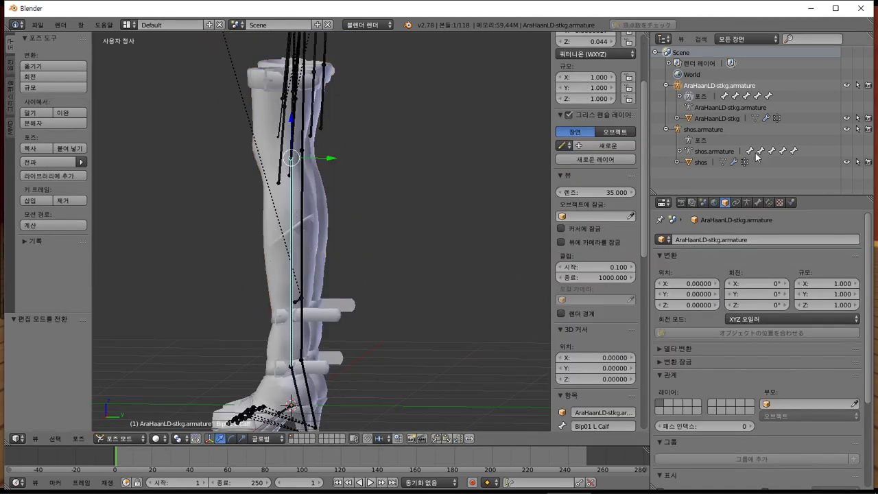
{"action": "key", "text": "a"}
{"action": "key", "text": "a"}
{"action": "left_click", "coordinate": [81, 439]}
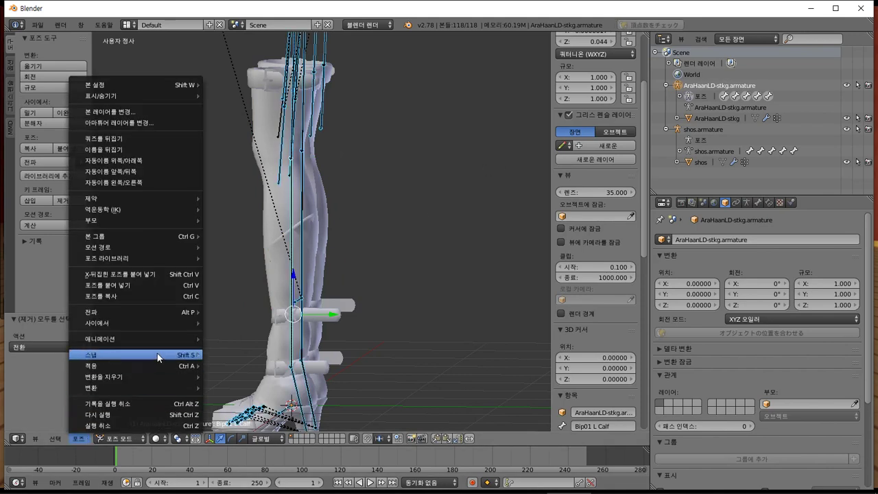
{"action": "mouse_move", "coordinate": [184, 366]}
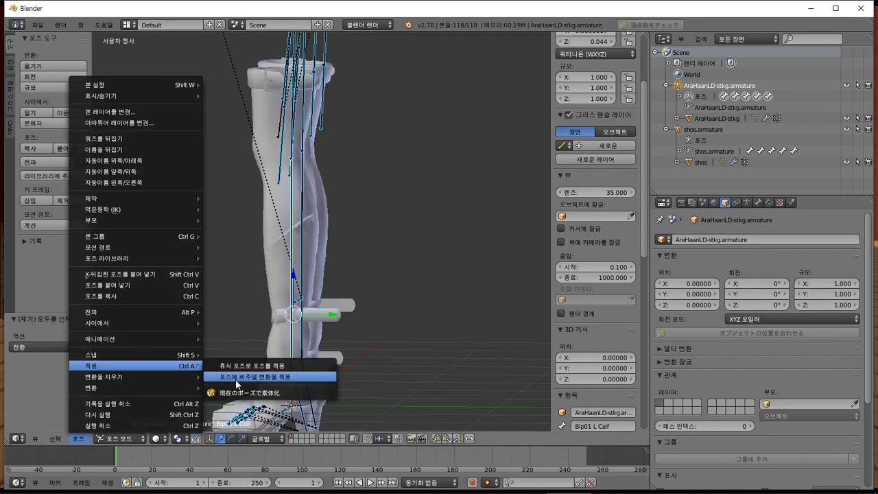
{"action": "left_click", "coordinate": [230, 392]}
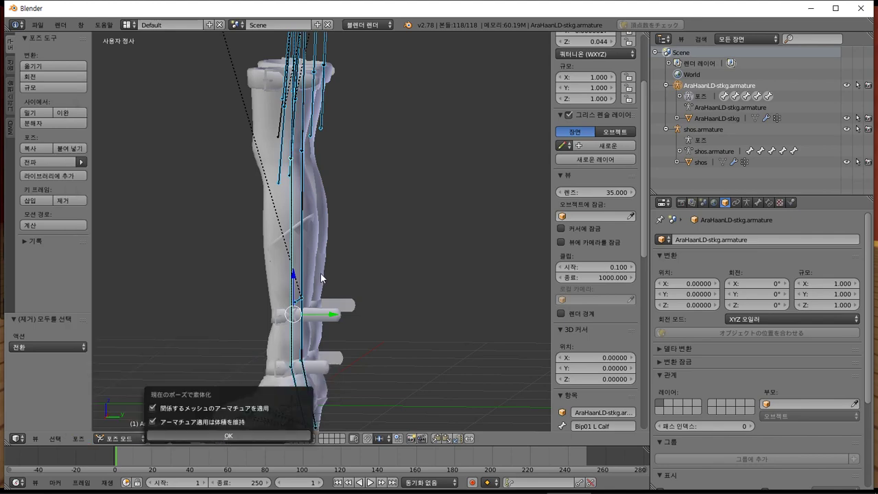
{"action": "left_click", "coordinate": [228, 435]}
Step: Clear all pose transforms on every bone of the stocking armature and leave Pose Mode
{"action": "left_click", "coordinate": [87, 440]}
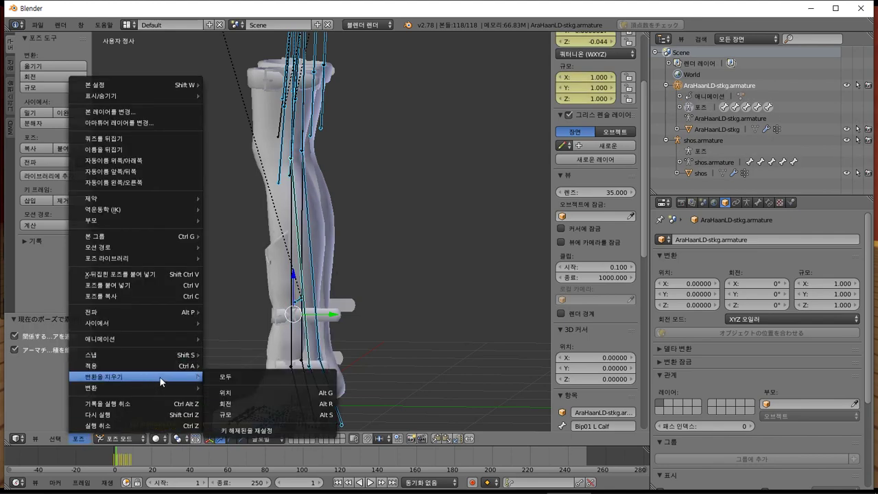
{"action": "mouse_move", "coordinate": [167, 377]}
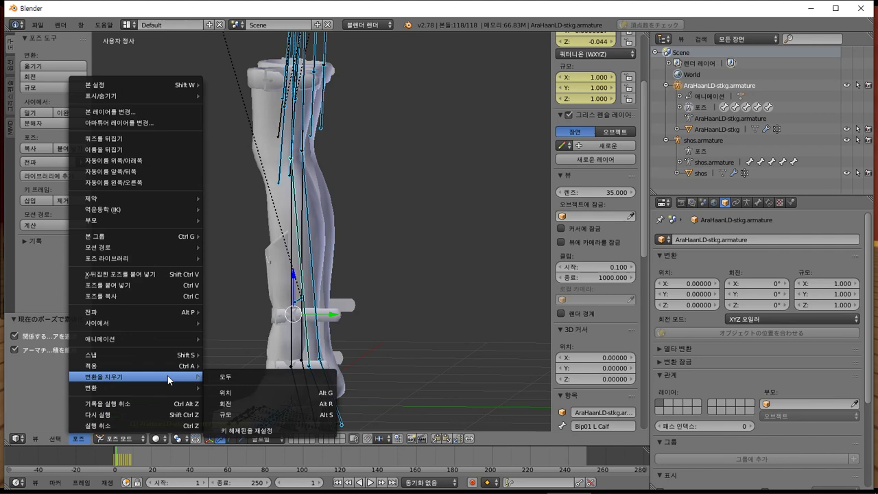
{"action": "left_click", "coordinate": [245, 376]}
{"action": "middle_click_drag", "start_coordinate": [308, 355], "coordinate": [361, 139]}
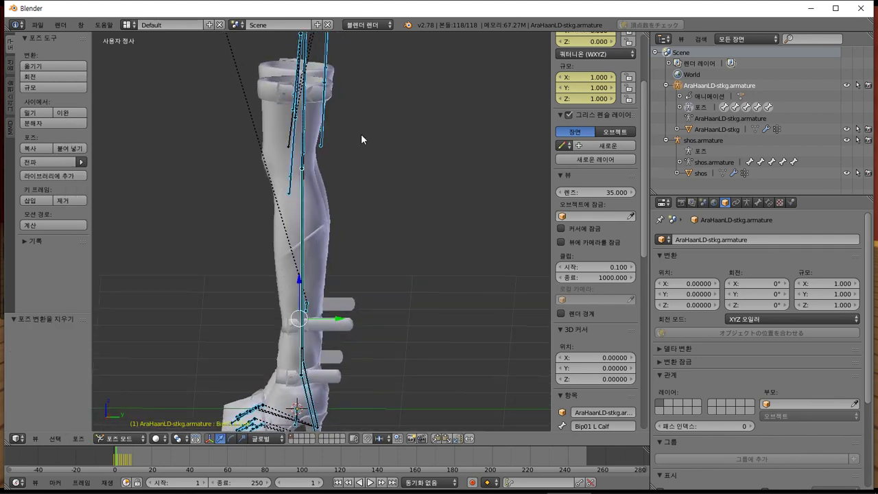
{"action": "key", "text": "ctrl+Tab"}
Step: Open the AraHaanLD-stkg mesh in Edit Mode and check the back of the calf against the shoe's upper edge from the side
{"action": "right_click", "coordinate": [311, 212]}
{"action": "key", "text": "KP_3"}
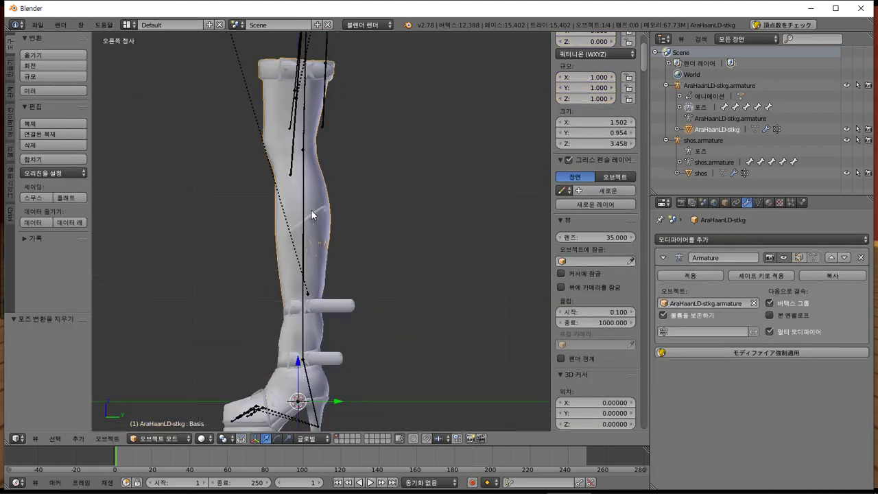
{"action": "scroll", "coordinate": [310, 209], "scroll_direction": "up", "scroll_amount": 3}
{"action": "key", "text": "Tab"}
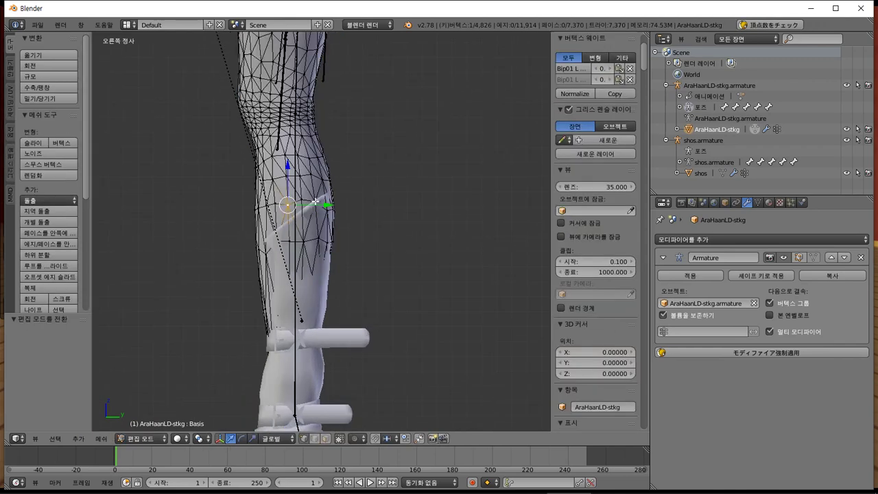
{"action": "scroll", "coordinate": [316, 200], "scroll_direction": "up", "scroll_amount": 1}
{"action": "scroll", "coordinate": [317, 199], "scroll_direction": "up", "scroll_amount": 1}
{"action": "right_click", "coordinate": [342, 193]}
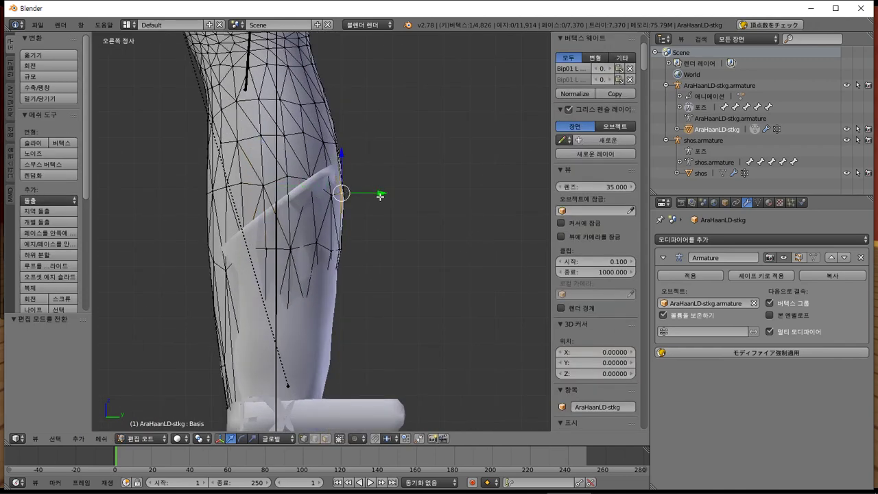
Step: Show both stocking legs in the front view with all vertices deselected
{"action": "scroll", "coordinate": [381, 196], "scroll_direction": "down", "scroll_amount": 3}
{"action": "middle_click_drag", "start_coordinate": [381, 196], "coordinate": [431, 200]}
{"action": "key", "text": "KP_1"}
{"action": "key", "text": "a"}
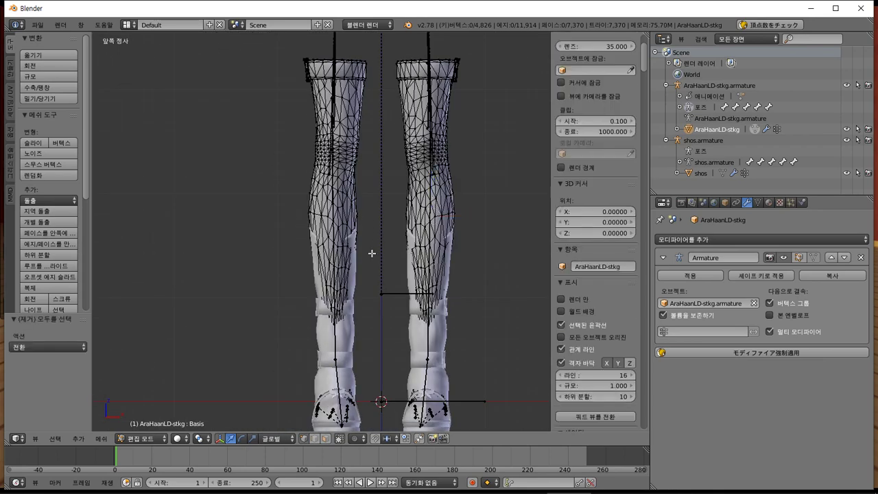
Step: Try to delete the stocking leg on the negative X side with a box selection limited to visible vertices
{"action": "scroll", "coordinate": [371, 253], "scroll_direction": "down", "scroll_amount": 2}
{"action": "key", "text": "b"}
{"action": "left_click_drag", "start_coordinate": [363, 81], "coordinate": [203, 412]}
{"action": "key", "text": "x"}
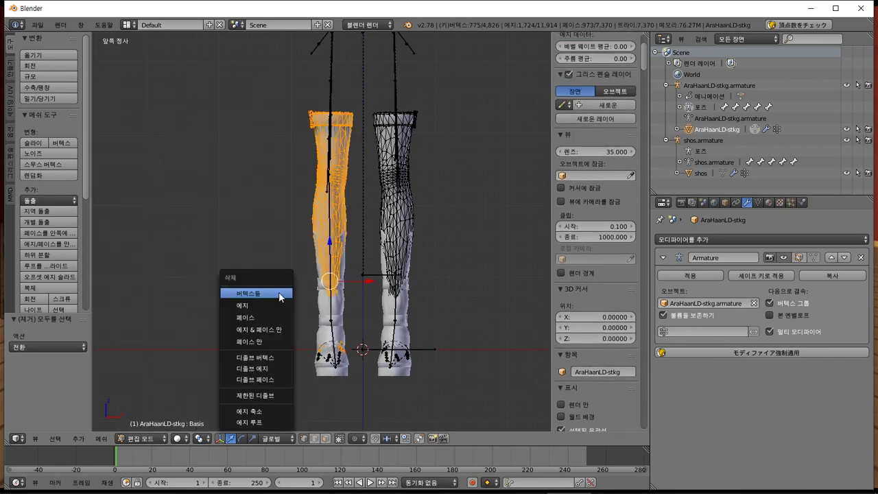
{"action": "left_click", "coordinate": [279, 294]}
{"action": "scroll", "coordinate": [277, 295], "scroll_direction": "up", "scroll_amount": 2}
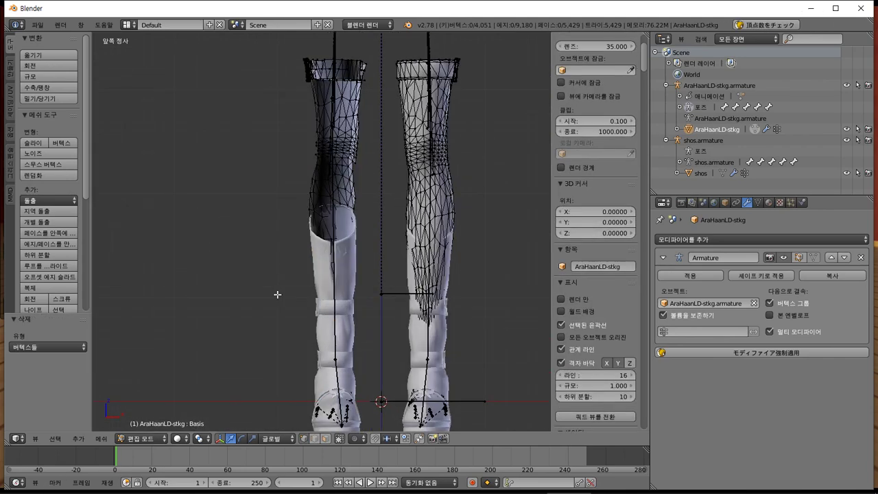
{"action": "scroll", "coordinate": [277, 294], "scroll_direction": "down", "scroll_amount": 2}
{"action": "key", "text": "ctrl+z"}
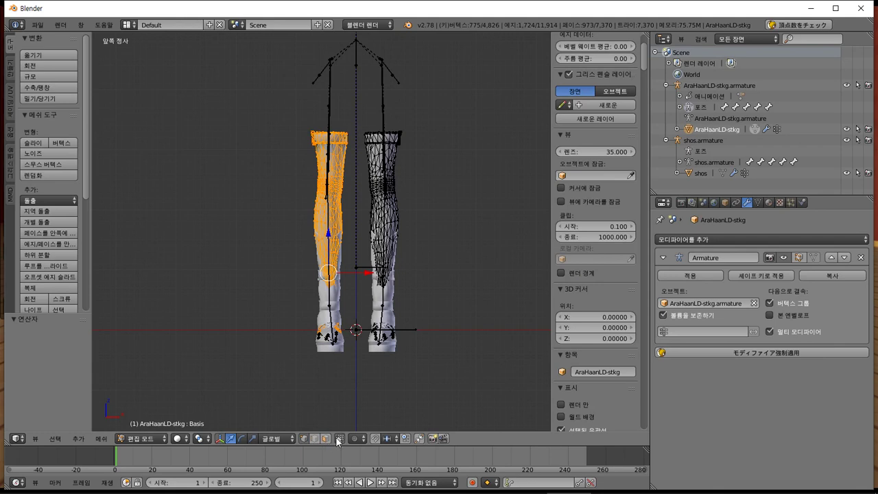
Step: Turn off limiting selection to visible geometry and delete all vertices of the stocking leg on the negative X side
{"action": "left_click", "coordinate": [339, 438]}
{"action": "key", "text": "b"}
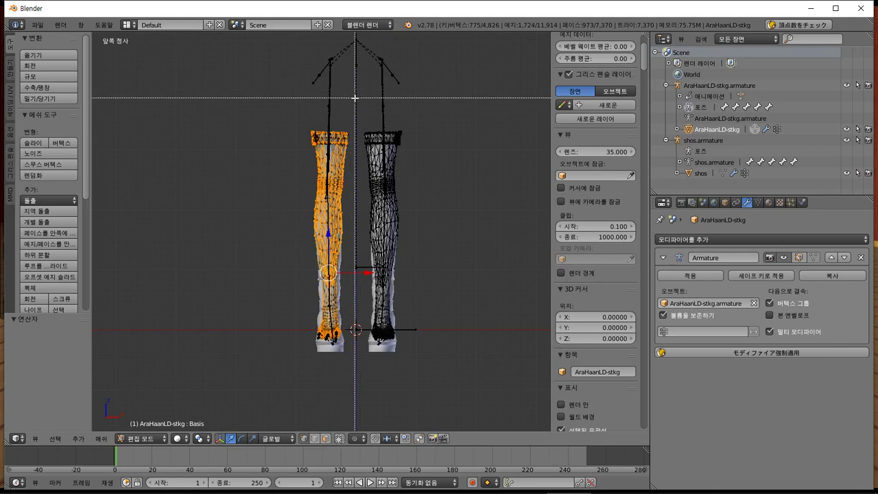
{"action": "left_click_drag", "start_coordinate": [356, 97], "coordinate": [245, 425]}
{"action": "key", "text": "x"}
{"action": "left_click", "coordinate": [273, 324]}
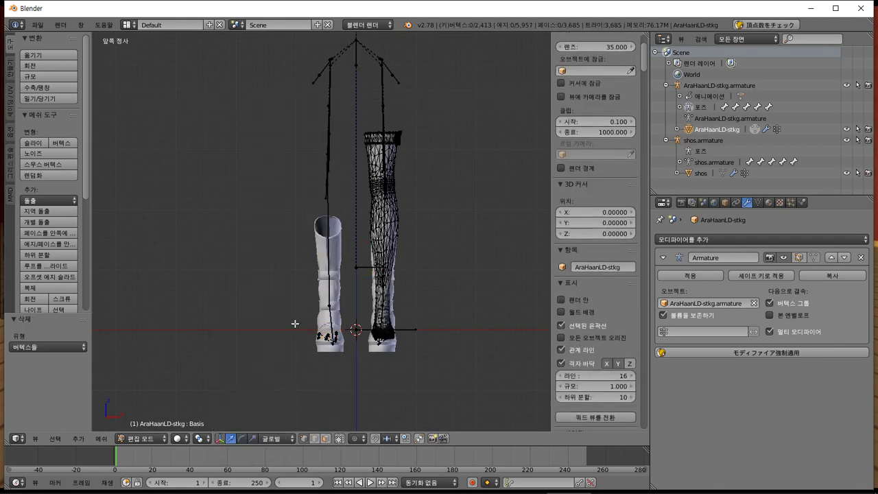
Step: Add a Mirror modifier to the AraHaanLD-stkg mesh
{"action": "left_click", "coordinate": [728, 240]}
{"action": "left_click", "coordinate": [677, 350]}
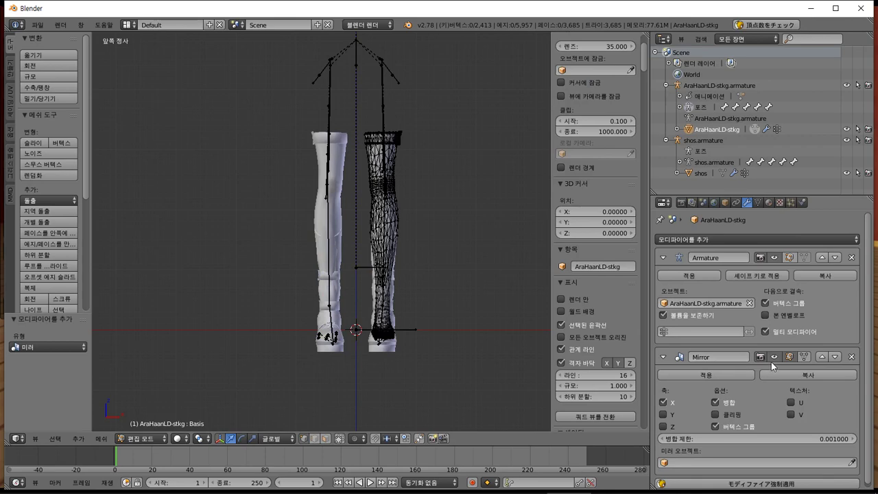
Step: Set the Mirror modifier's merge limit to 0 on the AraHaanLD-stkg mesh
{"action": "scroll", "coordinate": [443, 302], "scroll_direction": "up", "scroll_amount": 4}
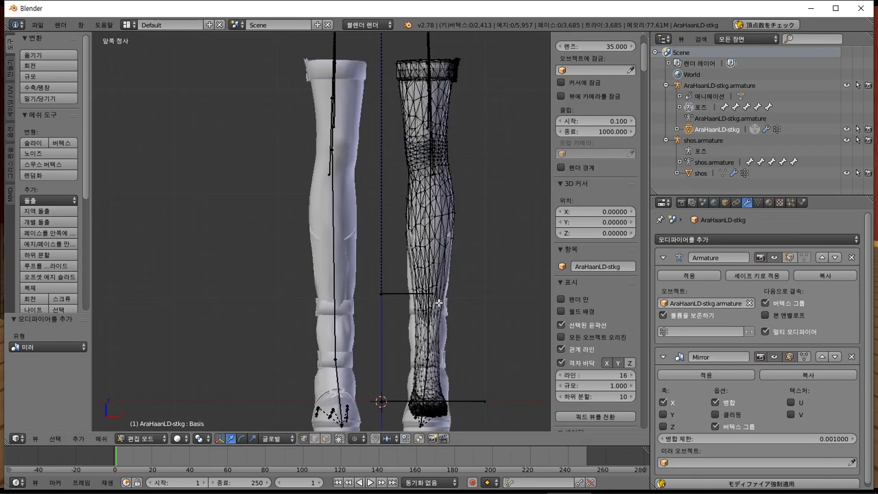
{"action": "scroll", "coordinate": [443, 303], "scroll_direction": "down", "scroll_amount": 3}
{"action": "scroll", "coordinate": [810, 344], "scroll_direction": "down", "scroll_amount": 1}
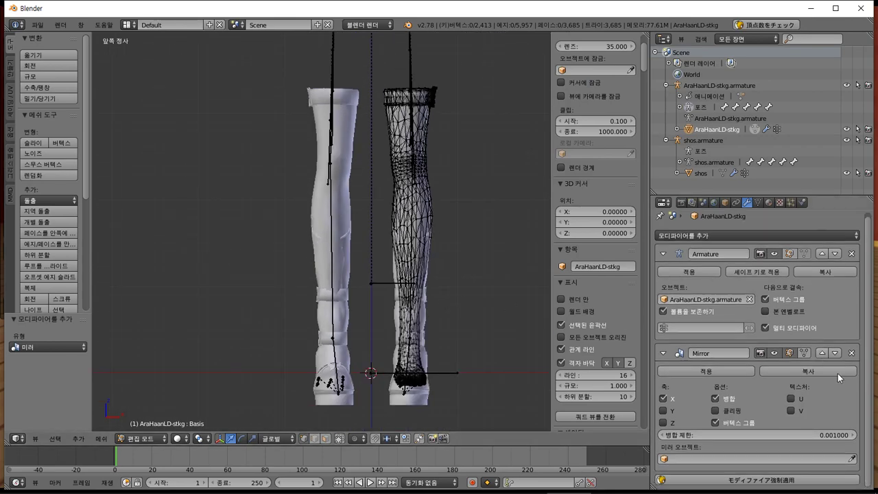
{"action": "left_click", "coordinate": [839, 435]}
{"action": "type", "text": "0"}
{"action": "key", "text": "Return"}
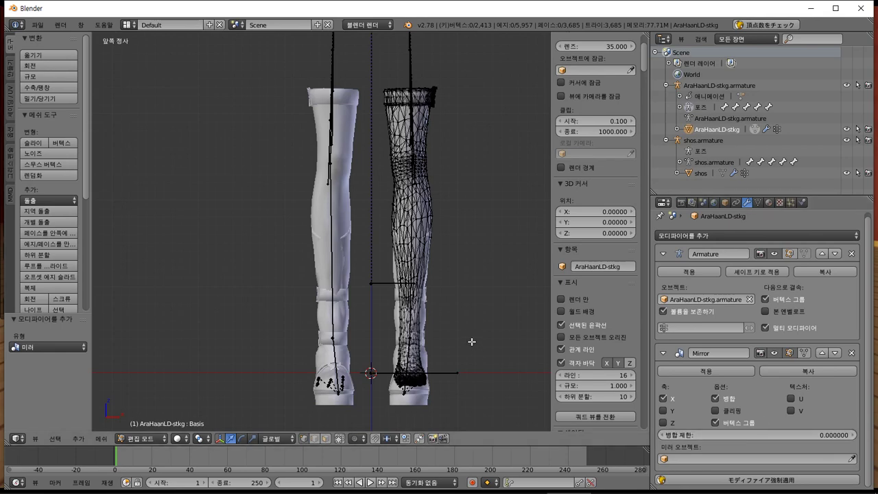
Step: Turn on proportional editing and move a vertex at the back of the calf about -0.025 along Y in the right view
{"action": "middle_click_drag", "start_coordinate": [459, 327], "coordinate": [343, 329]}
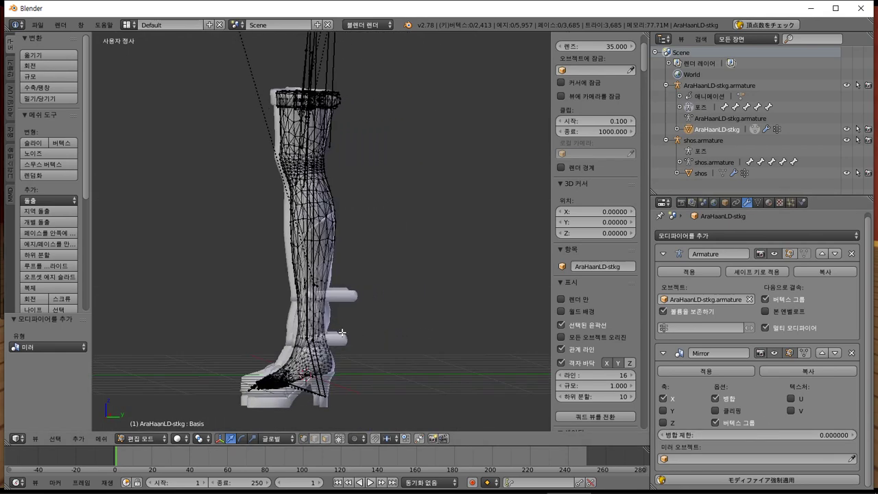
{"action": "key", "text": "KP_3"}
{"action": "scroll", "coordinate": [460, 373], "scroll_direction": "up", "scroll_amount": 2}
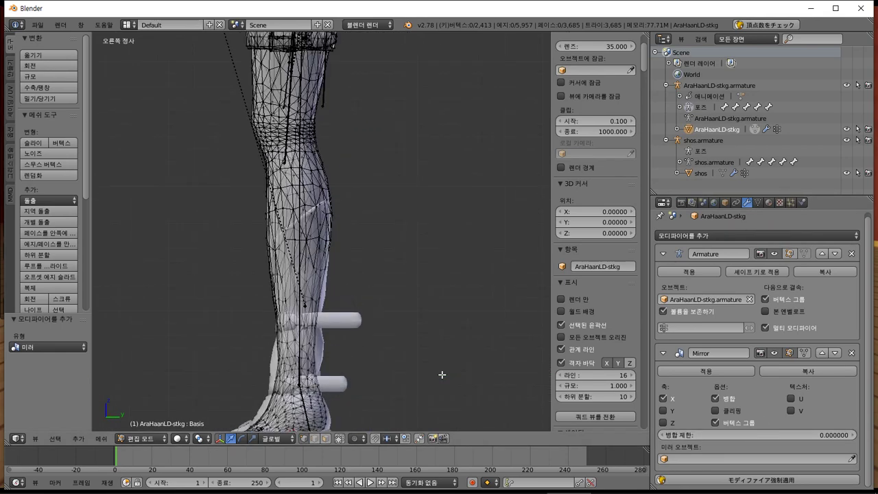
{"action": "scroll", "coordinate": [443, 375], "scroll_direction": "down", "scroll_amount": 1}
{"action": "middle_click_drag", "start_coordinate": [383, 361], "coordinate": [393, 350], "text": "shift"}
{"action": "scroll", "coordinate": [392, 317], "scroll_direction": "up", "scroll_amount": 3}
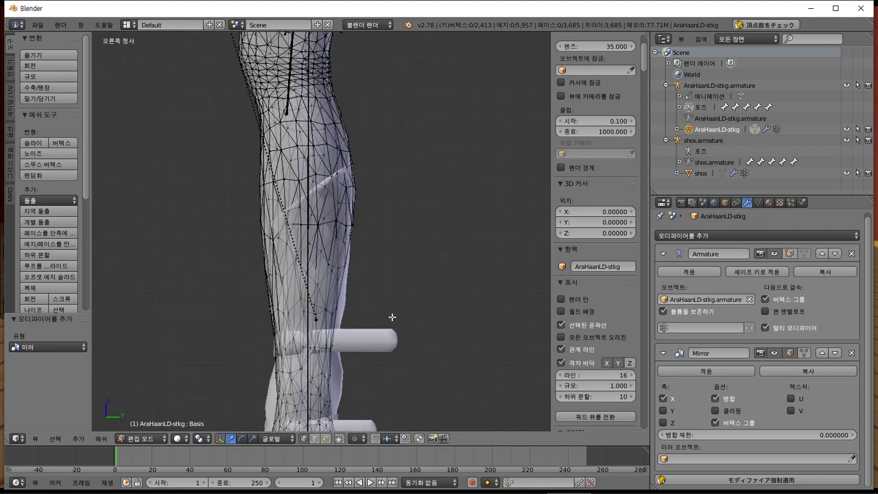
{"action": "scroll", "coordinate": [378, 293], "scroll_direction": "up", "scroll_amount": 2}
{"action": "right_click", "coordinate": [372, 169]}
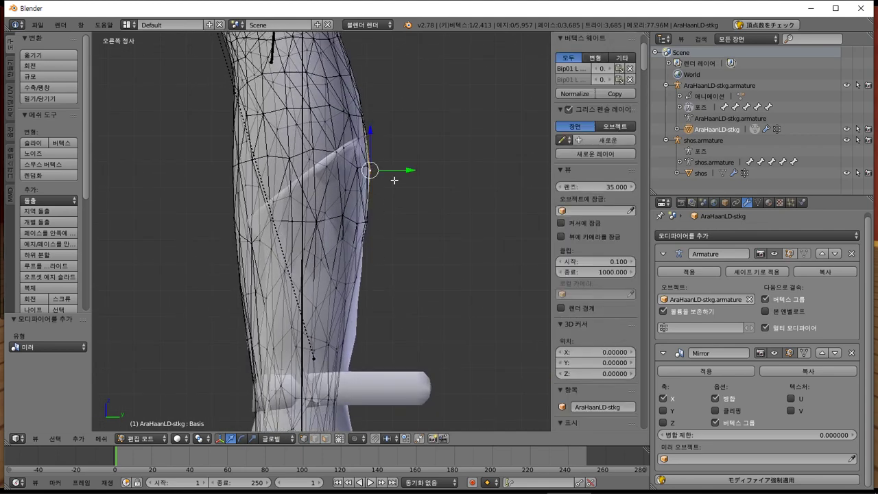
{"action": "scroll", "coordinate": [403, 180], "scroll_direction": "up", "scroll_amount": 1}
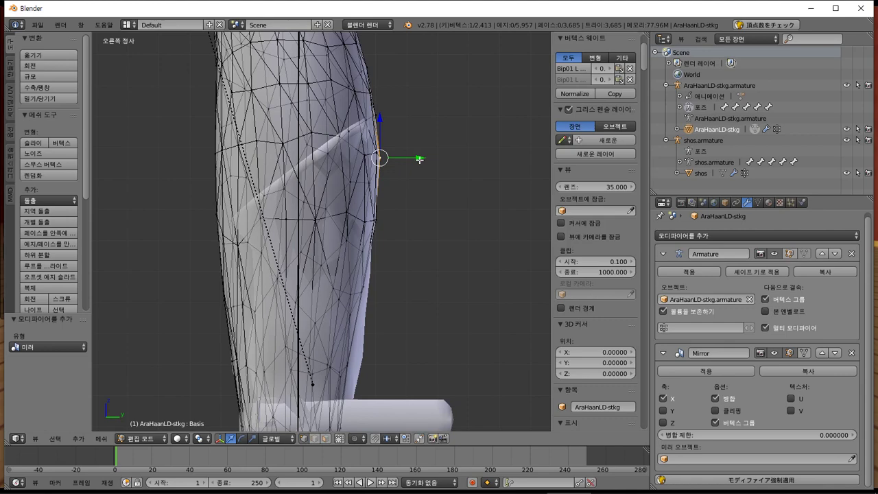
{"action": "key", "text": "o"}
{"action": "left_click_drag", "start_coordinate": [420, 160], "coordinate": [411, 161]}
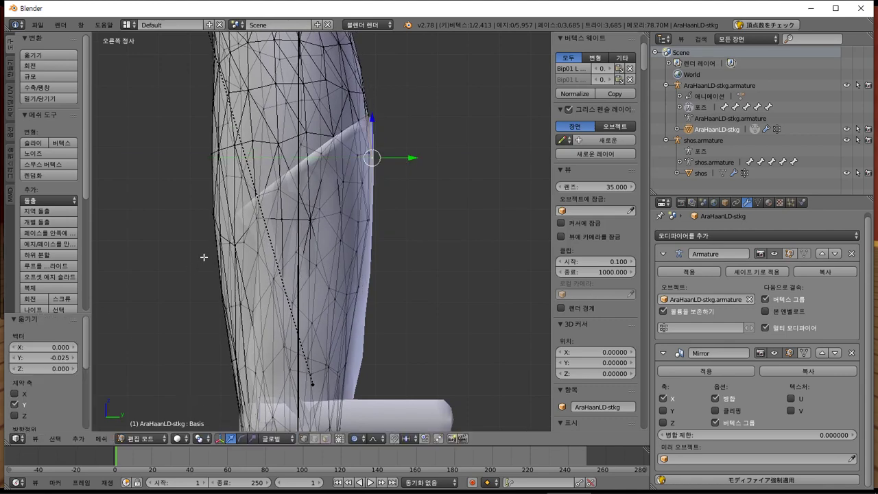
Step: Move a front shin vertex about 0.058 along Y and the back calf vertex about -0.043 along Y into the shoe outline
{"action": "right_click", "coordinate": [213, 214]}
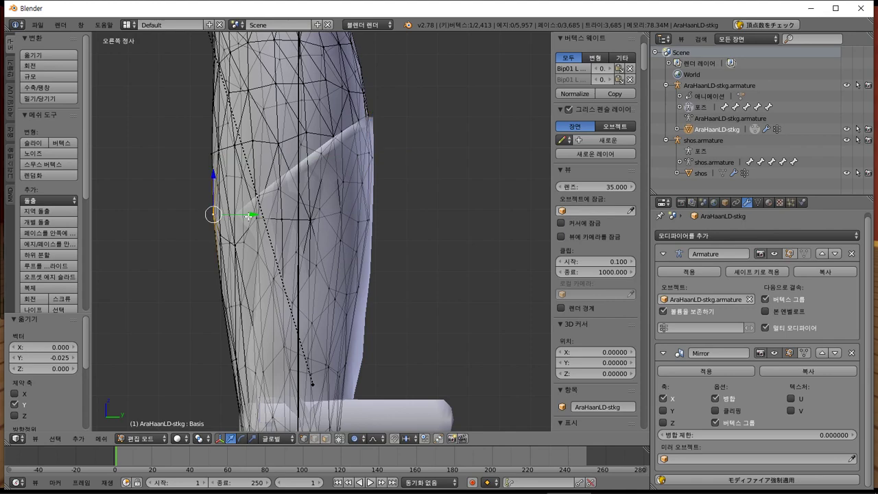
{"action": "left_click_drag", "start_coordinate": [254, 216], "coordinate": [273, 216]}
{"action": "right_click", "coordinate": [378, 149]}
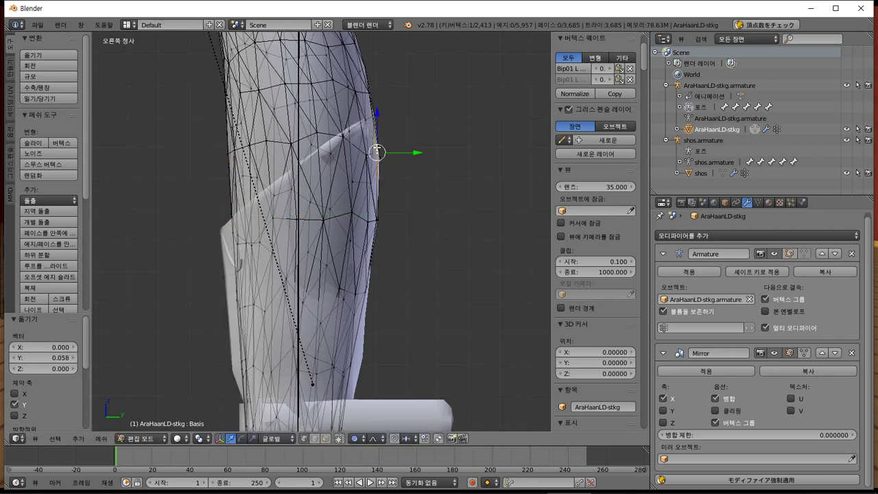
{"action": "left_click_drag", "start_coordinate": [417, 153], "coordinate": [404, 154]}
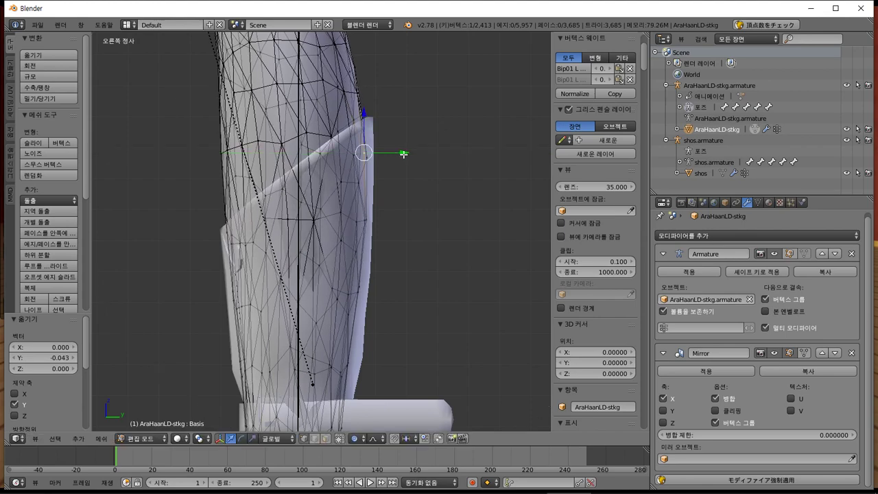
Step: In the front view, move the outer calf vertex inward about -0.021 along X with proportional editing
{"action": "key", "text": "KP_1"}
{"action": "scroll", "coordinate": [412, 151], "scroll_direction": "down", "scroll_amount": 1}
{"action": "middle_click_drag", "start_coordinate": [483, 166], "coordinate": [275, 178], "text": "shift"}
{"action": "right_click", "coordinate": [443, 169]}
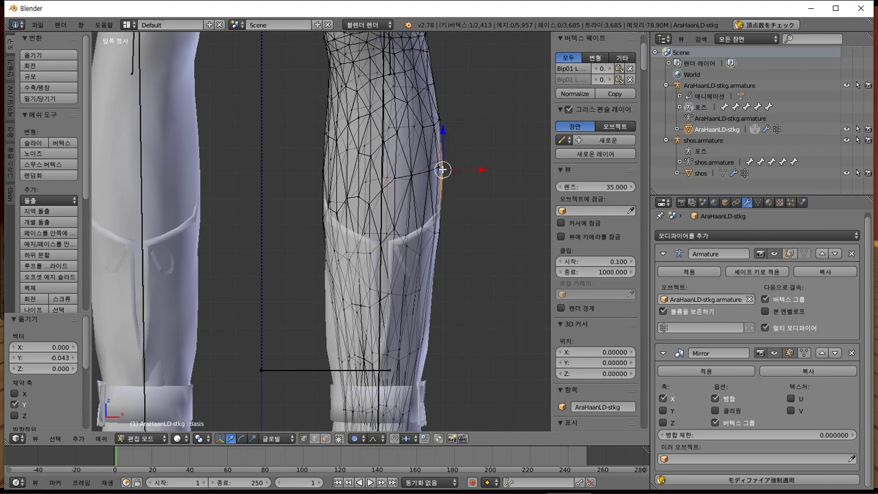
{"action": "key", "text": "g"}
{"action": "key", "text": "x"}
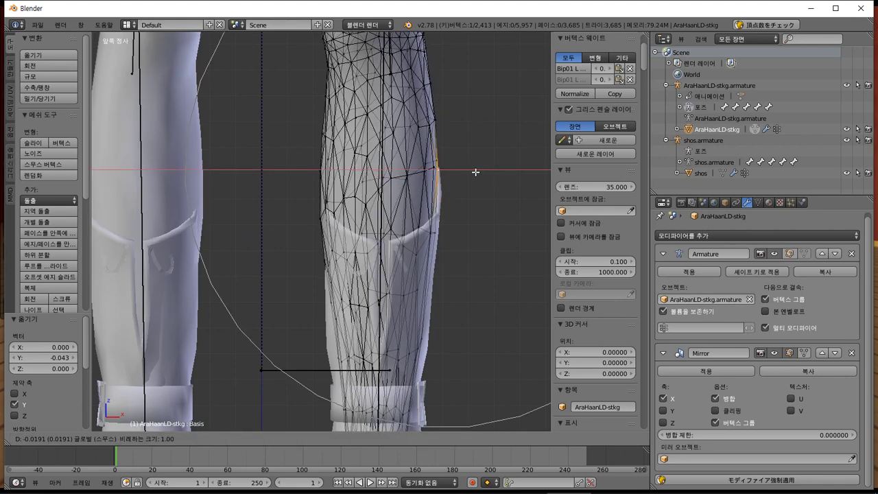
{"action": "left_click", "coordinate": [474, 171]}
Step: Move the inner calf vertex near the boot's upper edge about 0.030 along X
{"action": "right_click_drag", "start_coordinate": [340, 207], "coordinate": [324, 213]}
{"action": "key", "text": "Escape"}
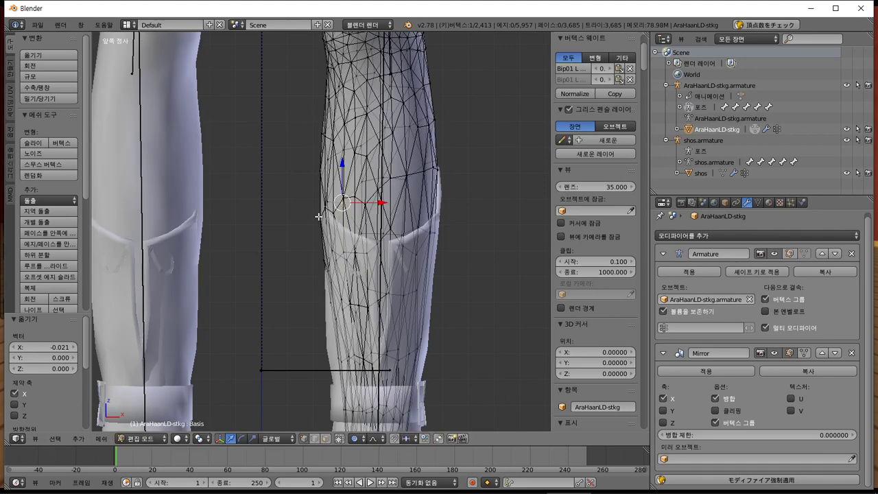
{"action": "right_click", "coordinate": [319, 216]}
{"action": "left_click_drag", "start_coordinate": [367, 218], "coordinate": [379, 213]}
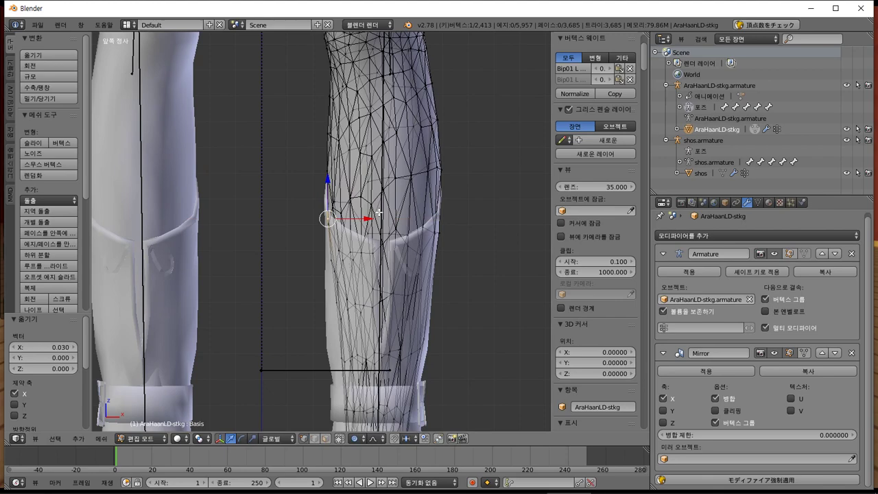
Step: Move the outer calf vertex about -0.019 along X, nudge the inner calf vertex along positive X, and check the fit in Object Mode
{"action": "right_click", "coordinate": [442, 170]}
{"action": "left_click_drag", "start_coordinate": [481, 170], "coordinate": [475, 172]}
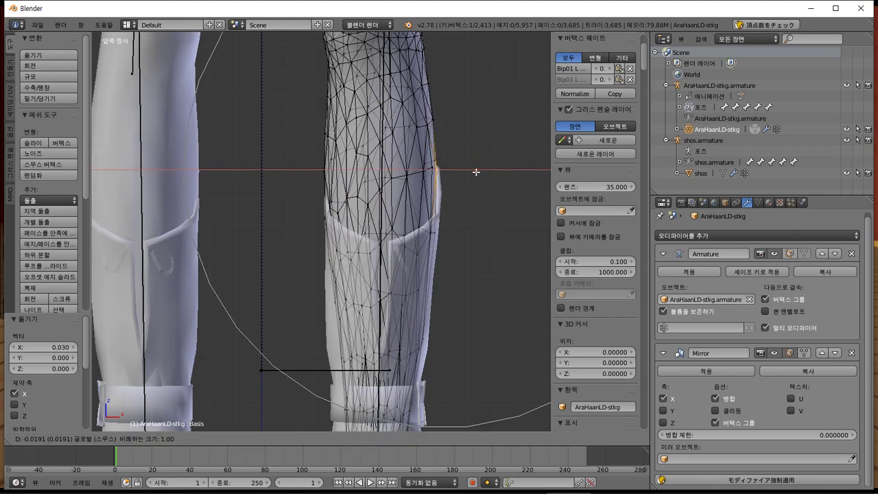
{"action": "right_click", "coordinate": [323, 221]}
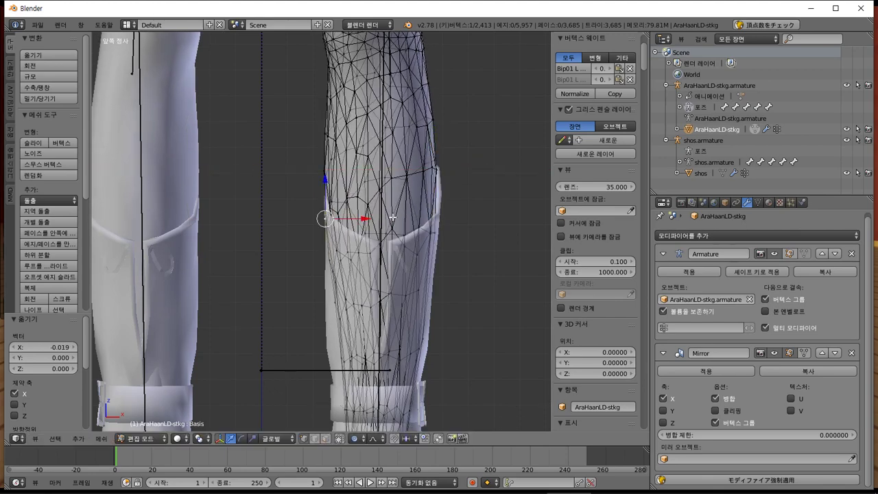
{"action": "left_click_drag", "start_coordinate": [368, 218], "coordinate": [372, 219]}
{"action": "mouse_move", "coordinate": [418, 232]}
{"action": "middle_mouse_down"}
{"action": "mouse_move", "coordinate": [338, 260]}
{"action": "mouse_move", "coordinate": [348, 277]}
{"action": "mouse_move", "coordinate": [238, 278]}
{"action": "mouse_move", "coordinate": [236, 291]}
{"action": "mouse_move", "coordinate": [273, 292]}
{"action": "mouse_move", "coordinate": [325, 314]}
{"action": "mouse_move", "coordinate": [347, 291]}
{"action": "mouse_move", "coordinate": [293, 294]}
{"action": "mouse_move", "coordinate": [319, 281]}
{"action": "mouse_move", "coordinate": [442, 275]}
{"action": "mouse_move", "coordinate": [383, 268]}
{"action": "mouse_move", "coordinate": [416, 241]}
{"action": "middle_mouse_up"}
{"action": "key", "text": "Tab"}
{"action": "key", "text": "Tab"}
Step: Set the transform orientation to View and move the shin vertex just above the upper shoe strap about -0.018 along view X
{"action": "scroll", "coordinate": [417, 241], "scroll_direction": "up", "scroll_amount": 3}
{"action": "middle_click_drag", "start_coordinate": [442, 274], "coordinate": [353, 147], "text": "shift"}
{"action": "middle_click_drag", "start_coordinate": [368, 237], "coordinate": [449, 249]}
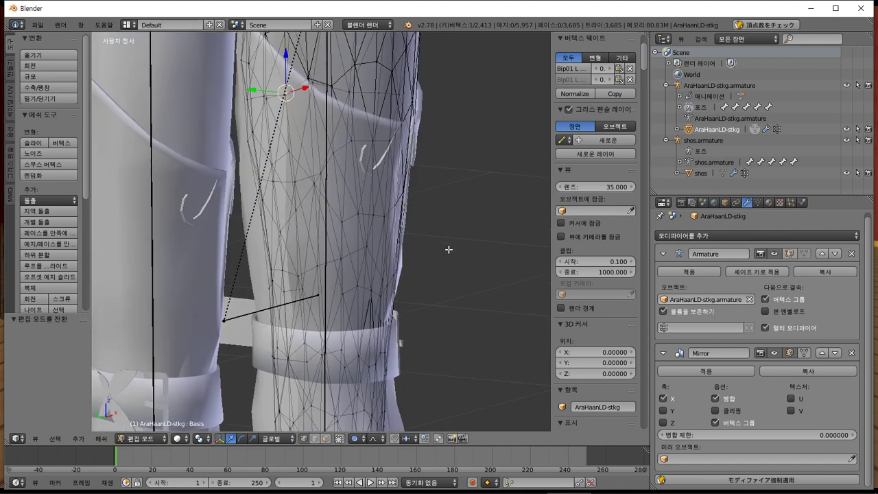
{"action": "right_click", "coordinate": [397, 270]}
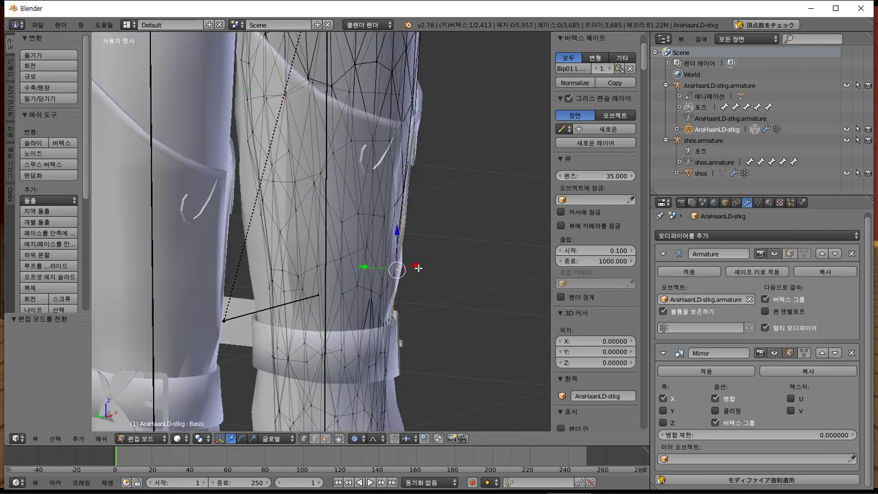
{"action": "left_click", "coordinate": [271, 439]}
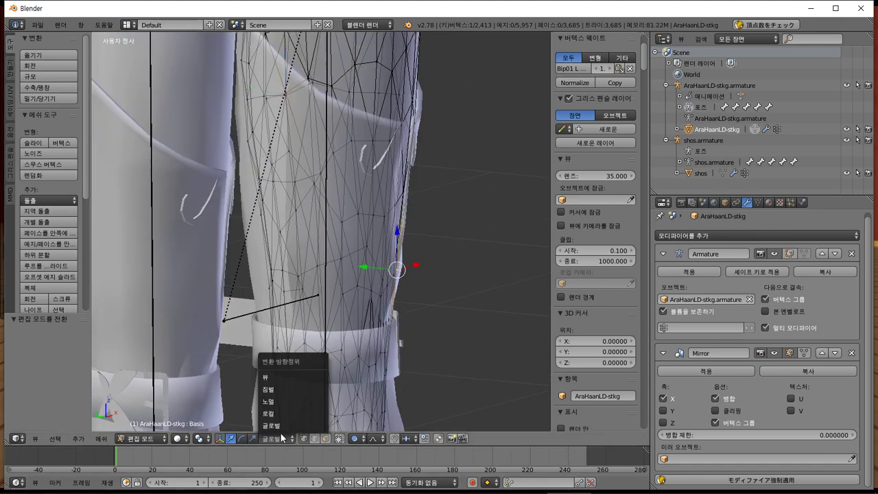
{"action": "left_click", "coordinate": [288, 377]}
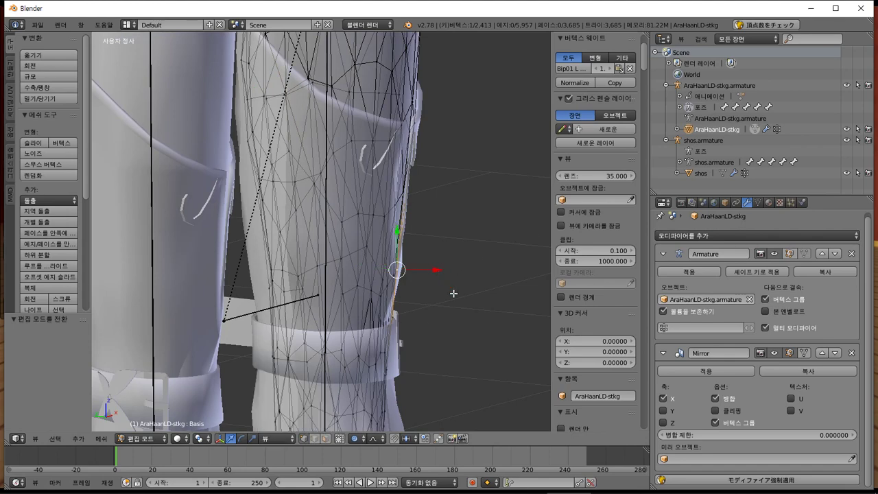
{"action": "middle_click_drag", "start_coordinate": [453, 293], "coordinate": [444, 271]}
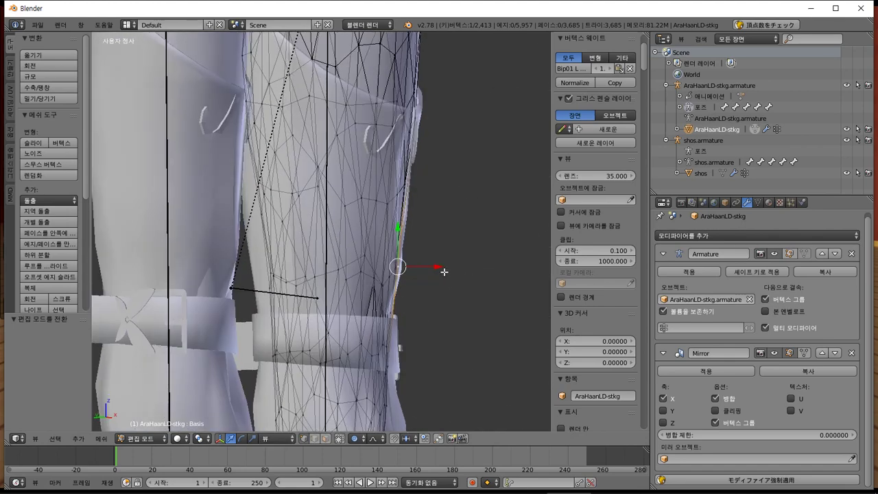
{"action": "left_click_drag", "start_coordinate": [444, 271], "coordinate": [435, 269]}
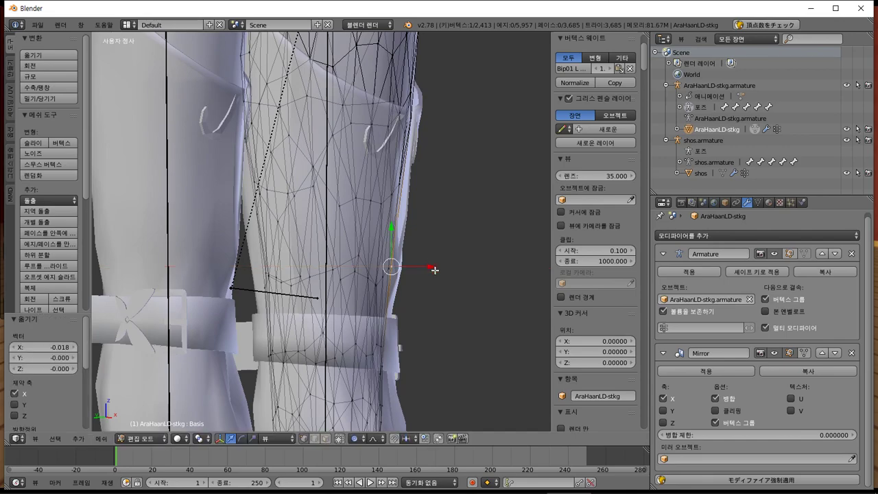
Step: Examine the stocking's fit in Object Mode and bring the foot mesh inside the shoe into close view for editing
{"action": "scroll", "coordinate": [454, 277], "scroll_direction": "down", "scroll_amount": 4}
{"action": "middle_click_drag", "start_coordinate": [455, 279], "coordinate": [393, 306]}
{"action": "key", "text": "Tab"}
{"action": "middle_click_drag", "start_coordinate": [410, 339], "coordinate": [383, 167], "text": "shift"}
{"action": "scroll", "coordinate": [385, 212], "scroll_direction": "up", "scroll_amount": 4}
{"action": "middle_click_drag", "start_coordinate": [385, 212], "coordinate": [378, 259], "text": "ctrl"}
{"action": "key", "text": "Tab"}
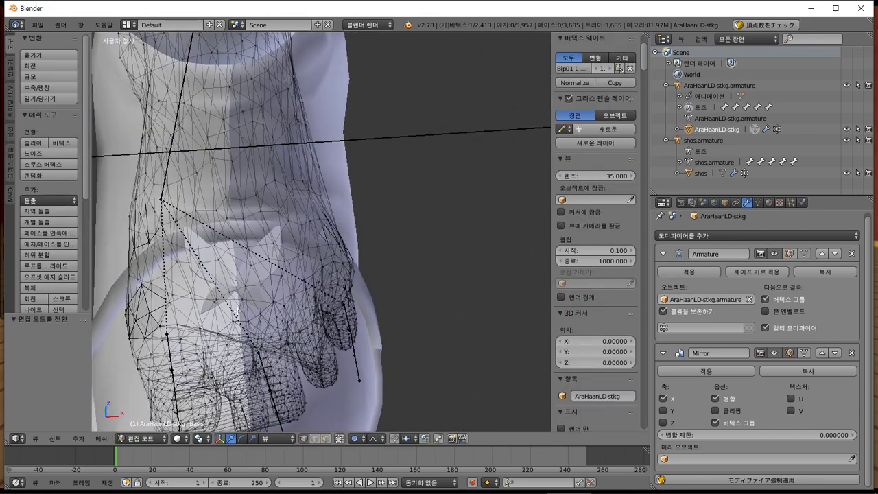
Step: Move the foot vertex near the big toe's base about -0.025 along view Y with the proportional size reduced to about 0.51
{"action": "middle_click_drag", "start_coordinate": [238, 310], "coordinate": [362, 222]}
{"action": "right_click", "coordinate": [246, 321]}
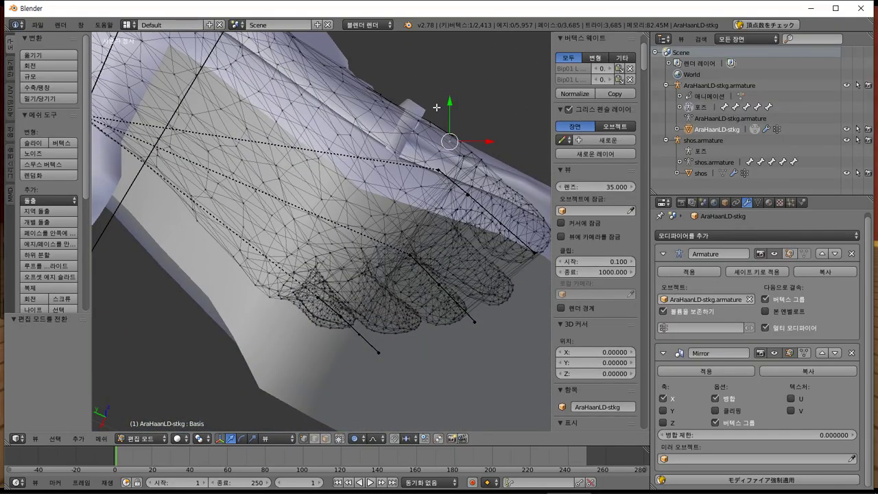
{"action": "left_click_drag", "start_coordinate": [450, 103], "coordinate": [453, 116]}
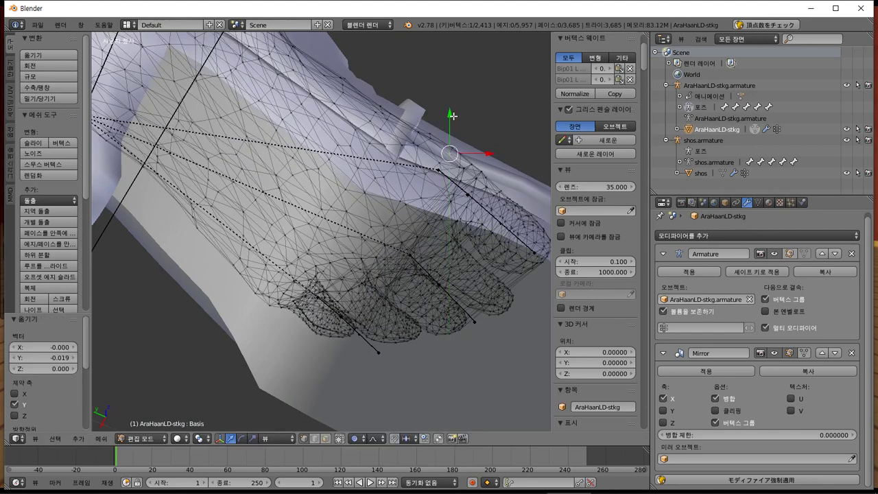
{"action": "key", "text": "ctrl+z"}
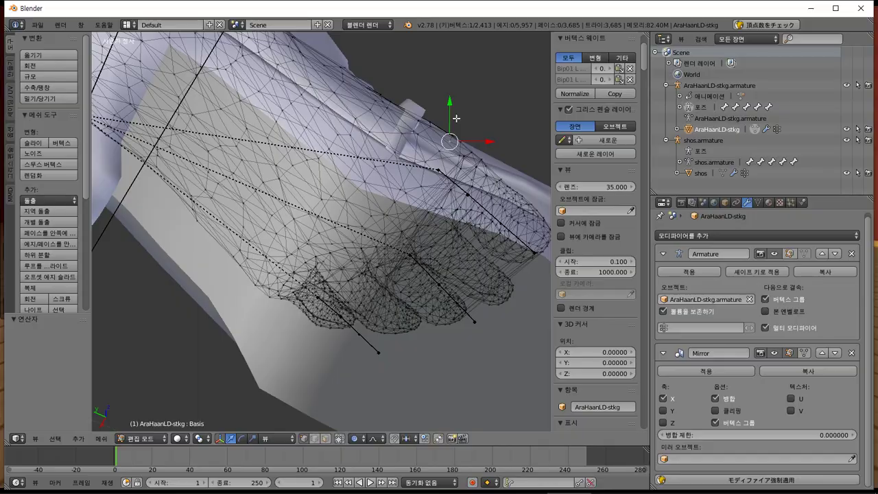
{"action": "middle_click_drag", "start_coordinate": [458, 118], "coordinate": [419, 203]}
{"action": "scroll", "coordinate": [416, 234], "scroll_direction": "down", "scroll_amount": 2}
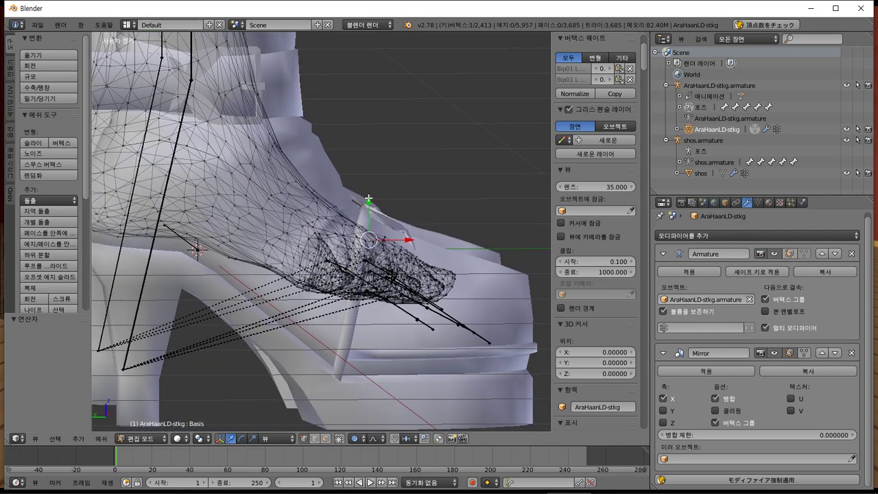
{"action": "mouse_move", "coordinate": [369, 198]}
{"action": "left_mouse_down"}
{"action": "mouse_move", "coordinate": [364, 212]}
{"action": "mouse_move", "coordinate": [374, 195]}
{"action": "mouse_move", "coordinate": [373, 203]}
{"action": "left_mouse_up"}
{"action": "scroll", "coordinate": [365, 209], "scroll_direction": "up", "scroll_amount": 10}
{"action": "scroll", "coordinate": [373, 197], "scroll_direction": "down", "scroll_amount": 4}
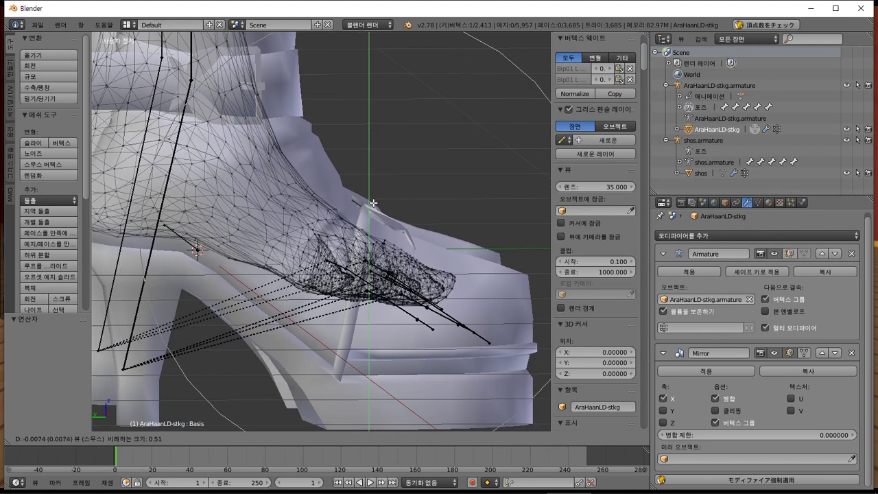
{"action": "left_click_drag", "start_coordinate": [373, 215], "coordinate": [379, 209]}
Step: Move the vertex on the foot's outer side near the little toe slightly inward along the view's X axis
{"action": "middle_click_drag", "start_coordinate": [380, 210], "coordinate": [256, 272]}
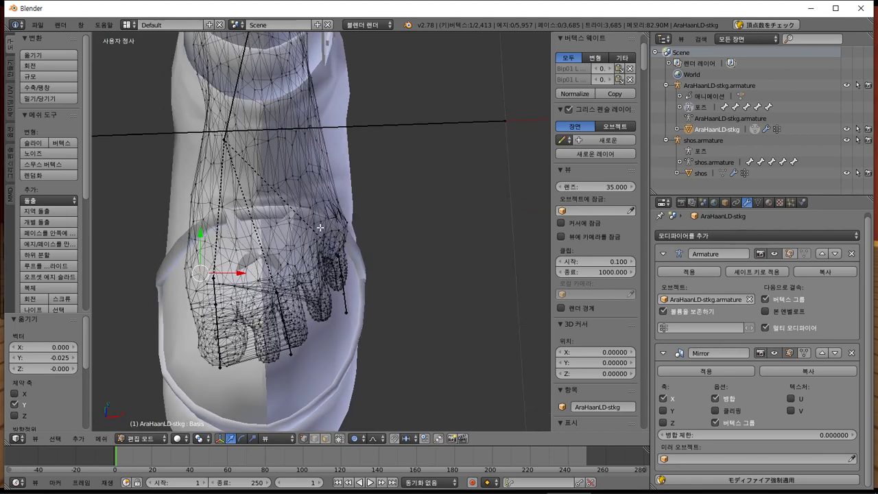
{"action": "right_click", "coordinate": [346, 221]}
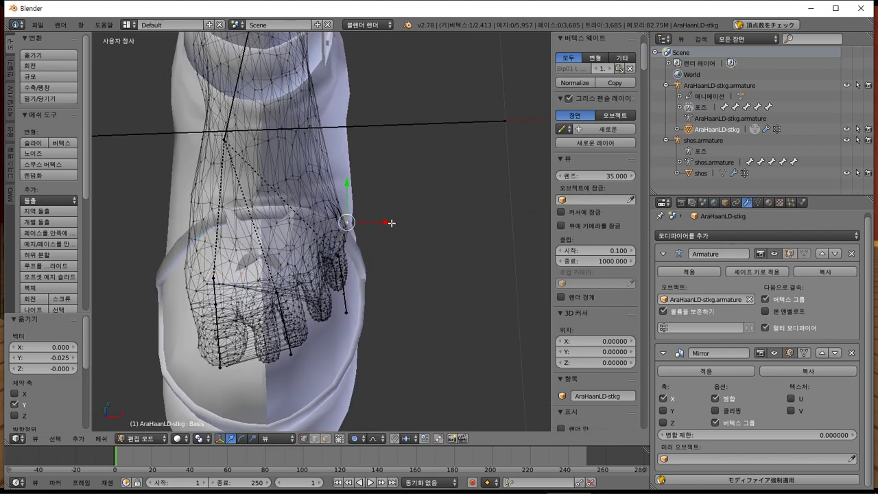
{"action": "key", "text": "g"}
{"action": "key", "text": "x"}
{"action": "left_click", "coordinate": [387, 222]}
{"action": "middle_click_drag", "start_coordinate": [387, 222], "coordinate": [432, 217]}
Step: Return to Object Mode and check how both stocking legs and feet fit inside the shoes
{"action": "key", "text": "Tab"}
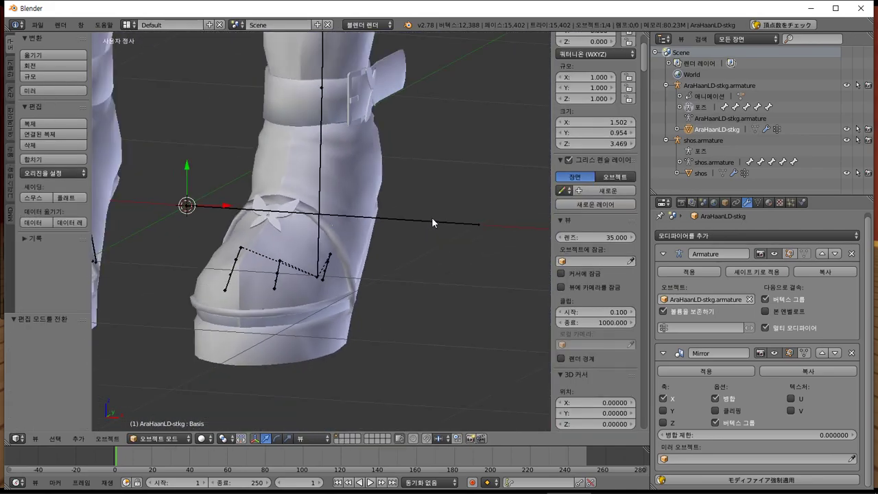
{"action": "scroll", "coordinate": [432, 218], "scroll_direction": "down", "scroll_amount": 1}
{"action": "middle_click_drag", "start_coordinate": [355, 179], "coordinate": [301, 142], "text": "shift"}
{"action": "key", "text": "Tab"}
{"action": "key", "text": "Tab"}
{"action": "scroll", "coordinate": [316, 104], "scroll_direction": "down", "scroll_amount": 5}
Step: Export the stocking in CM3D2 model format as AraHaanLD-stkg.model in the kLiR_Ara folder
{"action": "left_click", "coordinate": [38, 24]}
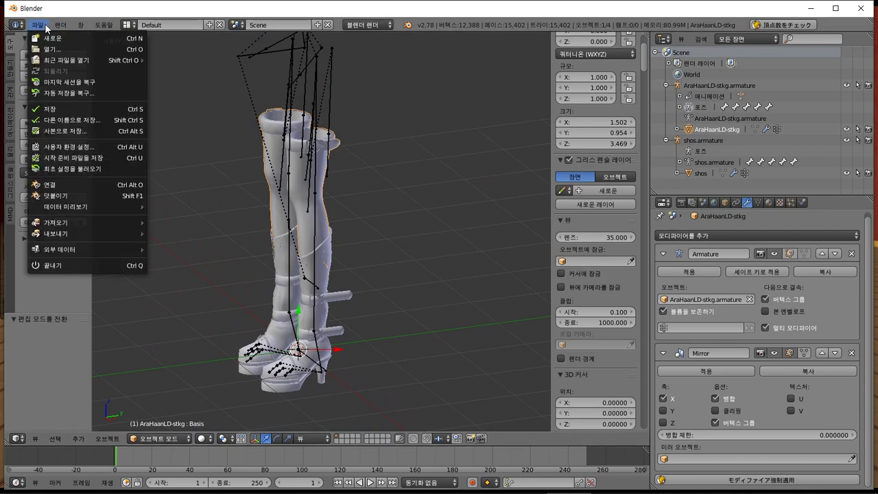
{"action": "mouse_move", "coordinate": [101, 233]}
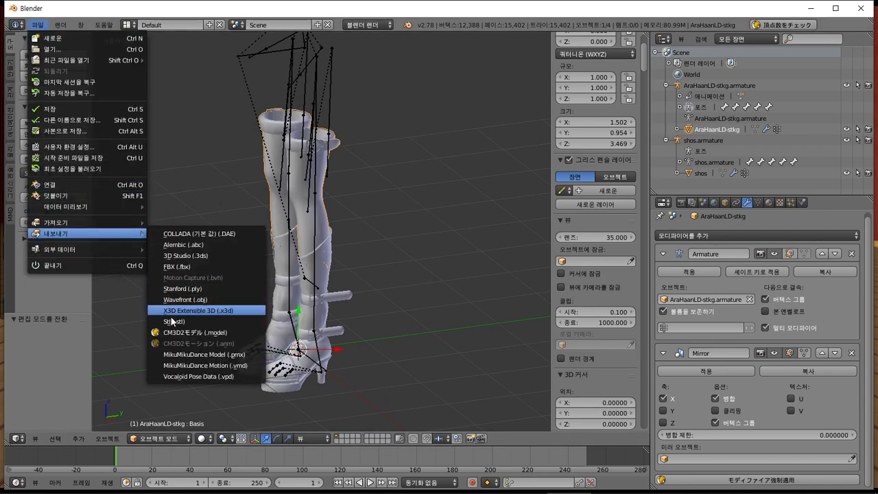
{"action": "left_click", "coordinate": [191, 333]}
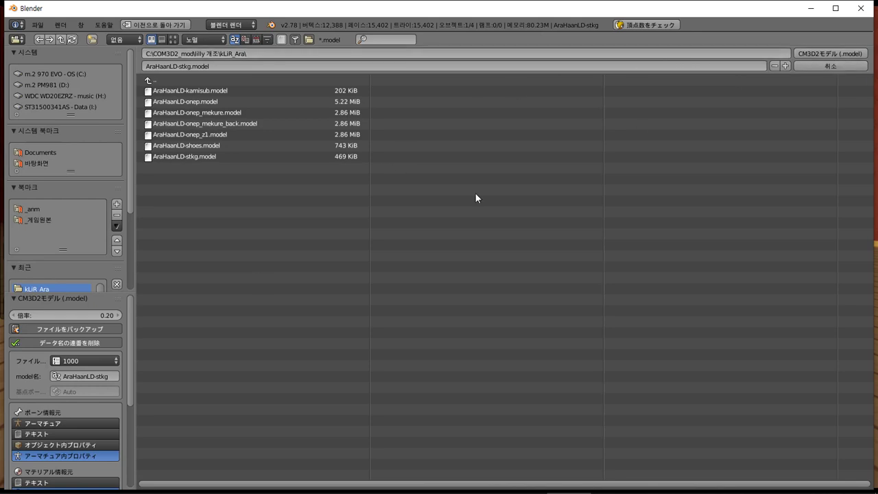
{"action": "left_click", "coordinate": [841, 57]}
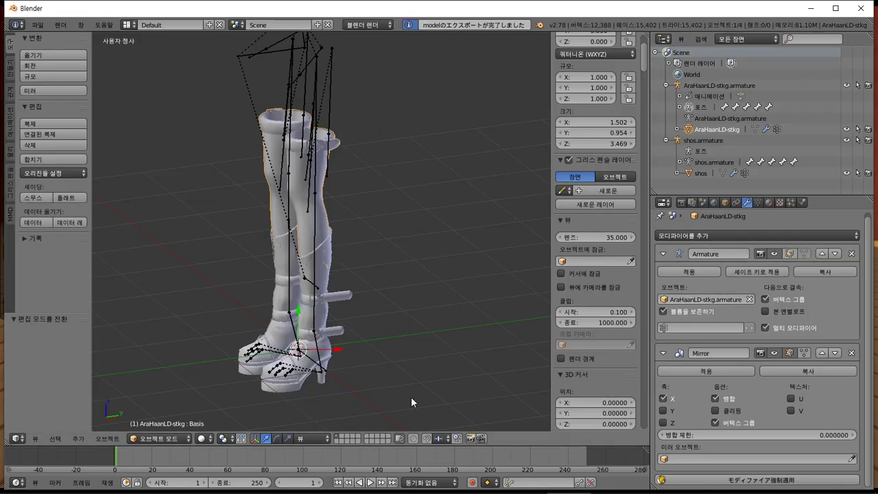
Step: Copy the base name AraHaanLD_shoes from the menu file in the kLiR_Ara folder and rename the shos mesh object in Blender with it
{"action": "key", "text": "alt+Tab"}
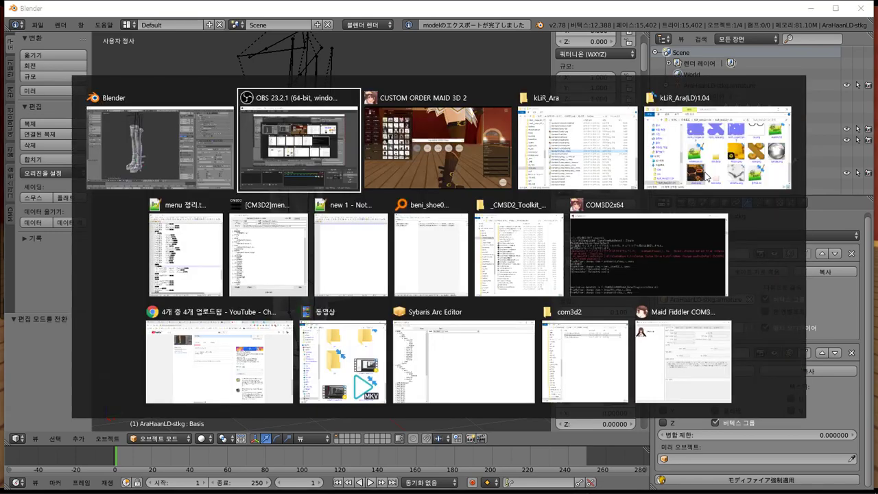
{"action": "key", "text": "alt+Tab"}
{"action": "key", "text": "alt+Tab"}
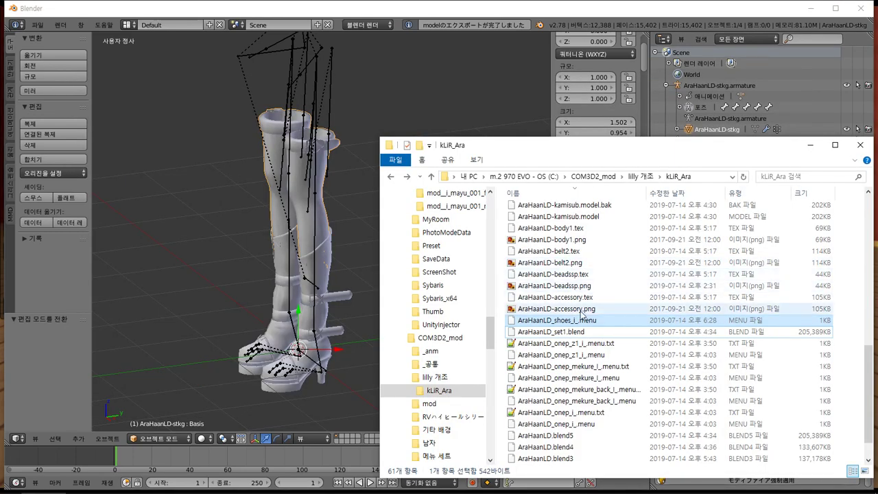
{"action": "left_click", "coordinate": [574, 320]}
{"action": "key", "text": "ctrl+c"}
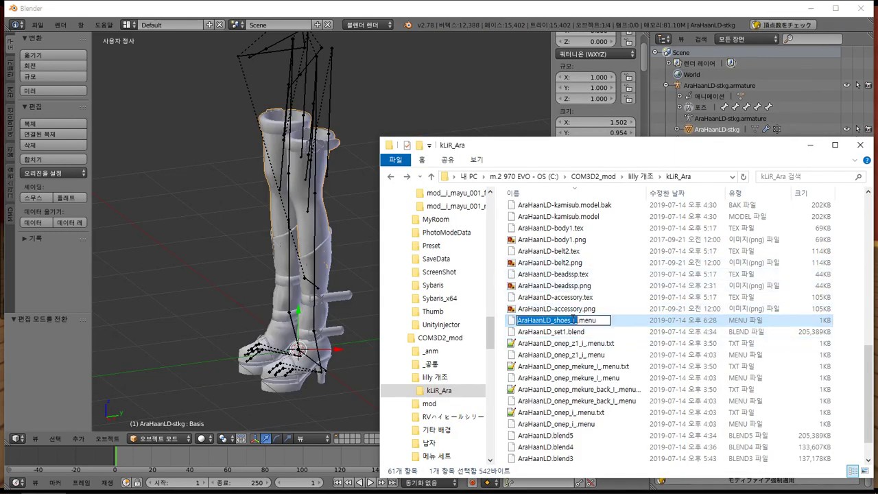
{"action": "key", "text": "alt+Tab"}
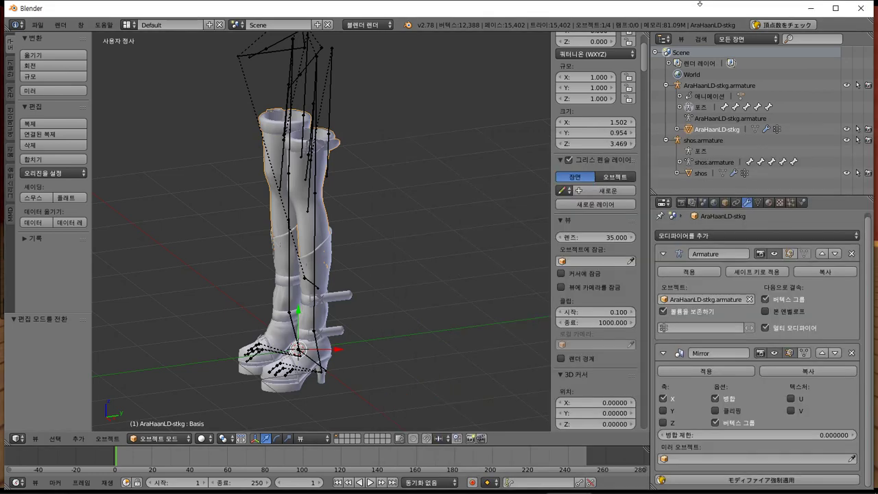
{"action": "double_click", "coordinate": [707, 174]}
{"action": "key", "text": "ctrl+v"}
{"action": "key", "text": "Return"}
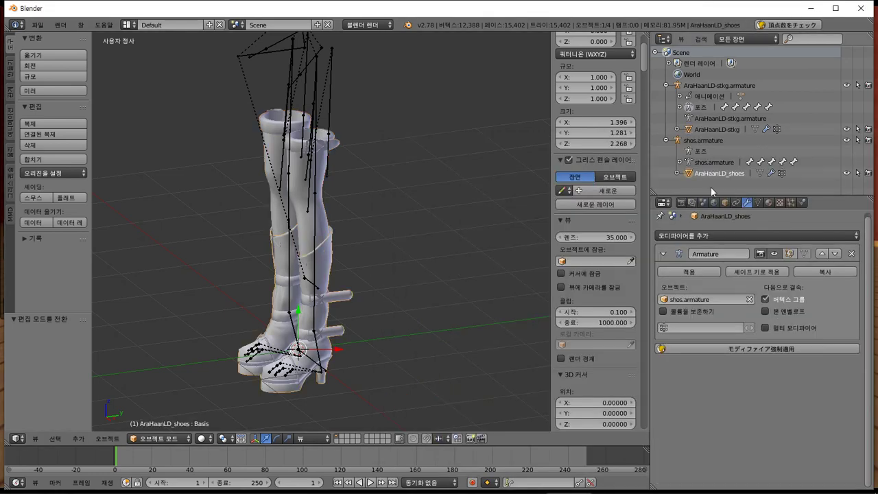
Step: Export the shoes in CM3D2 format as AraHaanLD_shoes.model and check the exported files in the kLiR_Ara folder
{"action": "left_click", "coordinate": [38, 24]}
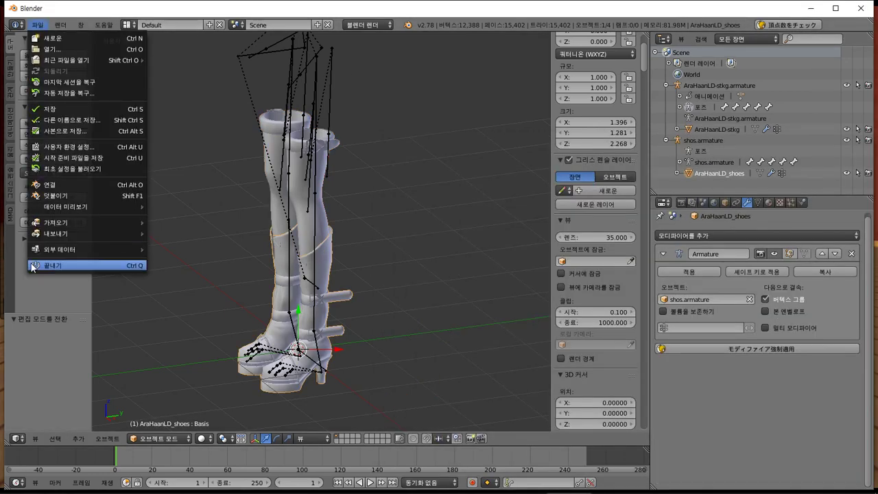
{"action": "mouse_move", "coordinate": [107, 233]}
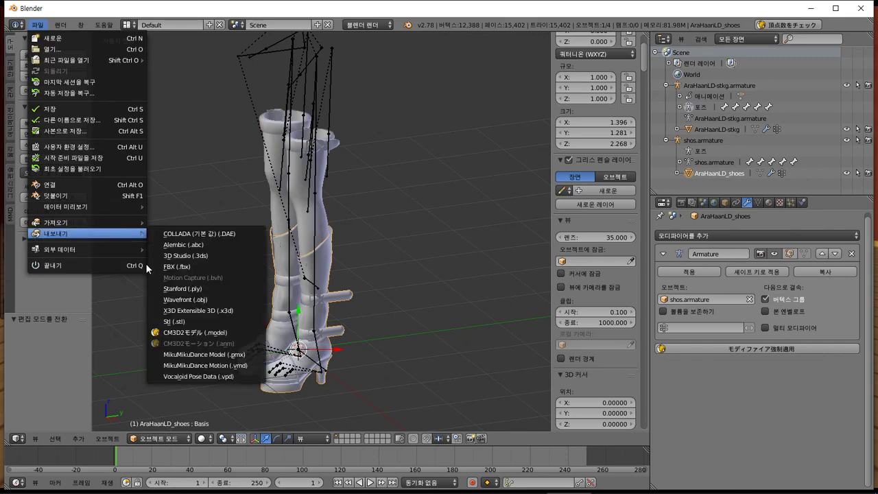
{"action": "left_click", "coordinate": [185, 332]}
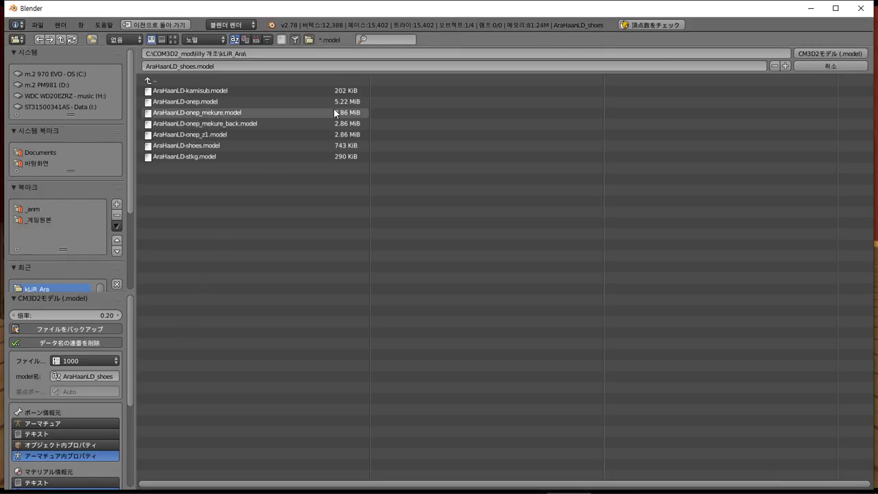
{"action": "left_click", "coordinate": [808, 53]}
{"action": "key", "text": "alt+Tab"}
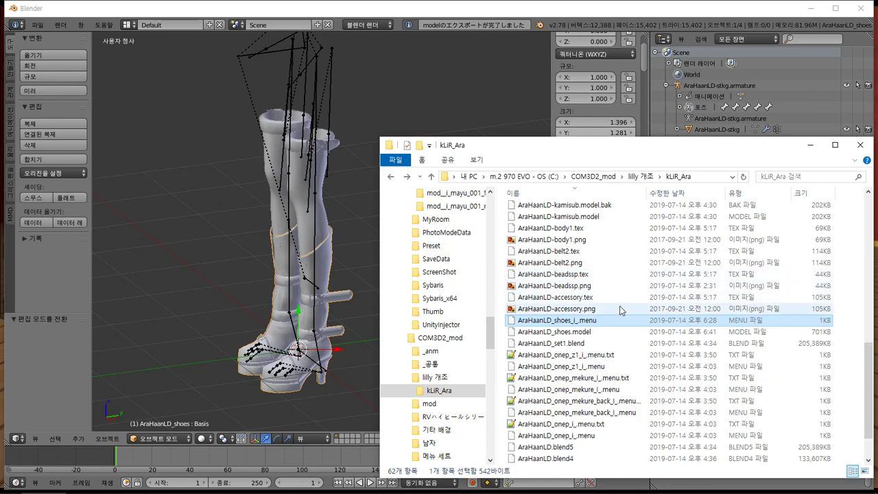
{"action": "scroll", "coordinate": [652, 330], "scroll_direction": "up", "scroll_amount": 8}
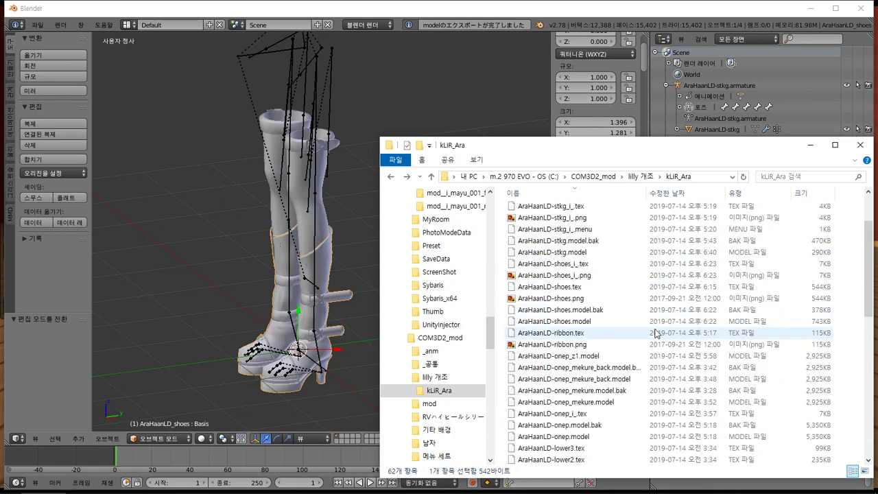
Step: Switch to Custom Order Maid 3D 2, reapply the brown stockings and inspect their fit with the boots from another side
{"action": "key", "text": "alt+Tab"}
{"action": "key", "text": "alt+Tab"}
{"action": "key", "text": "alt+Tab"}
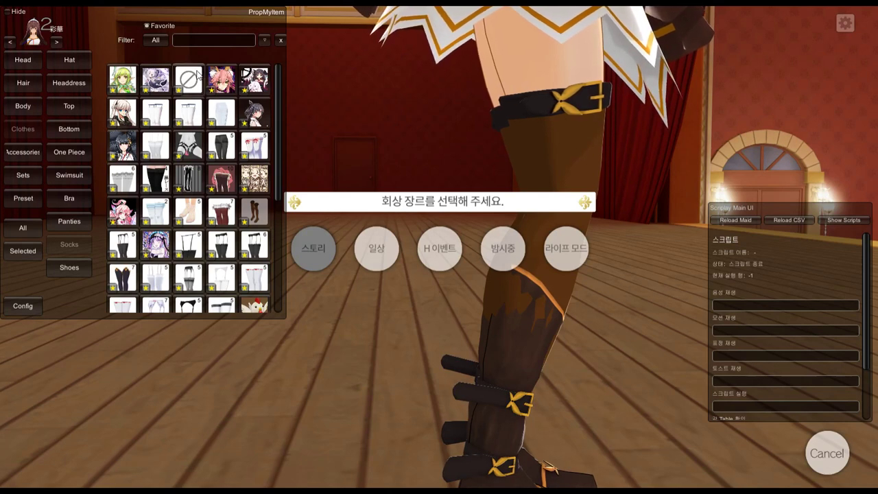
{"action": "left_click", "coordinate": [256, 210]}
{"action": "scroll", "coordinate": [659, 326], "scroll_direction": "down", "scroll_amount": 3}
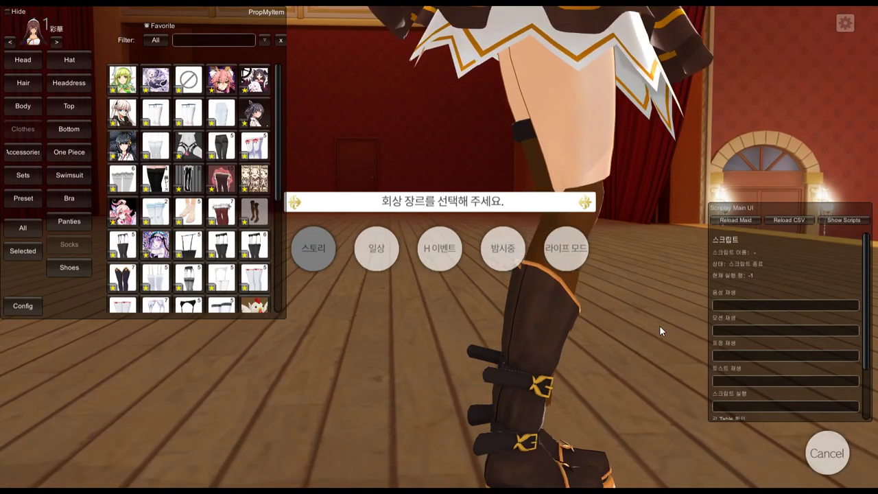
{"action": "right_click_drag", "start_coordinate": [659, 293], "coordinate": [610, 298]}
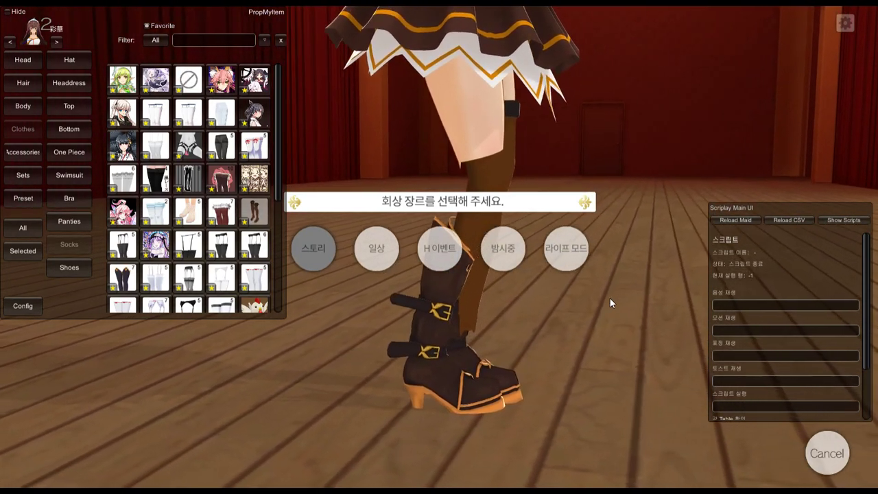
Step: Back in Blender, force-apply the stocking's Armature and Mirror modifiers with the CM3D2 normal blend rate set to 0
{"action": "key", "text": "alt+Tab"}
{"action": "key", "text": "alt+Tab"}
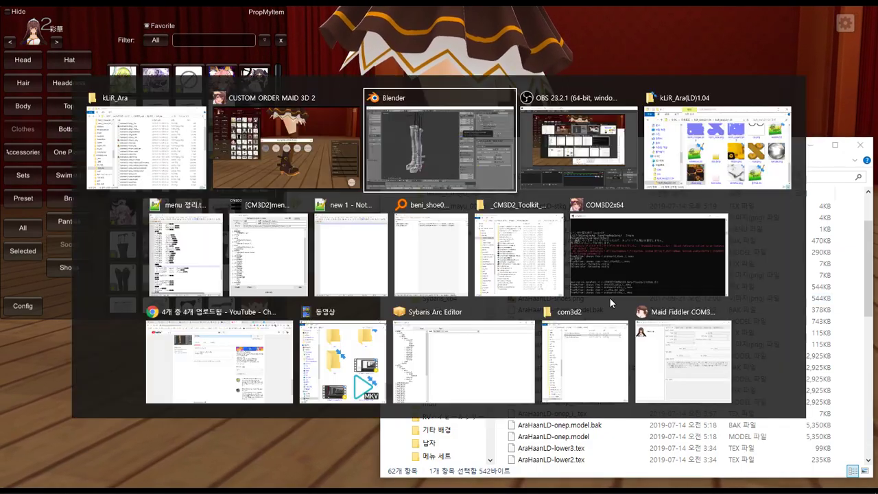
{"action": "scroll", "coordinate": [381, 286], "scroll_direction": "up", "scroll_amount": 1}
{"action": "right_click", "coordinate": [306, 223]}
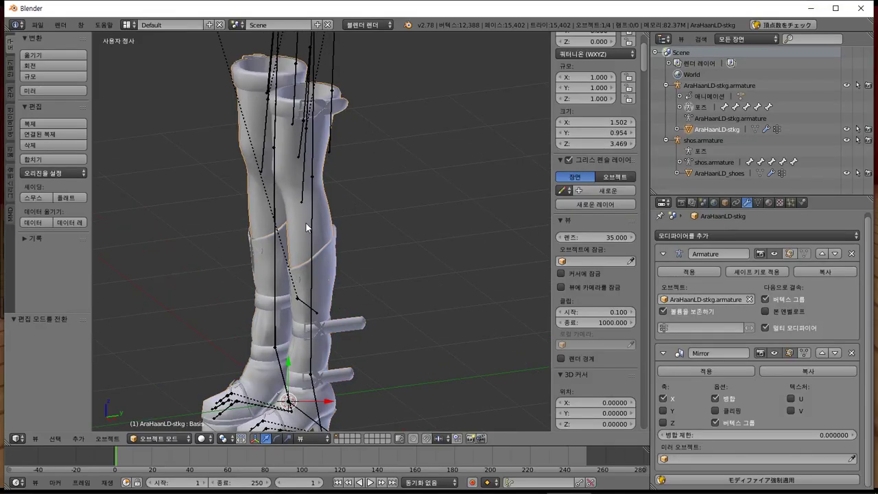
{"action": "middle_click_drag", "start_coordinate": [336, 236], "coordinate": [415, 250]}
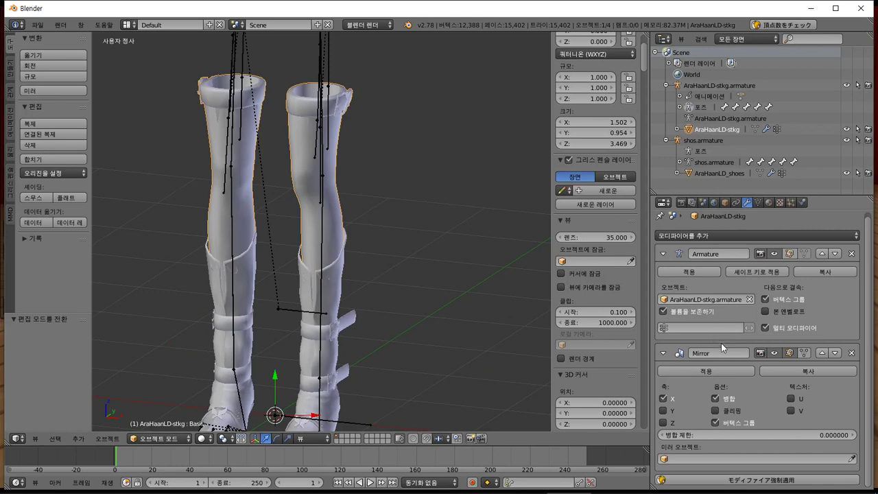
{"action": "left_click", "coordinate": [752, 485]}
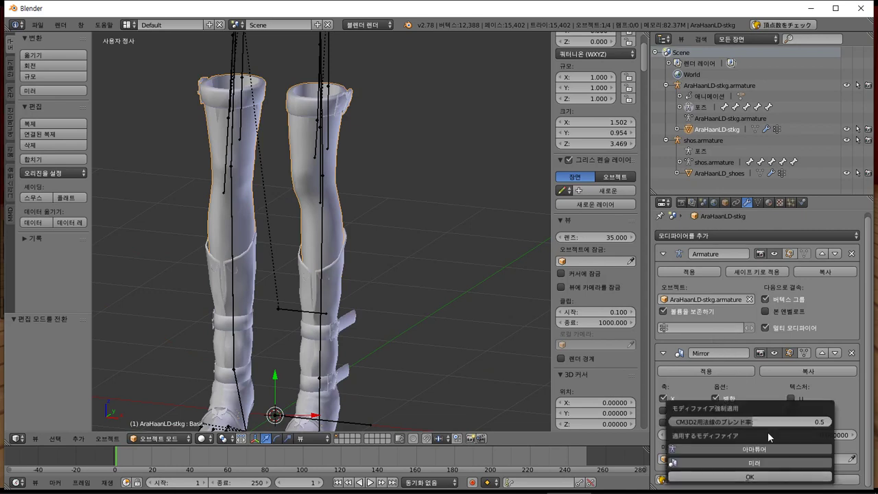
{"action": "key", "text": "Return"}
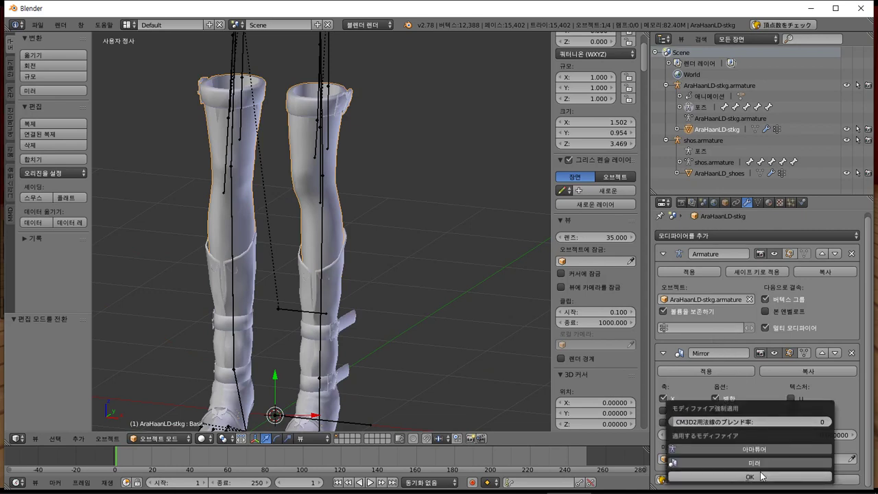
{"action": "left_click", "coordinate": [750, 476]}
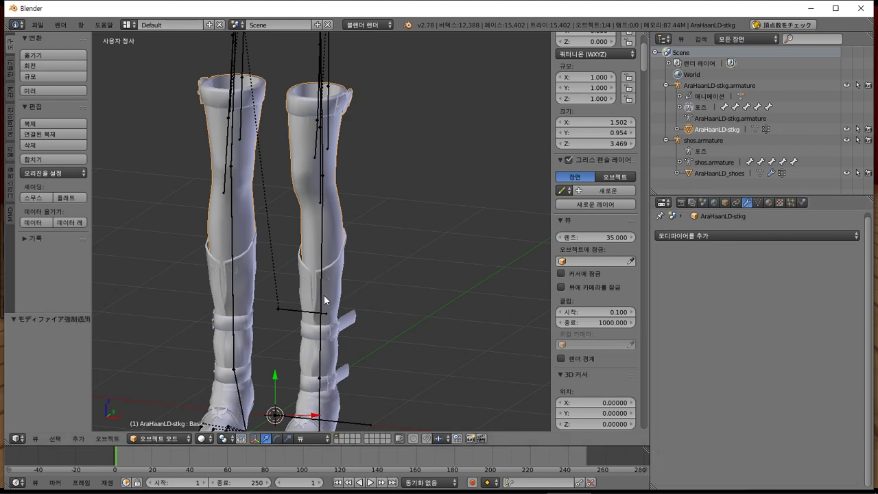
Step: Copy the CM3D2 bone information from the AraHaanLD-stkg armature data and paste it into the stocking object's properties
{"action": "scroll", "coordinate": [324, 295], "scroll_direction": "up", "scroll_amount": 5}
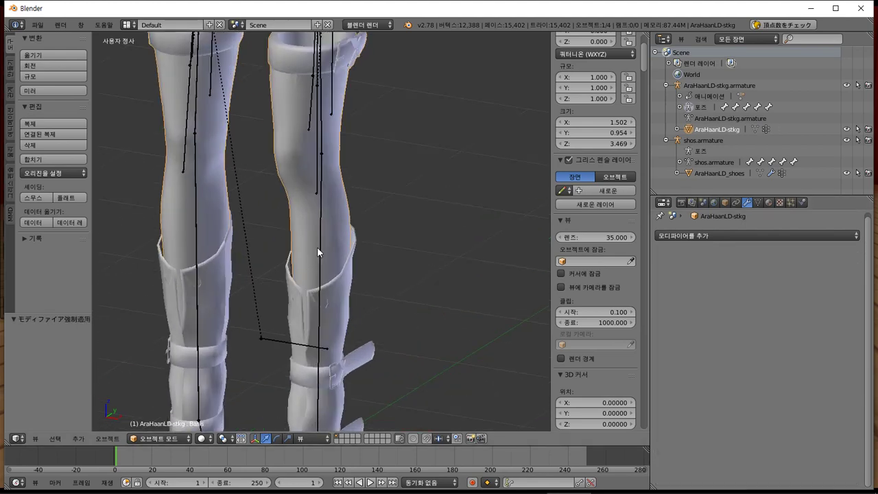
{"action": "right_click", "coordinate": [317, 252]}
{"action": "key", "text": "ctrl+Tab"}
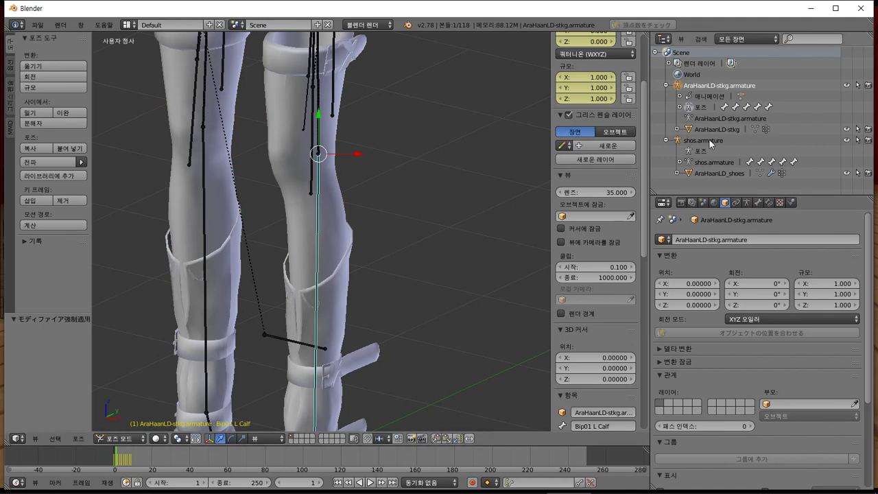
{"action": "left_click", "coordinate": [747, 204]}
{"action": "left_click", "coordinate": [720, 283]}
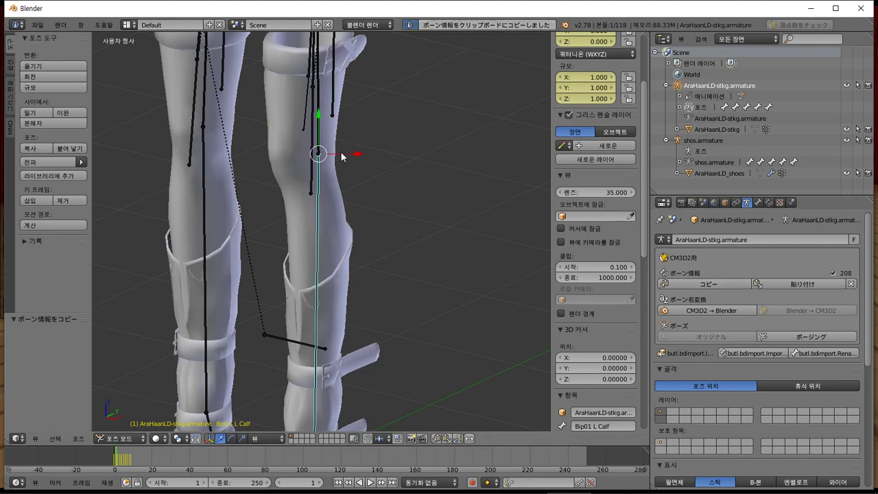
{"action": "right_click", "coordinate": [335, 179]}
{"action": "left_click", "coordinate": [725, 202]}
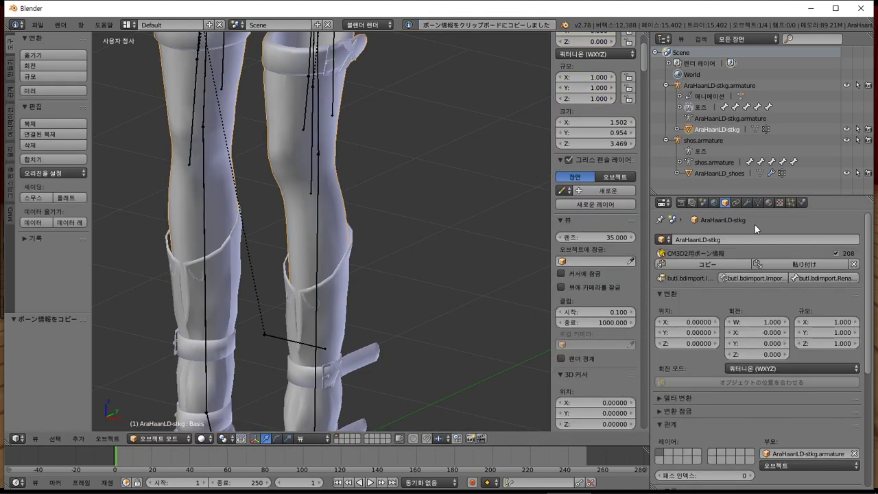
{"action": "left_click", "coordinate": [798, 268]}
Step: Export the stocking with its modifiers applied in CM3D2 format, overwriting AraHaanLD-stkg.model
{"action": "left_click", "coordinate": [37, 26]}
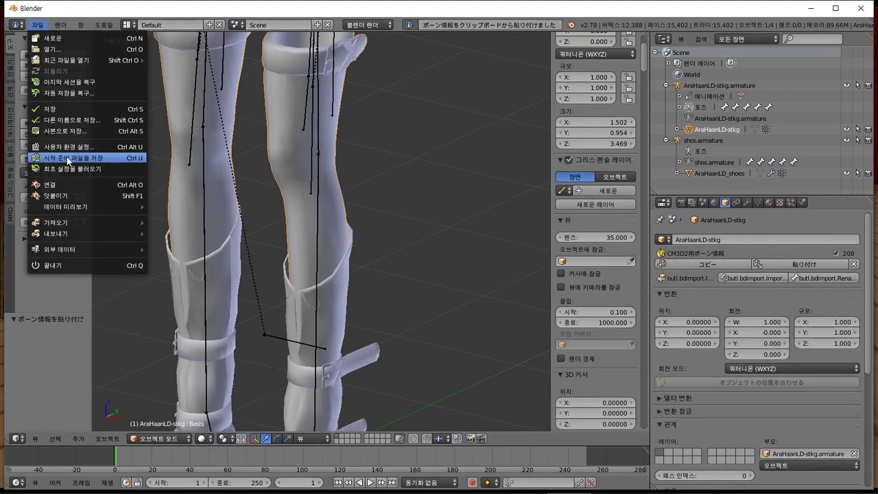
{"action": "mouse_move", "coordinate": [71, 233]}
{"action": "left_click", "coordinate": [187, 333]}
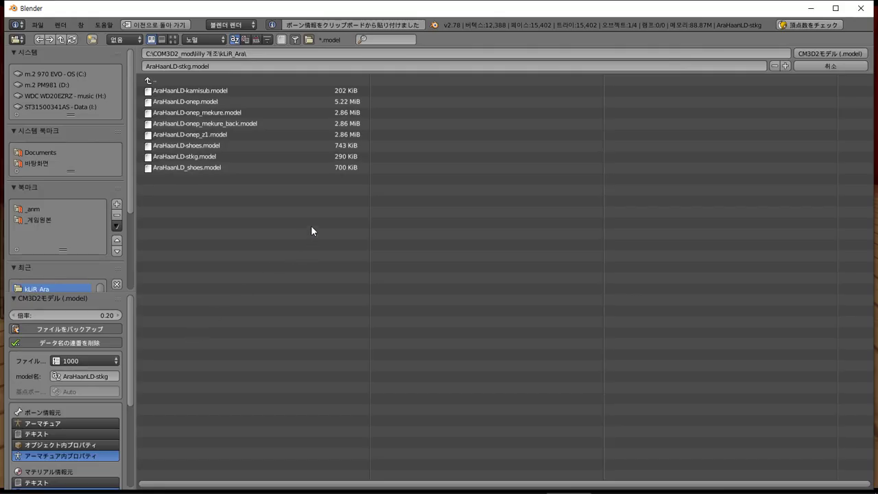
{"action": "left_click", "coordinate": [816, 56]}
Step: In Custom Order Maid 3D 2, take off and re-equip the brown stockings, then examine both legs from another angle
{"action": "key", "text": "alt+Tab"}
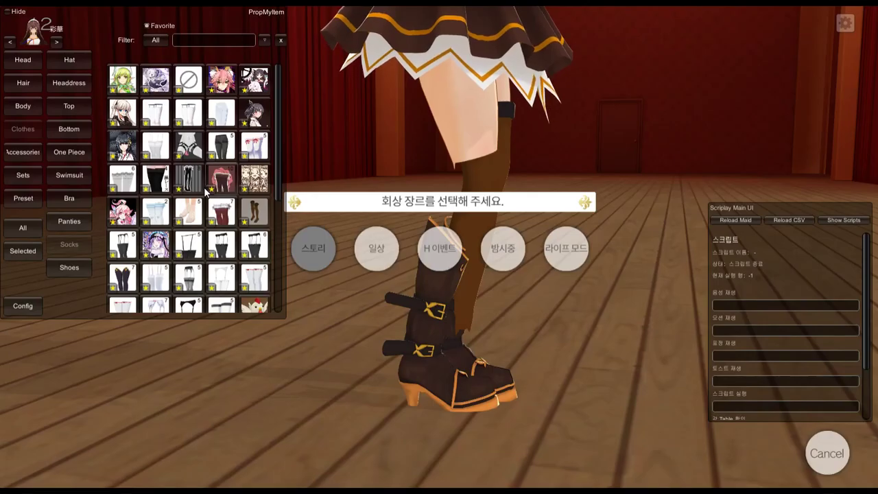
{"action": "left_click", "coordinate": [254, 213]}
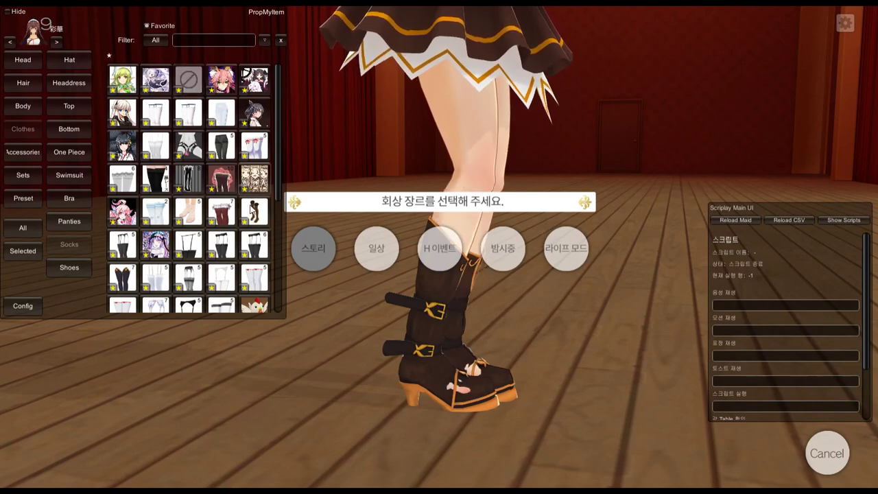
{"action": "left_click", "coordinate": [254, 212]}
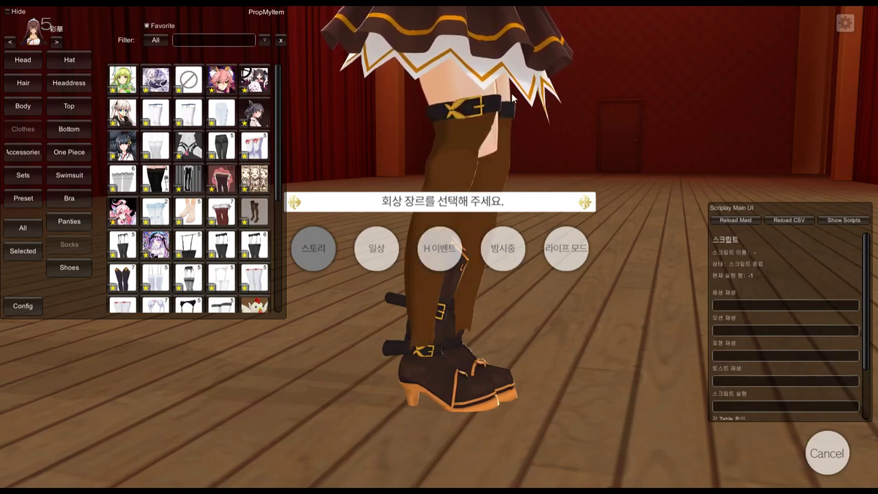
{"action": "right_click_drag", "start_coordinate": [531, 93], "coordinate": [411, 96]}
{"action": "scroll", "coordinate": [412, 96], "scroll_direction": "down", "scroll_amount": 2}
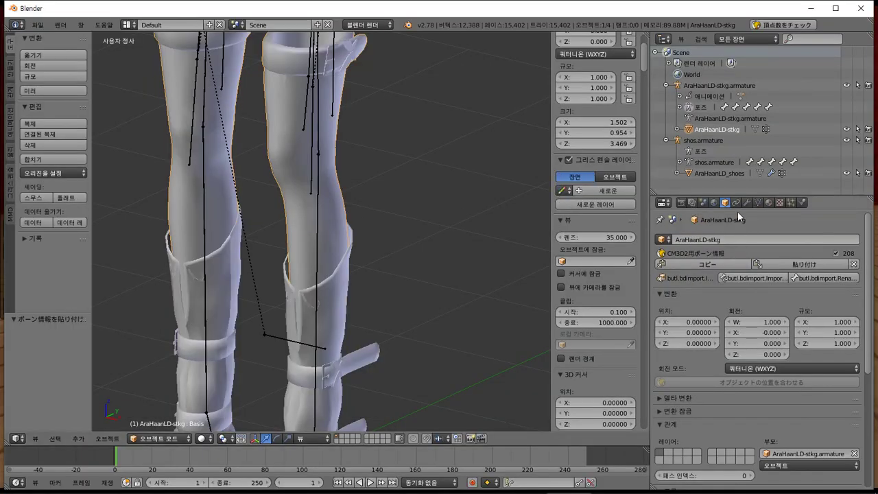
Step: Look at the stocking's vertex groups and undo back to before its Armature and Mirror modifiers were force-applied
{"action": "left_click", "coordinate": [759, 202]}
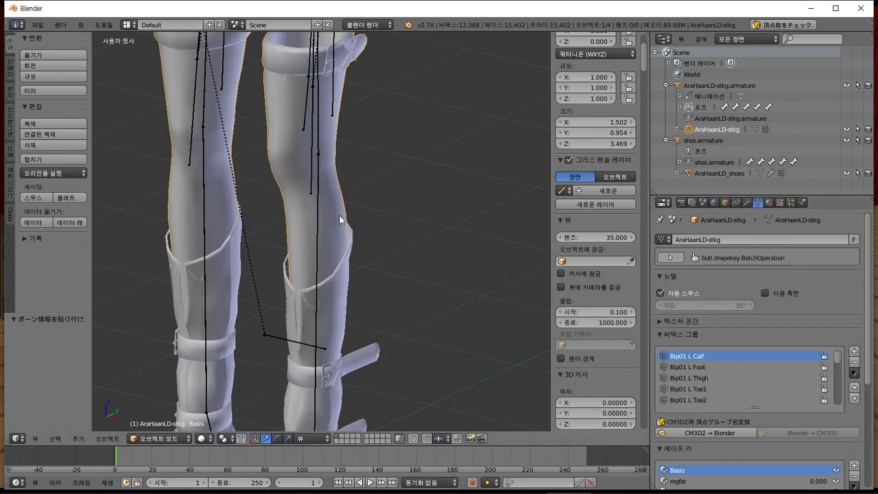
{"action": "scroll", "coordinate": [273, 226], "scroll_direction": "down", "scroll_amount": 1}
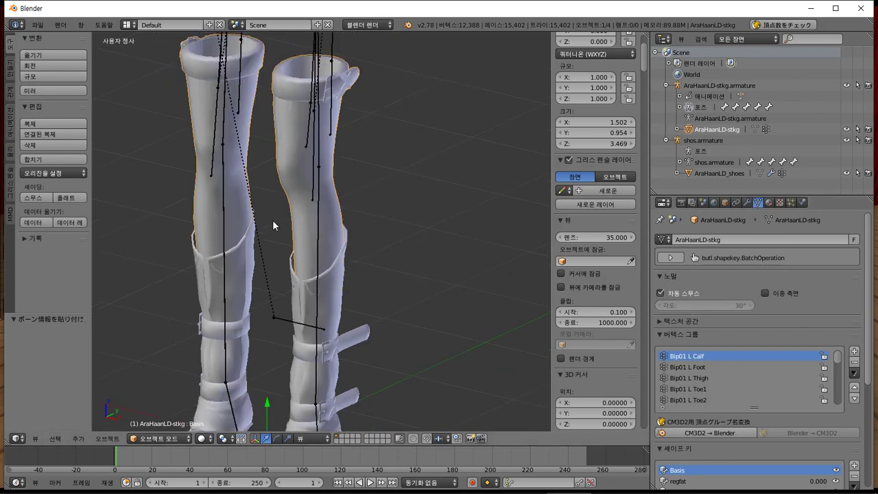
{"action": "left_click", "coordinate": [744, 204]}
{"action": "right_click", "coordinate": [322, 261]}
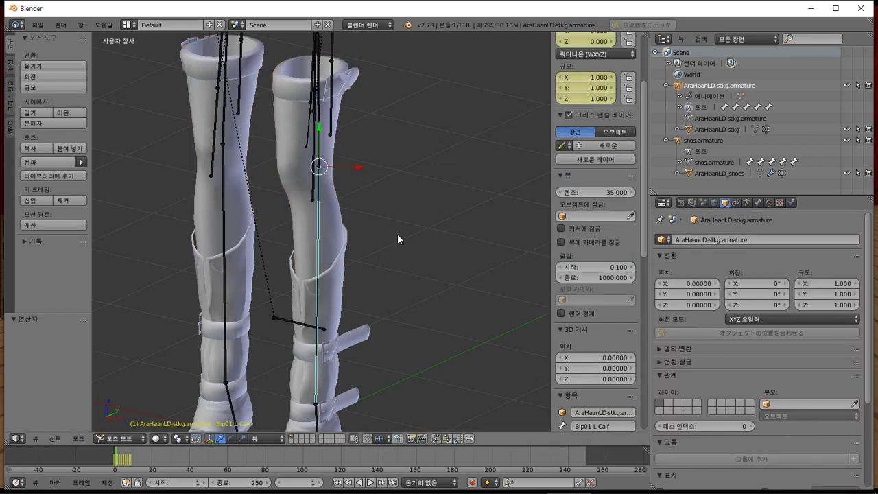
{"action": "key", "text": "ctrl+z"}
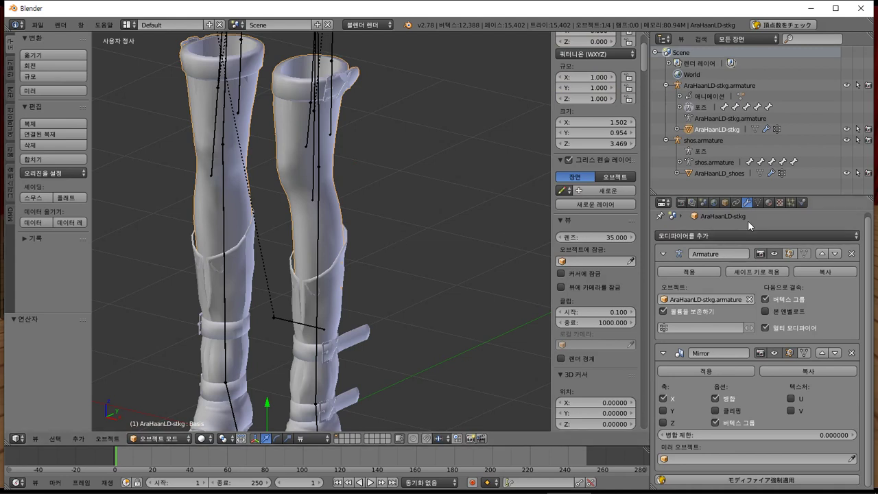
Step: Convert the stocking's vertex group names from CM3D2 to Blender format
{"action": "left_click", "coordinate": [758, 202]}
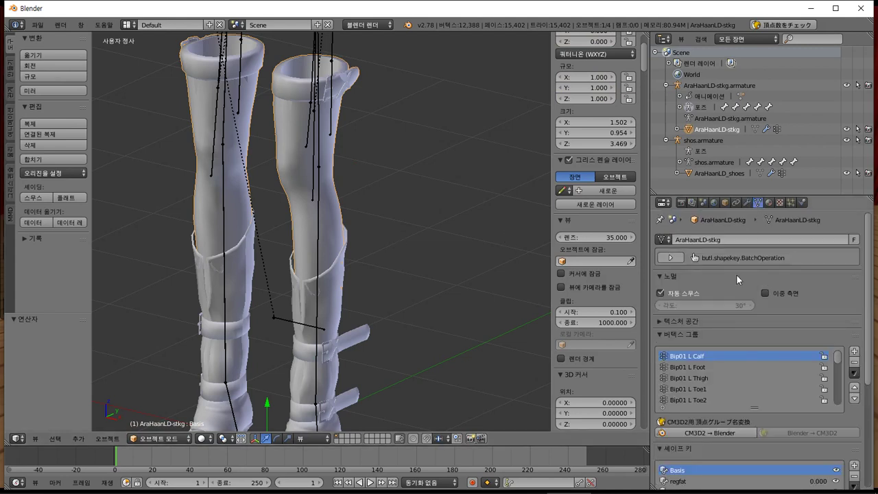
{"action": "left_click", "coordinate": [736, 431]}
{"action": "left_click", "coordinate": [747, 202]}
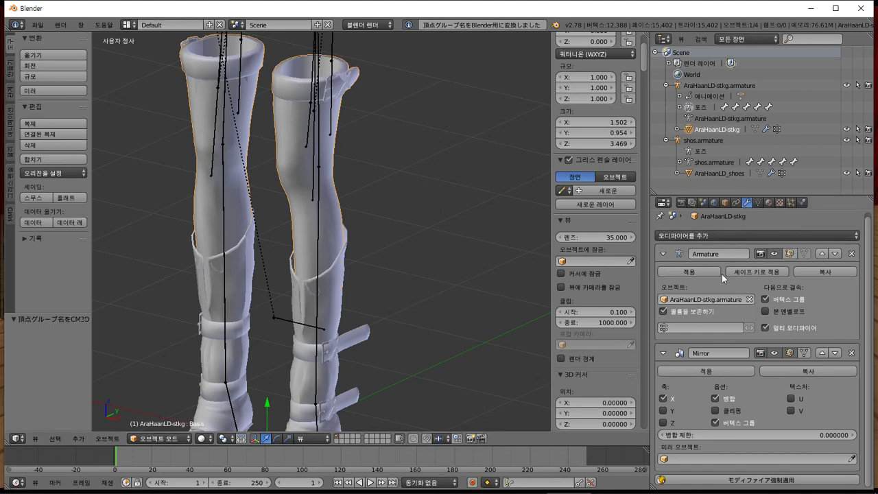
Step: Copy the CM3D2 bone information from AraHaanLD-stkg.armature again and paste it into the stocking object's properties
{"action": "right_click", "coordinate": [317, 234]}
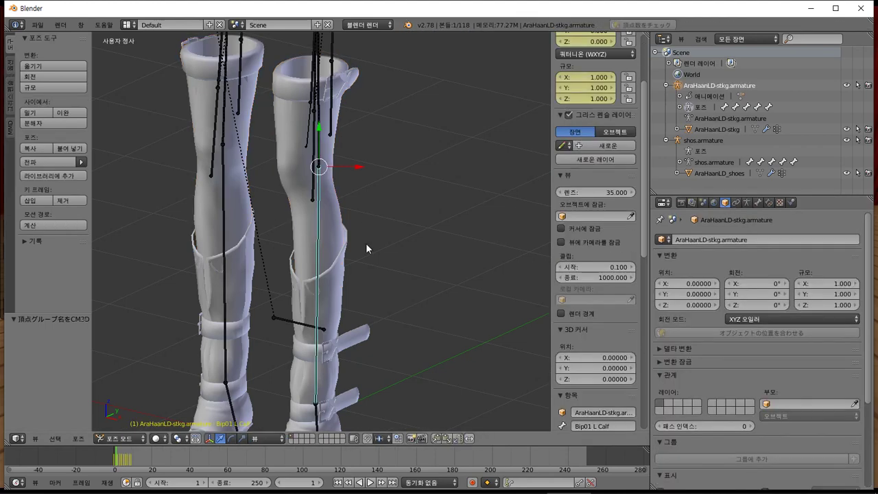
{"action": "left_click", "coordinate": [748, 201]}
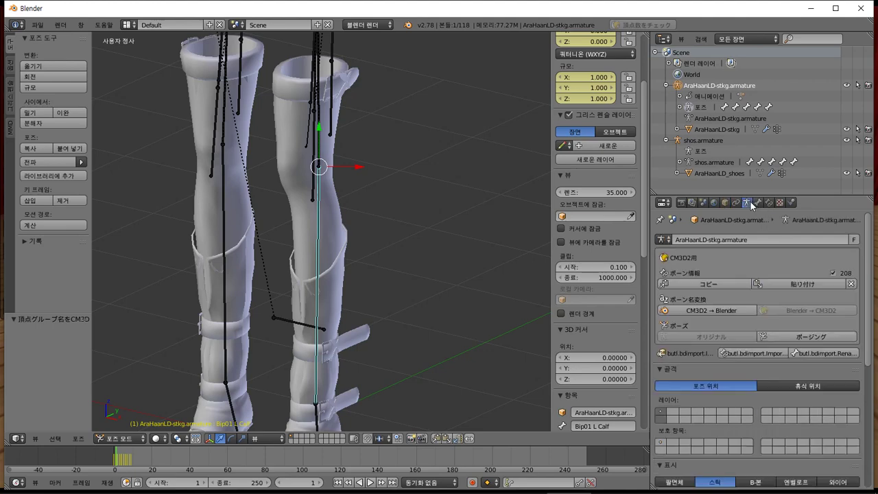
{"action": "left_click", "coordinate": [736, 284]}
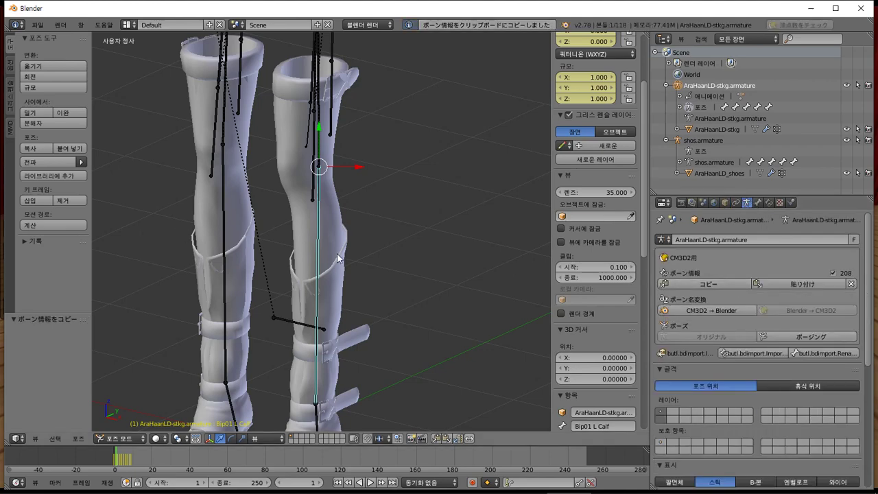
{"action": "right_click", "coordinate": [338, 258]}
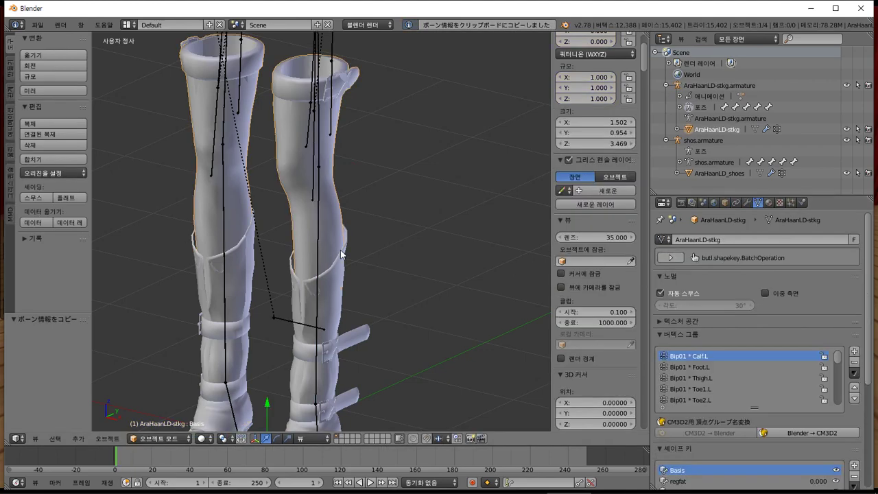
{"action": "left_click", "coordinate": [724, 203]}
{"action": "left_click", "coordinate": [770, 261]}
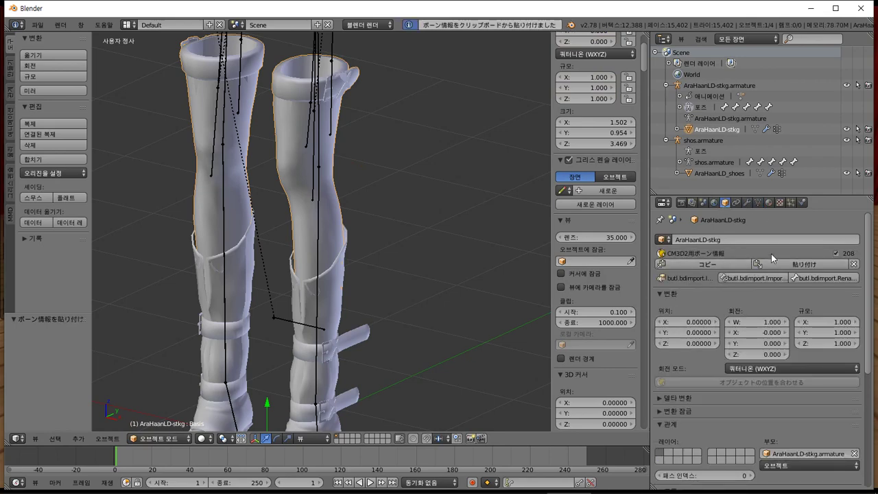
Step: Force-apply the Armature and Mirror modifiers to the renamed-group stocking with the CM3D2 normal blend rate at 0
{"action": "left_click", "coordinate": [758, 202]}
{"action": "left_click", "coordinate": [748, 202]}
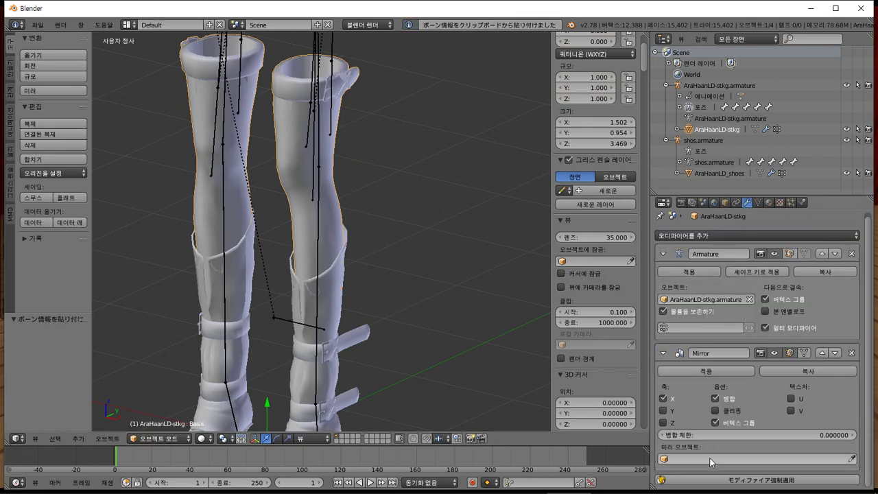
{"action": "left_click", "coordinate": [714, 479]}
{"action": "left_click", "coordinate": [713, 478]}
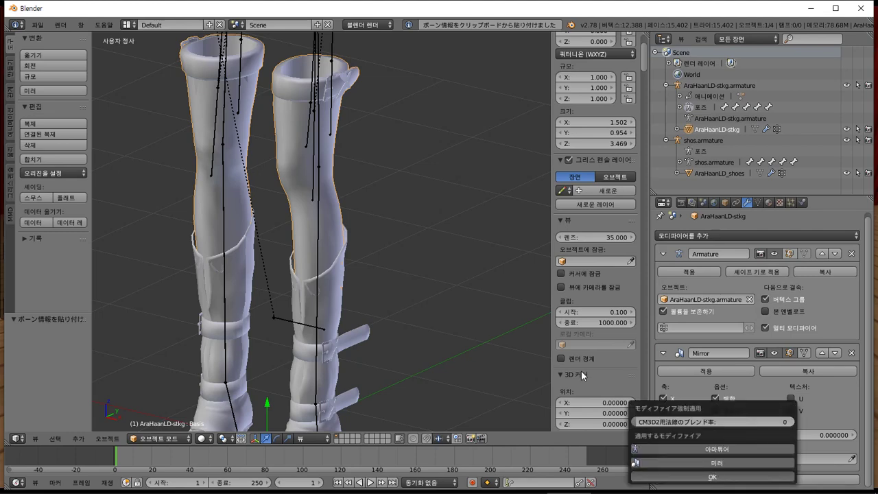
Step: Export the corrected stocking in CM3D2 format to the kLiR_Ara folder, overwriting AraHaanLD-stkg.model
{"action": "left_click", "coordinate": [35, 25]}
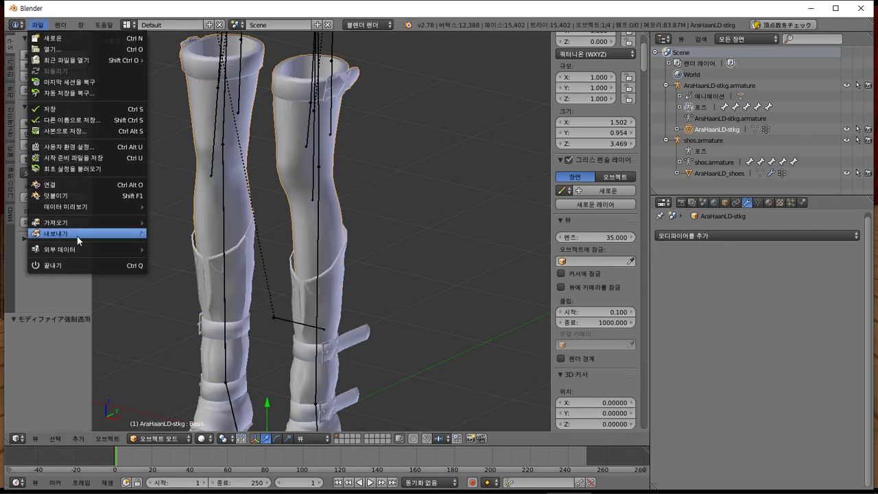
{"action": "mouse_move", "coordinate": [77, 233]}
{"action": "left_click", "coordinate": [216, 332]}
{"action": "key", "text": "Return"}
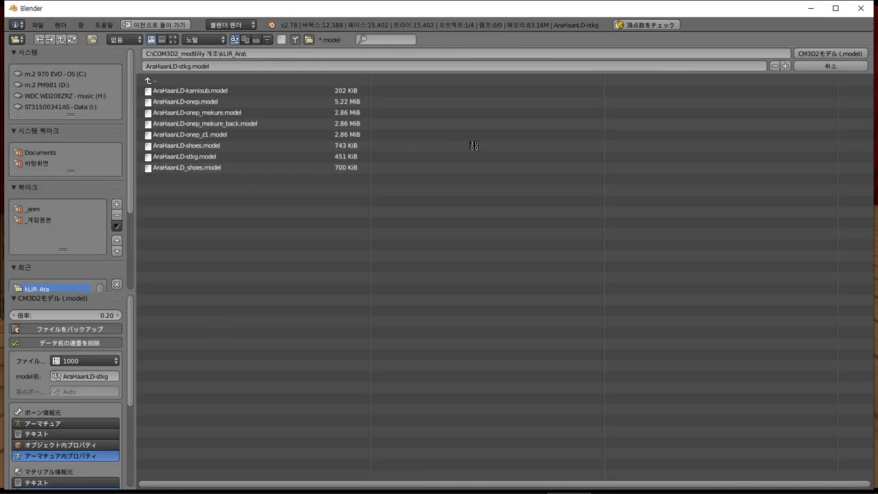
Step: Check the brown stockings on the legs in Custom Order Maid 3D 2, then return to Blender and examine the stocking mesh
{"action": "key", "text": "alt+Tab"}
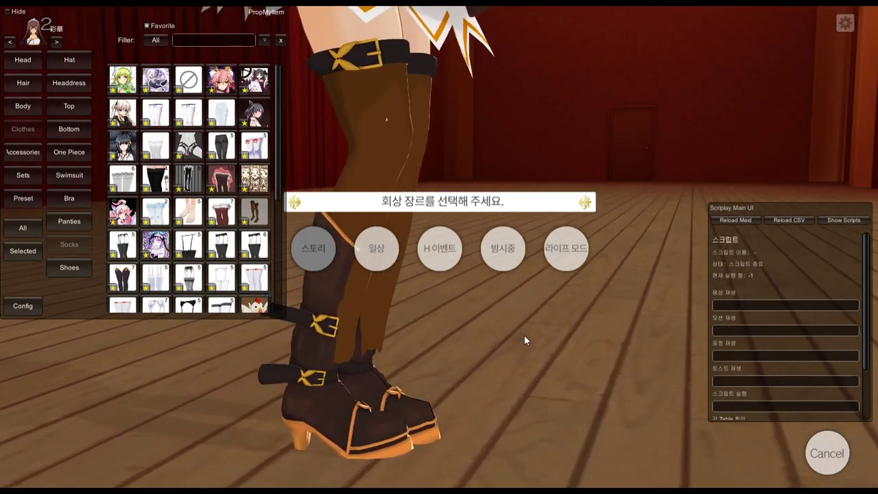
{"action": "key", "text": "alt+Tab"}
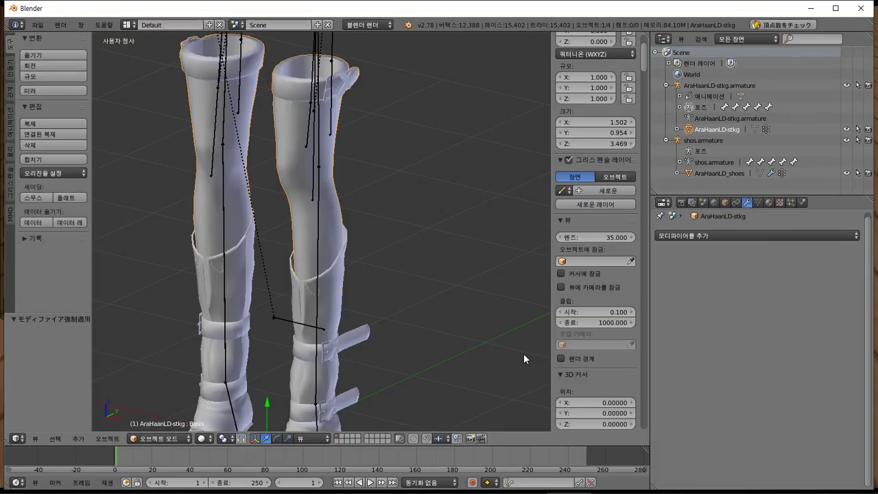
{"action": "middle_click_drag", "start_coordinate": [468, 341], "coordinate": [446, 338]}
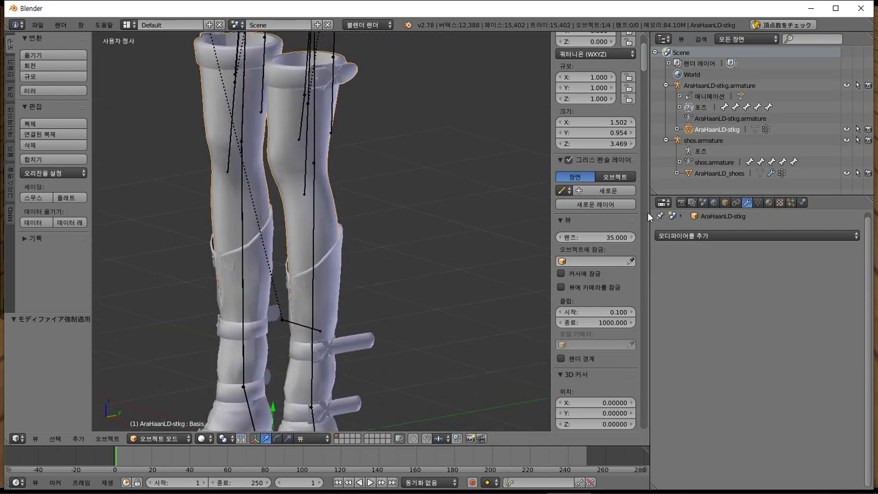
Step: Import erina_stkg.model from the GodEater-erina stkg folder as a CM3D2 model
{"action": "left_click", "coordinate": [37, 26]}
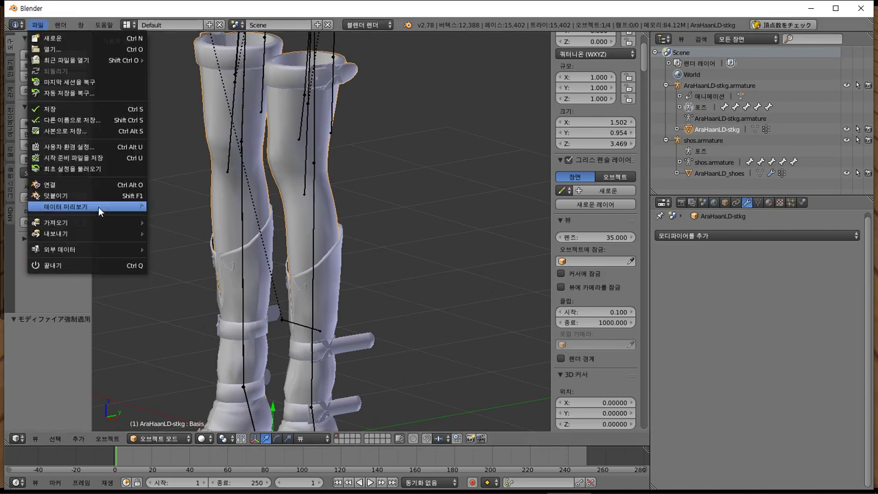
{"action": "mouse_move", "coordinate": [103, 222]}
{"action": "left_click", "coordinate": [216, 333]}
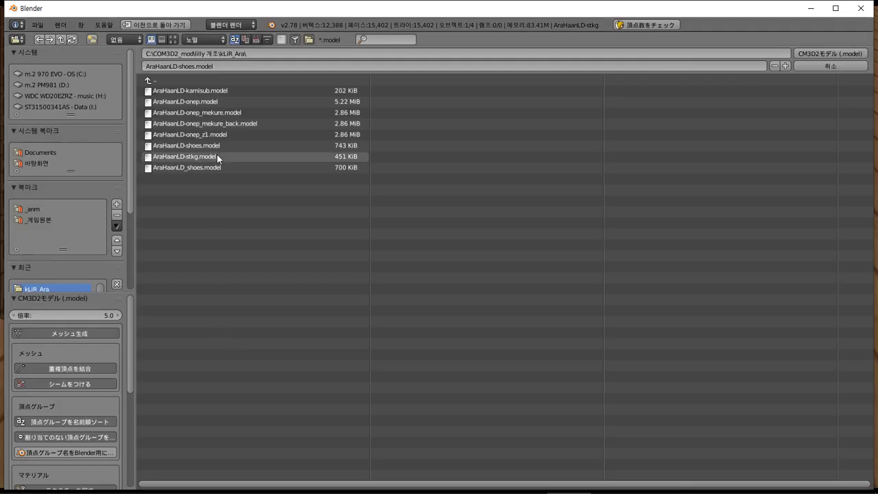
{"action": "scroll", "coordinate": [51, 291], "scroll_direction": "down", "scroll_amount": 1}
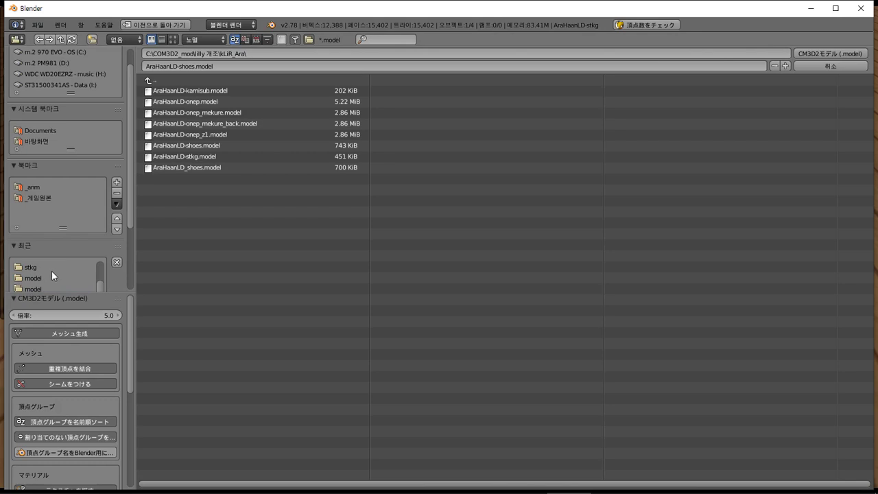
{"action": "left_click", "coordinate": [52, 287]}
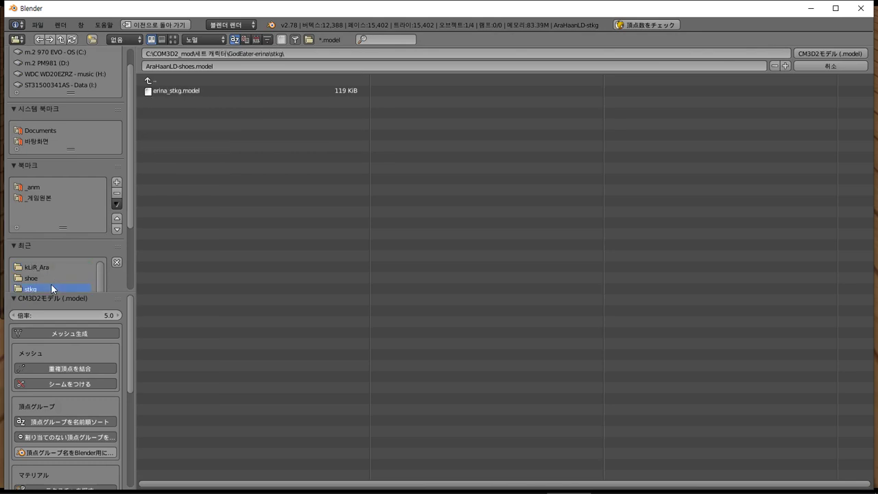
{"action": "left_click", "coordinate": [163, 94]}
{"action": "double_click", "coordinate": [163, 94]}
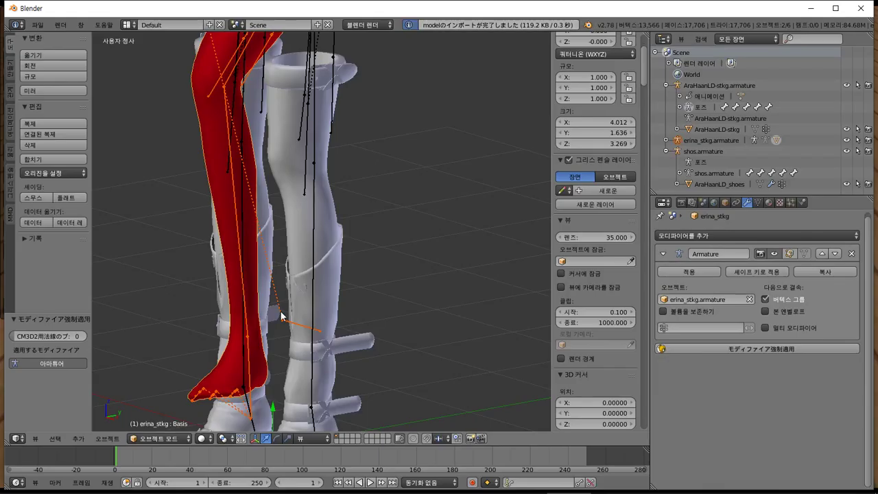
Step: View the imported erina_stkg from the front, then delete its armature and mesh from the scene
{"action": "middle_click_drag", "start_coordinate": [285, 293], "coordinate": [366, 298]}
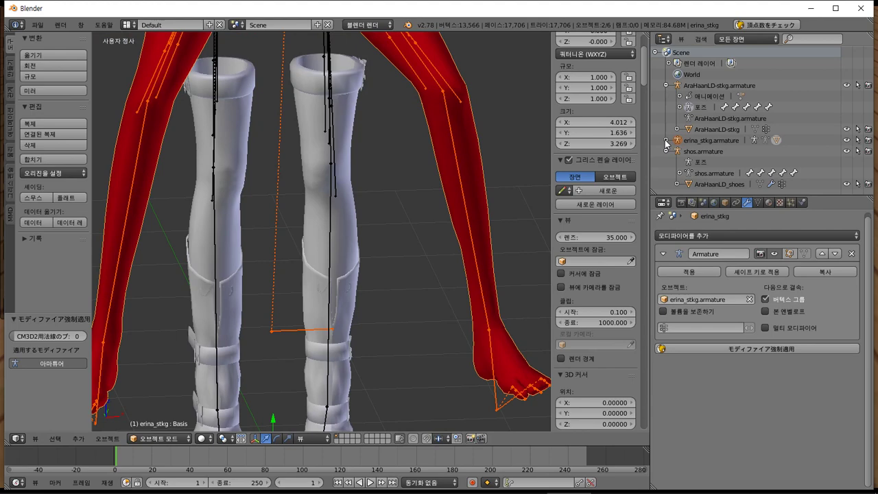
{"action": "left_click", "coordinate": [707, 140]}
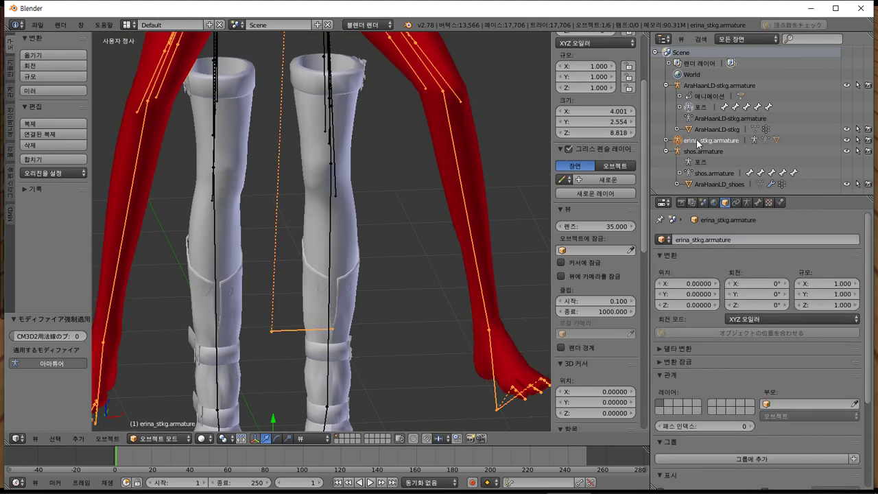
{"action": "right_click", "coordinate": [698, 142]}
{"action": "left_click", "coordinate": [695, 139]}
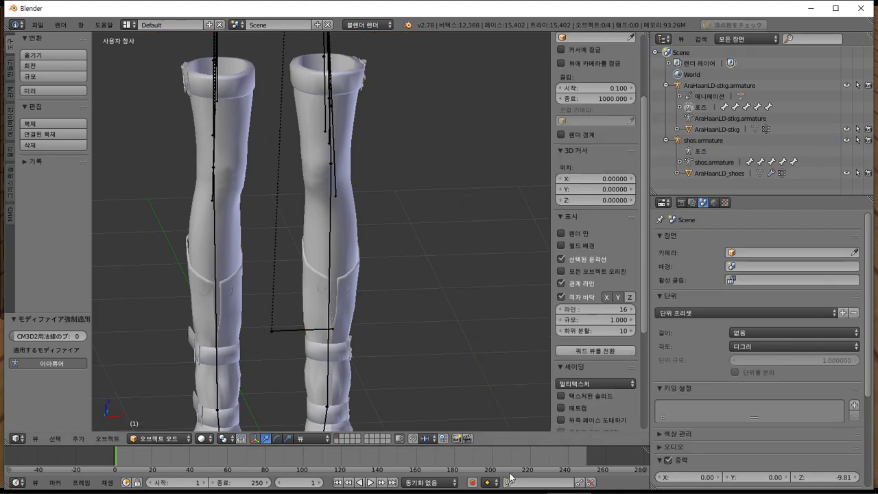
Step: Start a second Blender instance and recover the last AraHaanLD.blend session
{"action": "left_click", "coordinate": [44, 486]}
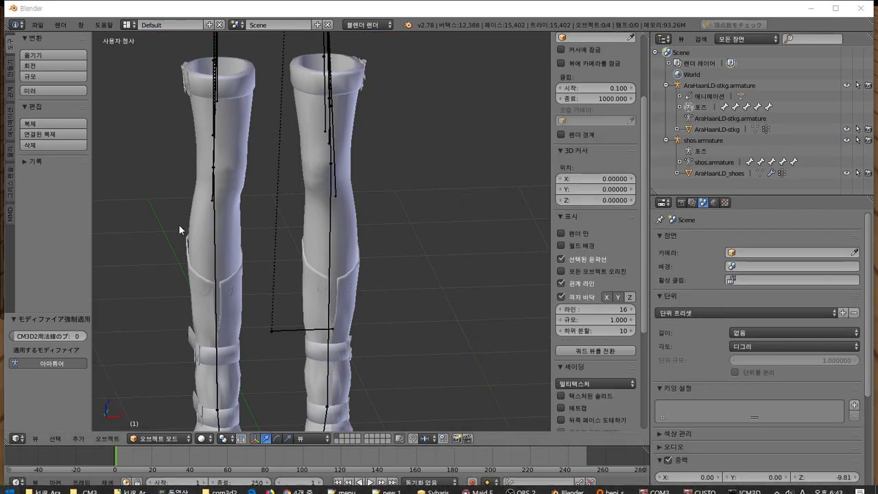
{"action": "key", "text": "super"}
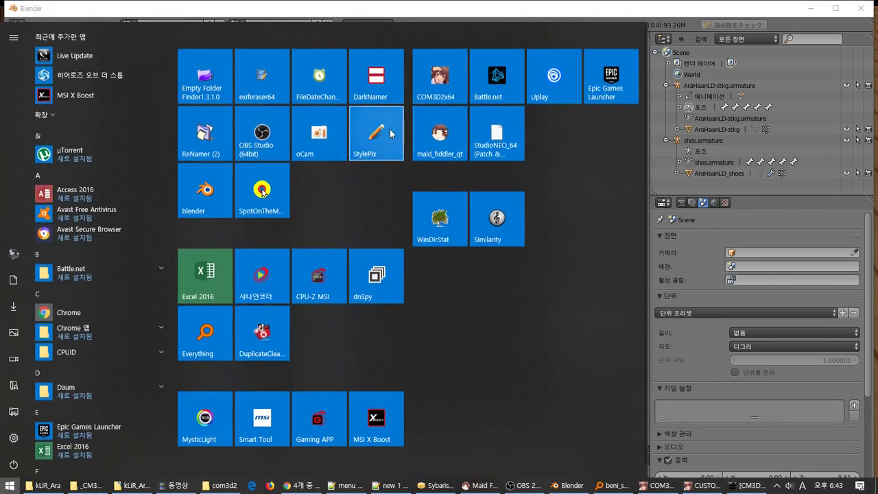
{"action": "left_click", "coordinate": [198, 202]}
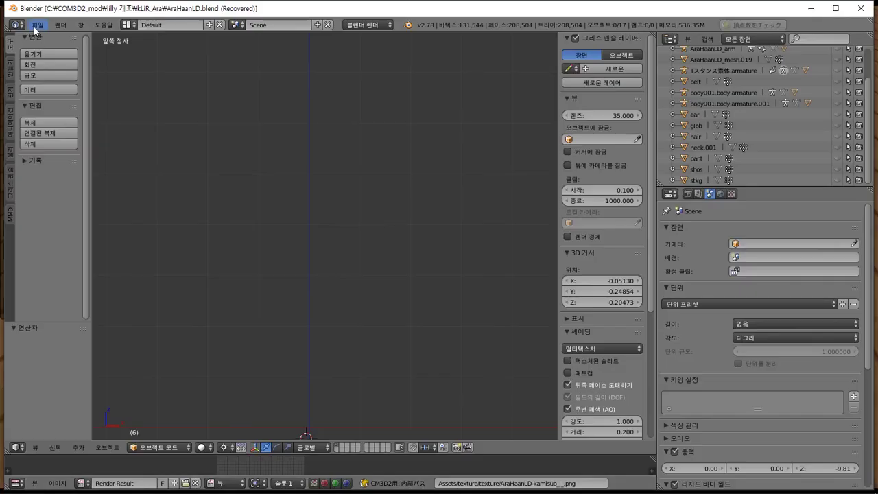
Step: Reset the view and look through the recovered scene's list of objects
{"action": "left_click", "coordinate": [34, 28]}
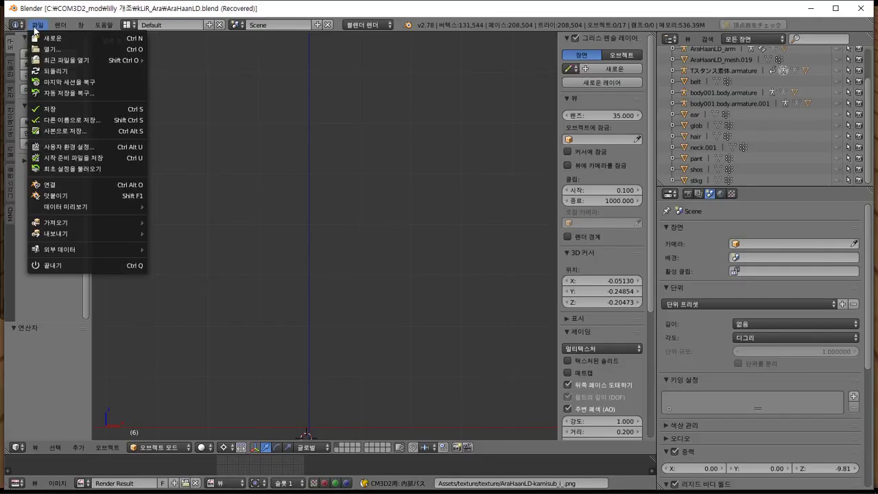
{"action": "key", "text": "shift+c"}
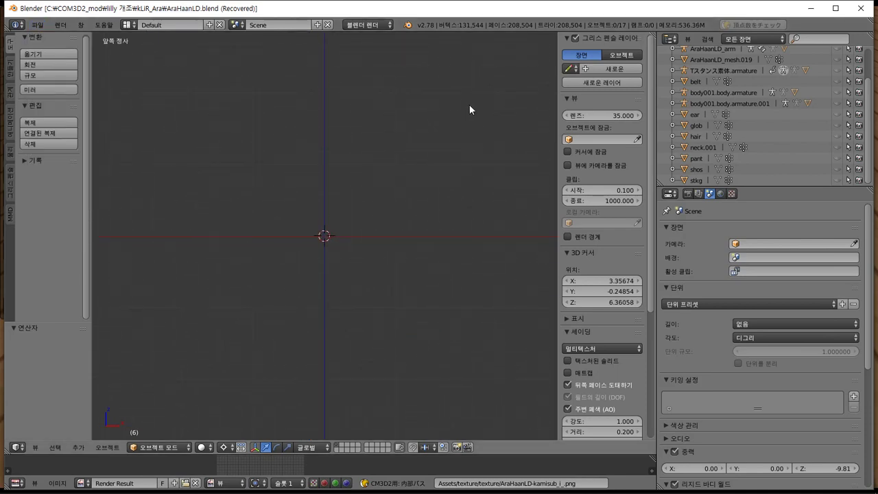
{"action": "scroll", "coordinate": [467, 105], "scroll_direction": "up", "scroll_amount": 7}
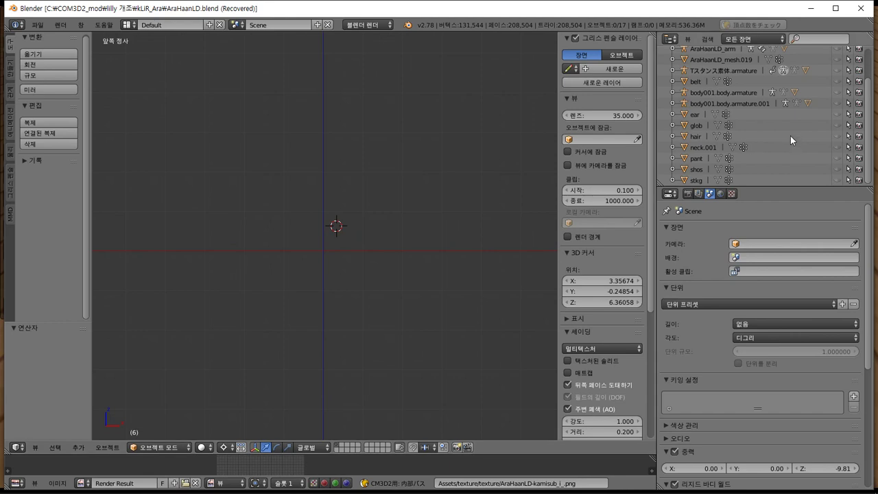
{"action": "scroll", "coordinate": [790, 136], "scroll_direction": "up", "scroll_amount": 2}
{"action": "scroll", "coordinate": [764, 127], "scroll_direction": "down", "scroll_amount": 2}
{"action": "scroll", "coordinate": [763, 122], "scroll_direction": "up", "scroll_amount": 2}
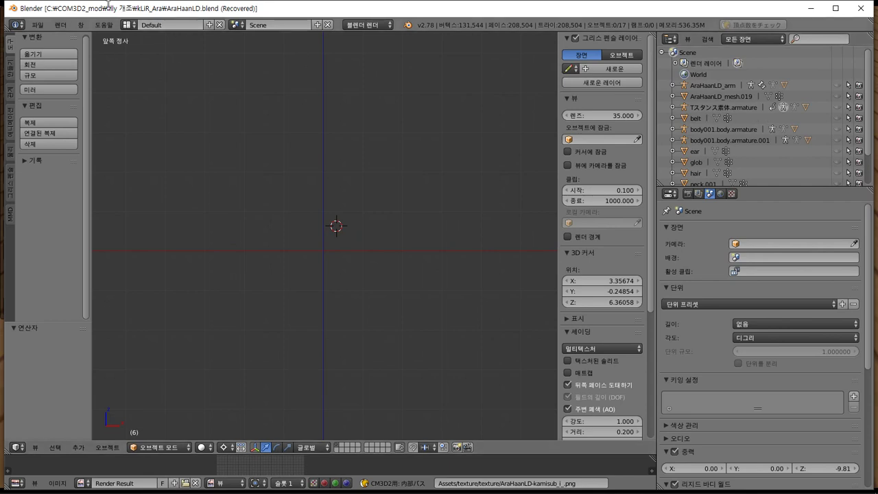
Step: Recover AraHaanLD.blend from the kLiR_Ara folder with the auto-save recovery and check the stocking and shoes in the scene
{"action": "left_click", "coordinate": [37, 25]}
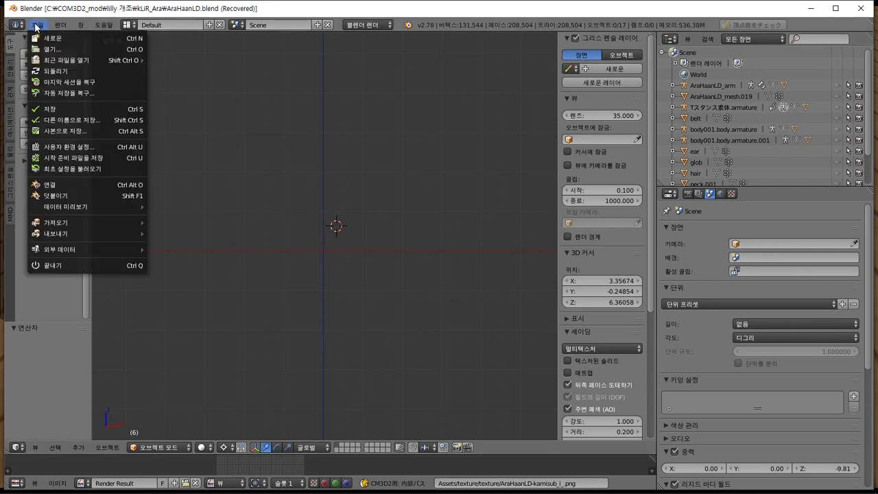
{"action": "left_click", "coordinate": [84, 91]}
{"action": "left_click", "coordinate": [31, 184]}
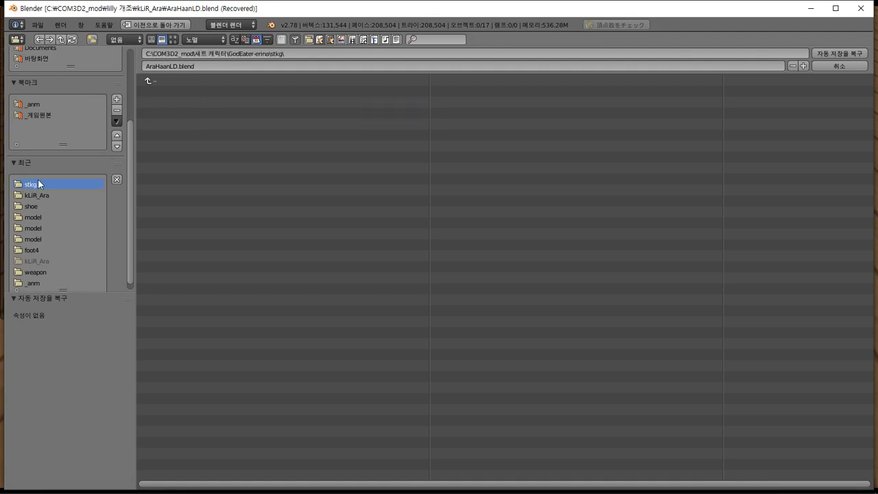
{"action": "left_click", "coordinate": [62, 195]}
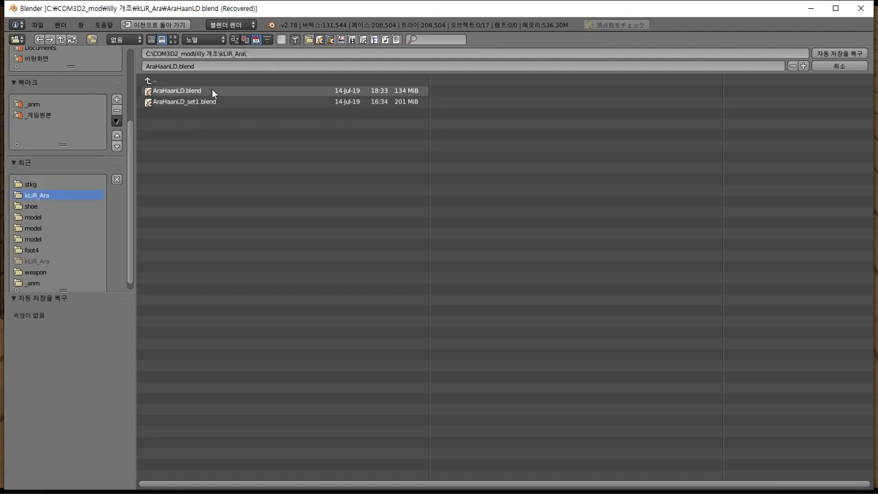
{"action": "double_click", "coordinate": [212, 90]}
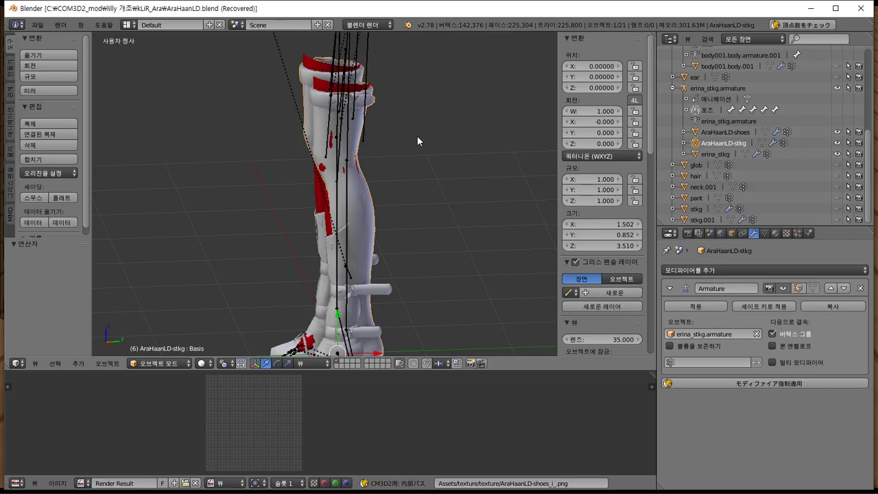
{"action": "scroll", "coordinate": [418, 136], "scroll_direction": "down", "scroll_amount": 3}
{"action": "scroll", "coordinate": [421, 137], "scroll_direction": "up", "scroll_amount": 7}
{"action": "scroll", "coordinate": [422, 137], "scroll_direction": "down", "scroll_amount": 3}
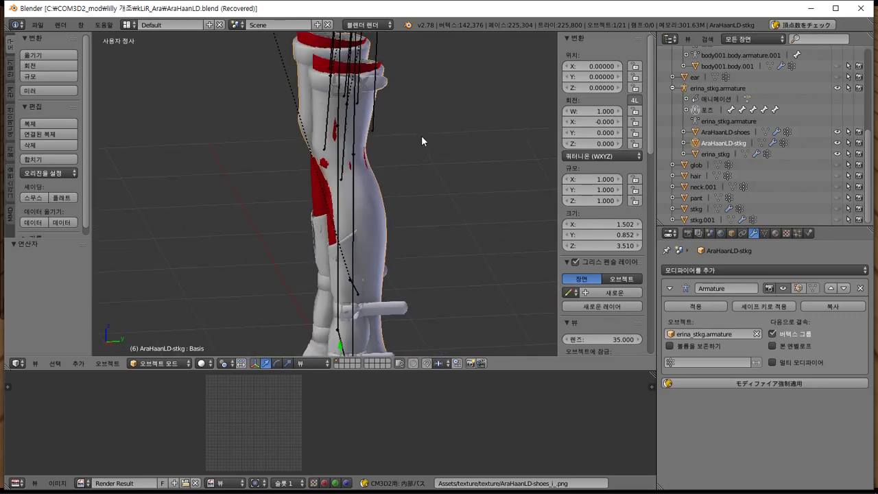
{"action": "middle_click_drag", "start_coordinate": [422, 135], "coordinate": [474, 137]}
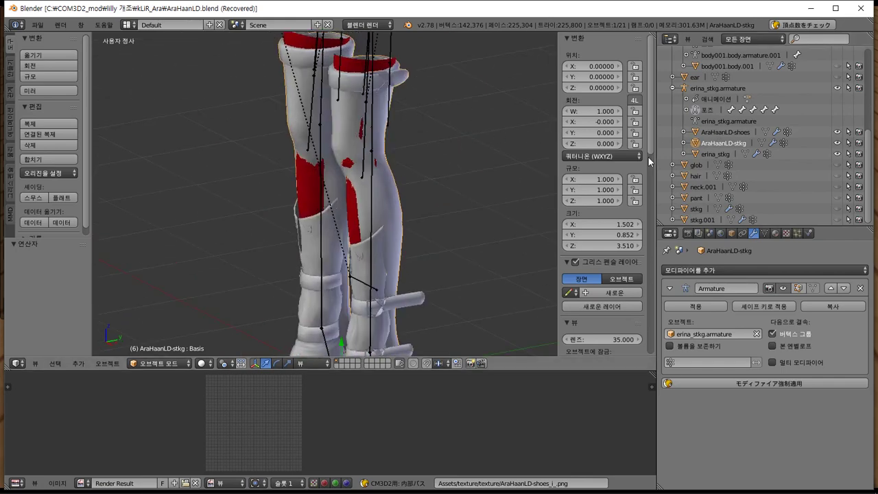
{"action": "mouse_move", "coordinate": [439, 493]}
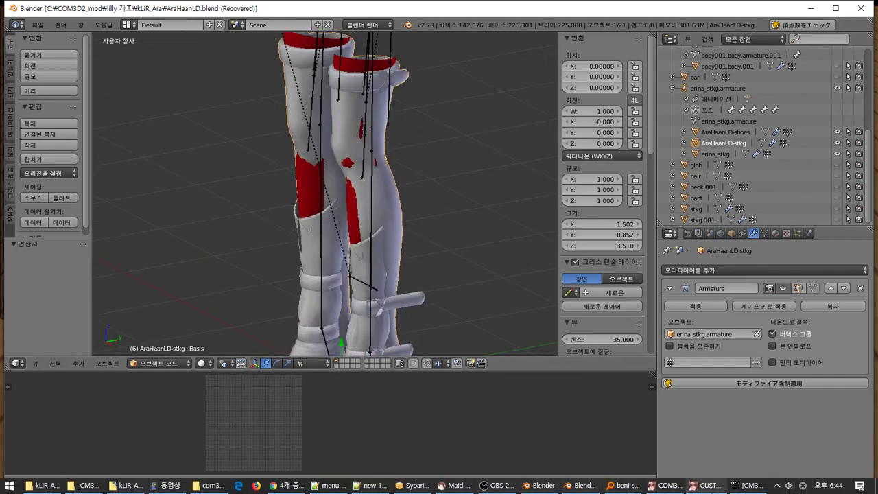
{"action": "mouse_move", "coordinate": [622, 485]}
{"action": "left_click", "coordinate": [584, 437]}
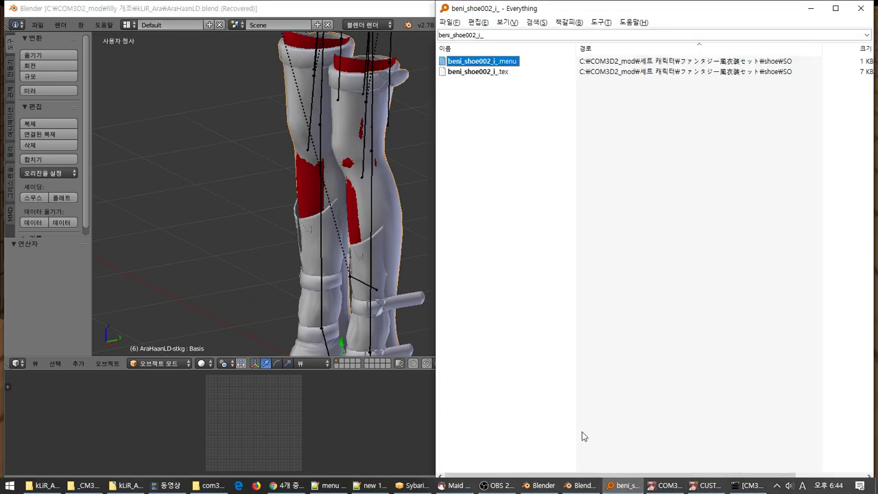
{"action": "left_click", "coordinate": [200, 232]}
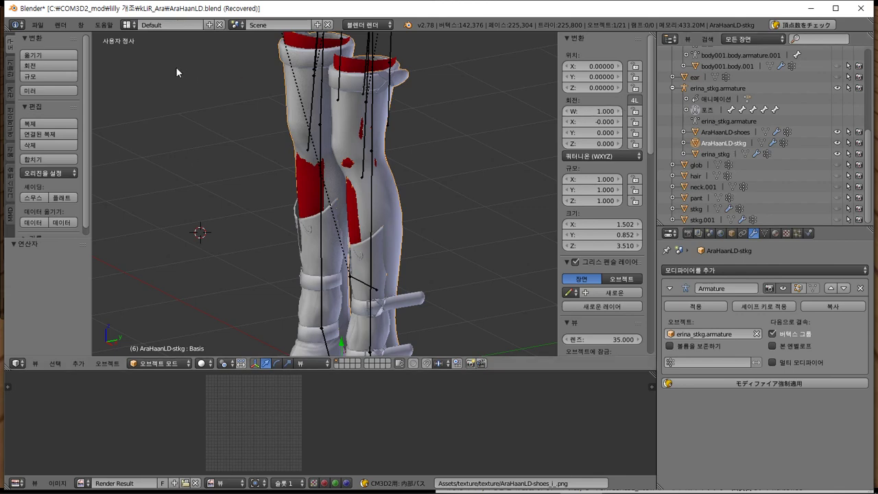
Step: Import AraHaanLD-stkg.model from the kLiR_Ara folder as a CM3D2 model
{"action": "left_click", "coordinate": [39, 25]}
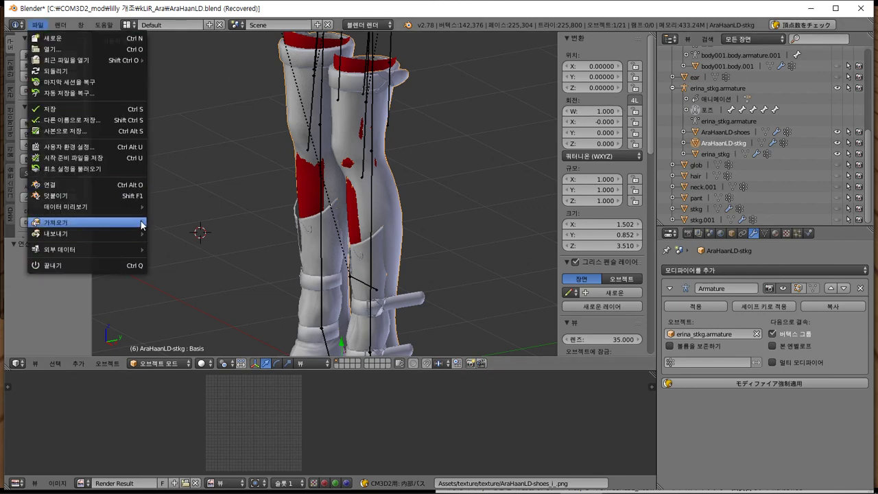
{"action": "mouse_move", "coordinate": [131, 223]}
{"action": "left_click", "coordinate": [238, 333]}
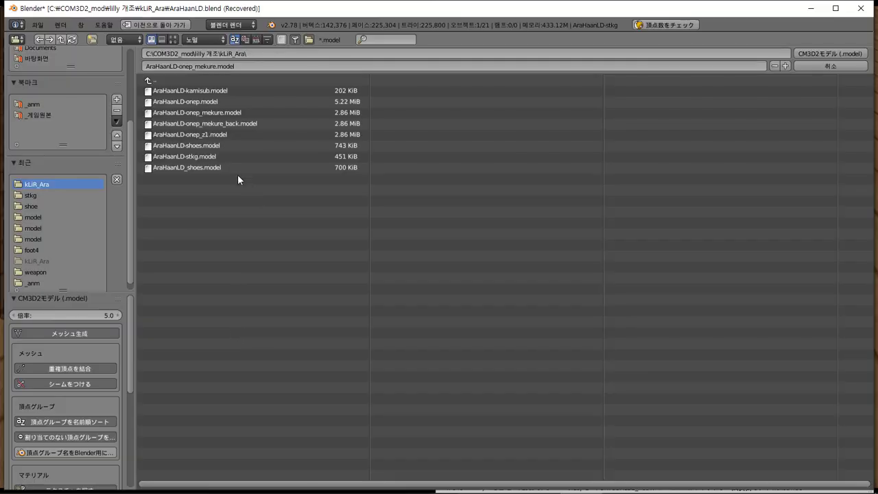
{"action": "left_click", "coordinate": [221, 157]}
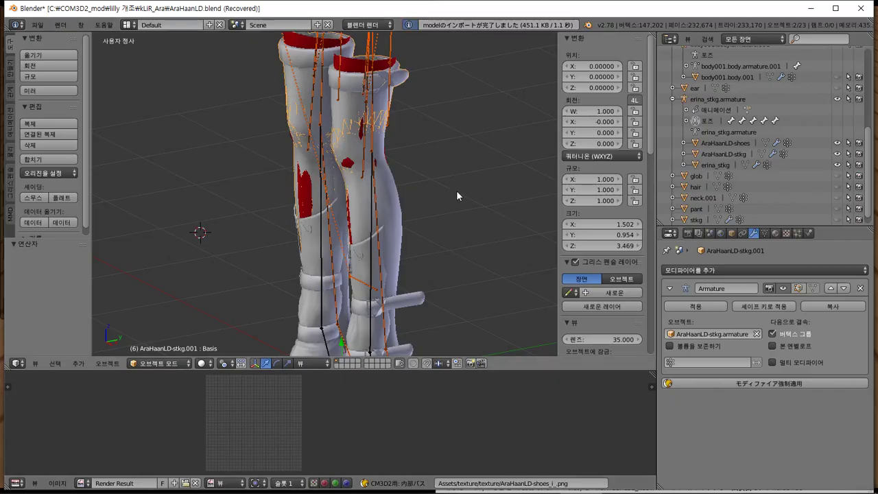
Step: Parent the imported AraHaanLD-stkg.001 mesh to erina_stkg.armature with the Object parent option
{"action": "middle_click_drag", "start_coordinate": [456, 190], "coordinate": [439, 201]}
{"action": "scroll", "coordinate": [815, 162], "scroll_direction": "up", "scroll_amount": 5}
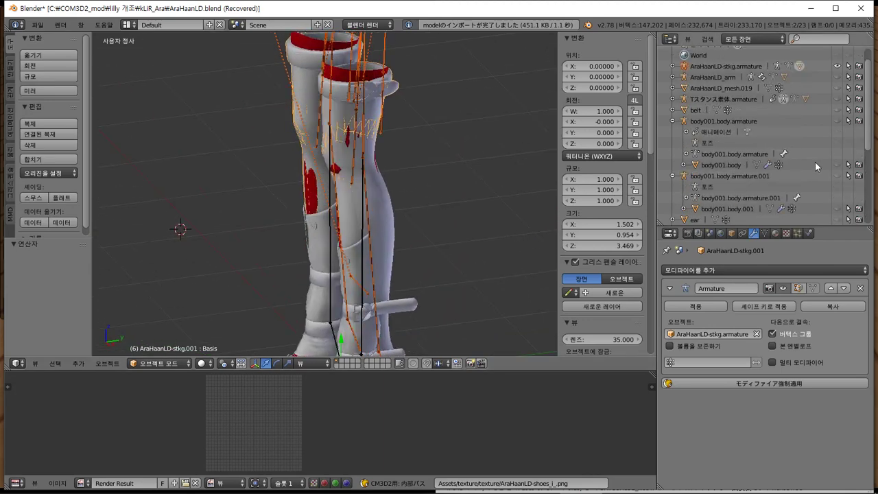
{"action": "left_click", "coordinate": [675, 64]}
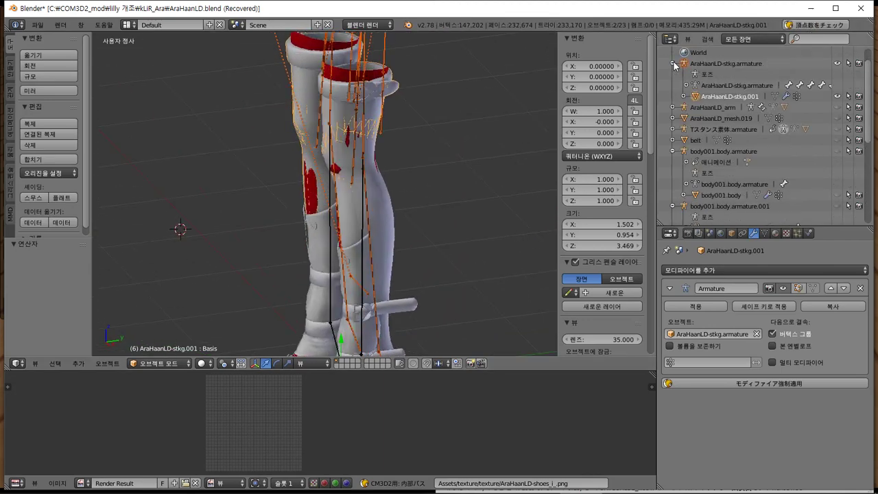
{"action": "scroll", "coordinate": [715, 77], "scroll_direction": "down", "scroll_amount": 3}
{"action": "left_click_drag", "start_coordinate": [730, 52], "coordinate": [732, 131]}
{"action": "scroll", "coordinate": [728, 90], "scroll_direction": "down", "scroll_amount": 5}
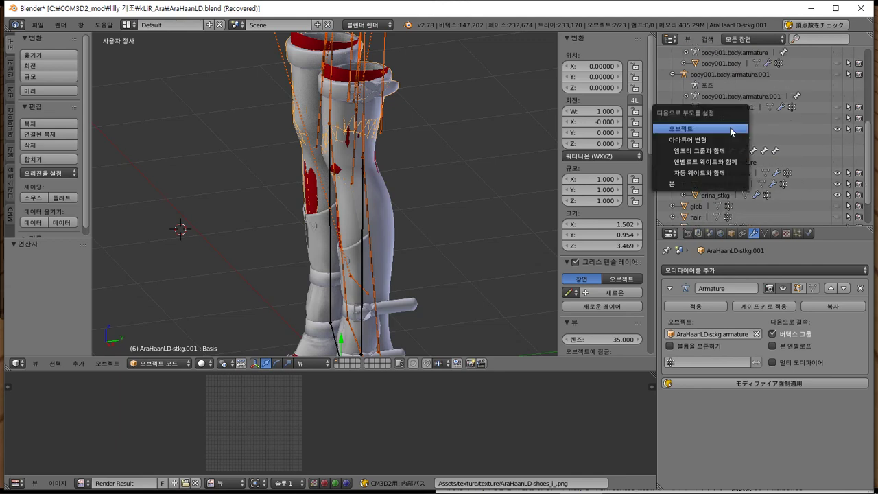
{"action": "left_click", "coordinate": [732, 129]}
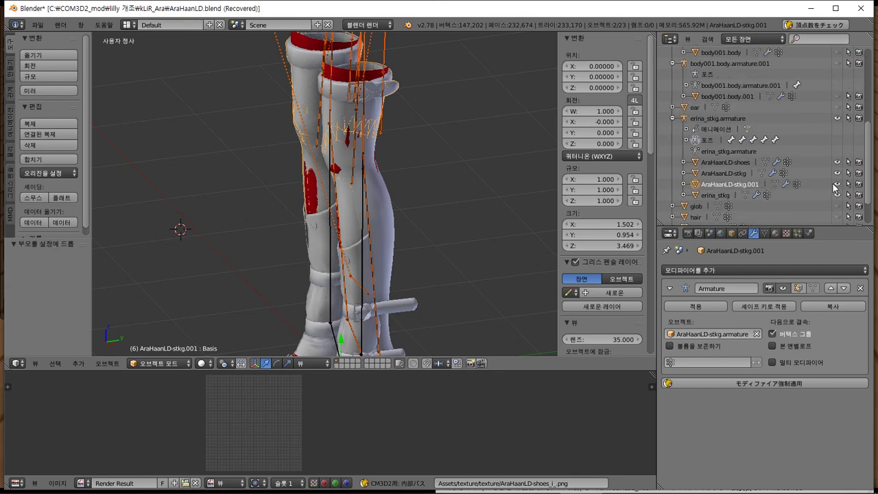
Step: Toggle the visibility of the old AraHaanLD-stkg mesh to compare it, and delete that mesh from the scene
{"action": "left_click", "coordinate": [835, 175]}
{"action": "left_click", "coordinate": [836, 175]}
{"action": "left_click", "coordinate": [837, 174]}
{"action": "left_click", "coordinate": [837, 174]}
{"action": "right_click", "coordinate": [749, 175]}
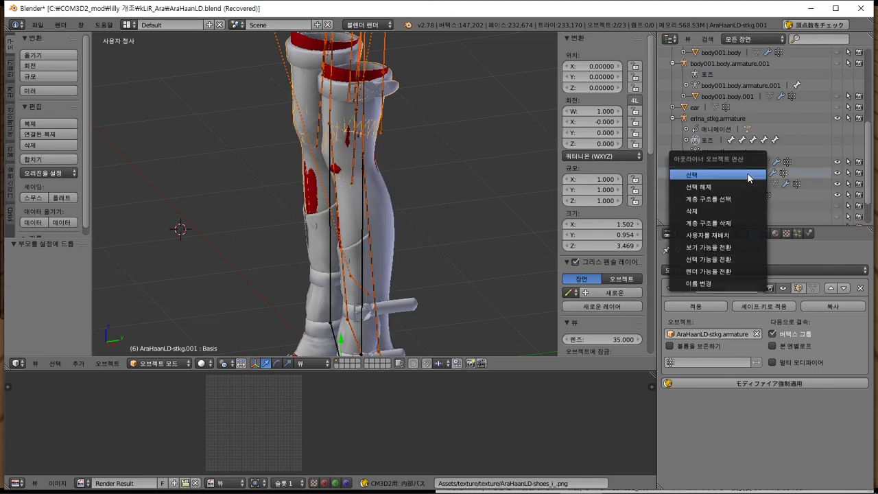
{"action": "left_click", "coordinate": [748, 211]}
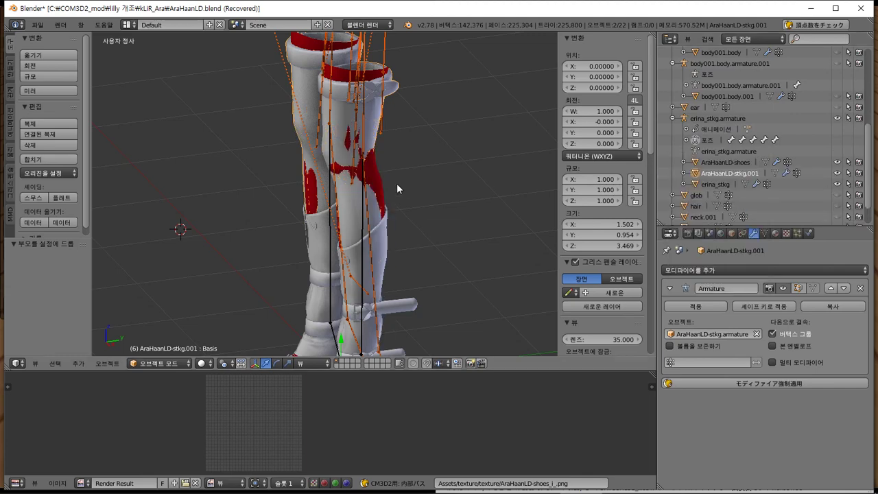
Step: Transfer the vertex weights from erina_stkg to AraHaanLD-stkg.001 with the quick weight transfer, using the nearest face as reference
{"action": "middle_click_drag", "start_coordinate": [397, 183], "coordinate": [405, 167]}
{"action": "right_click", "coordinate": [388, 168]}
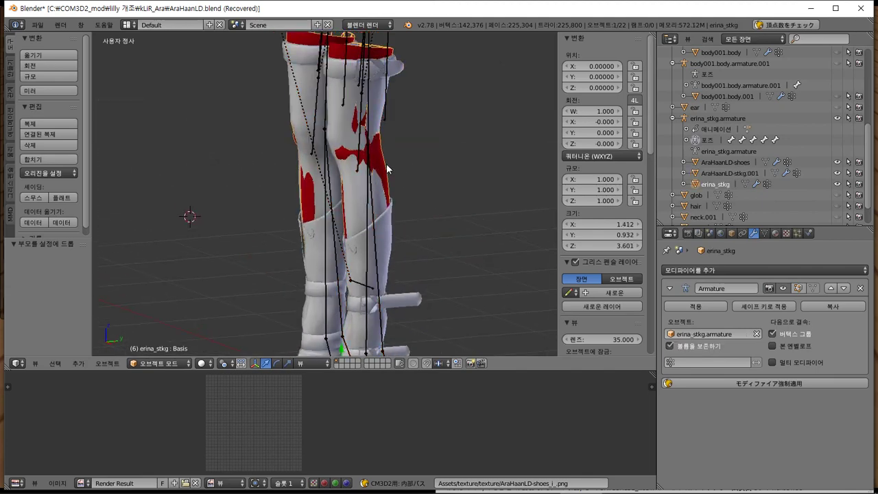
{"action": "right_click", "coordinate": [359, 211], "text": "shift"}
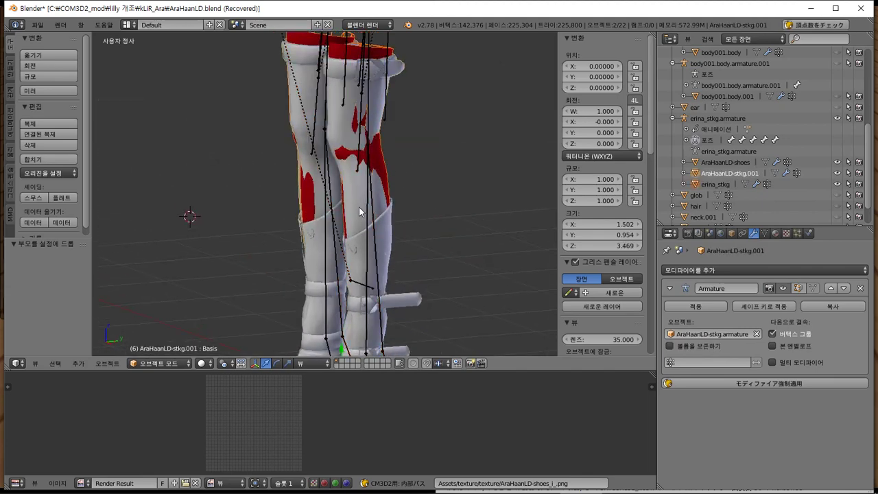
{"action": "left_click", "coordinate": [765, 234]}
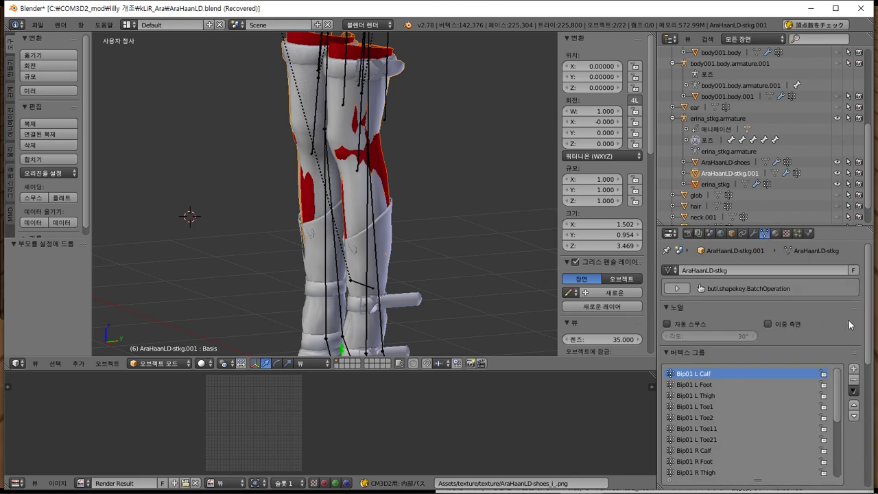
{"action": "left_click", "coordinate": [854, 390]}
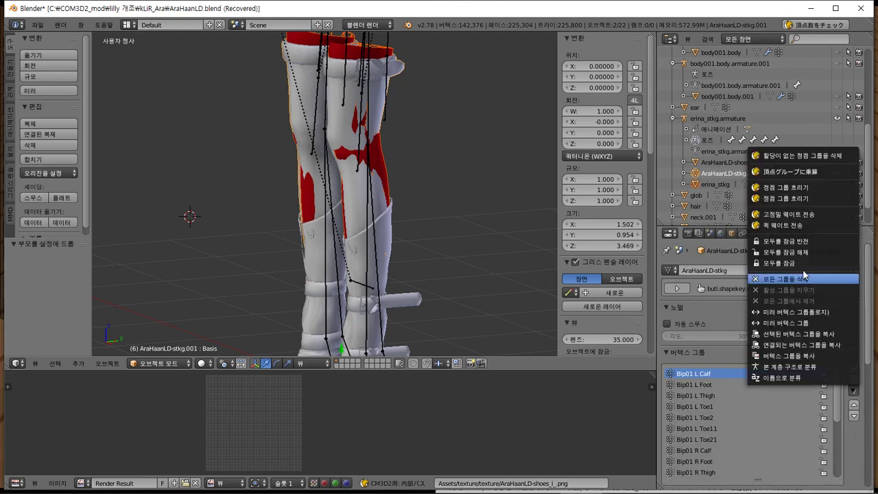
{"action": "left_click", "coordinate": [829, 226]}
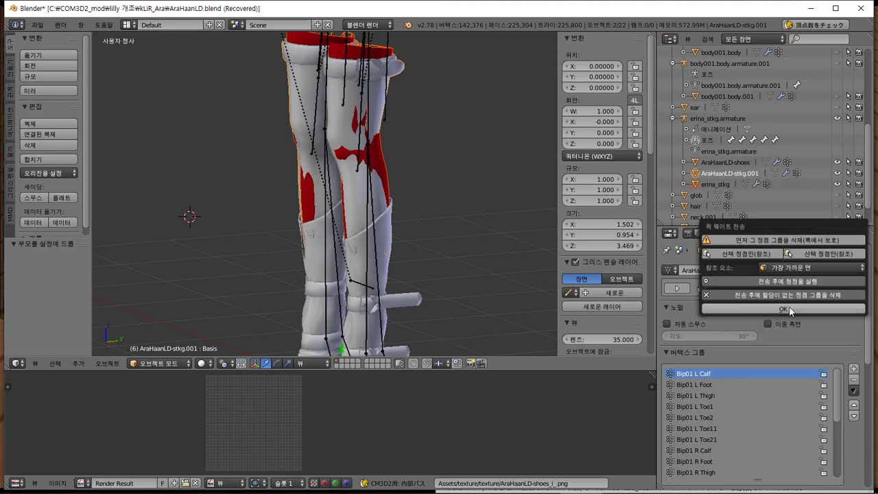
{"action": "left_click", "coordinate": [789, 309]}
Step: Transfer the shape keys from erina_stkg to AraHaanLD-stkg.001 with the quick shape key transfer
{"action": "scroll", "coordinate": [859, 327], "scroll_direction": "down", "scroll_amount": 3}
{"action": "scroll", "coordinate": [859, 326], "scroll_direction": "down", "scroll_amount": 2}
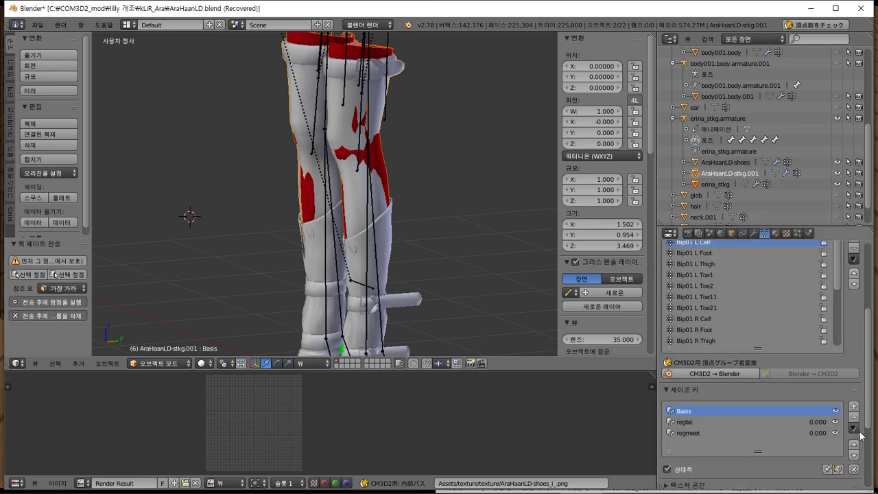
{"action": "left_click", "coordinate": [857, 429]}
{"action": "left_click", "coordinate": [827, 325]}
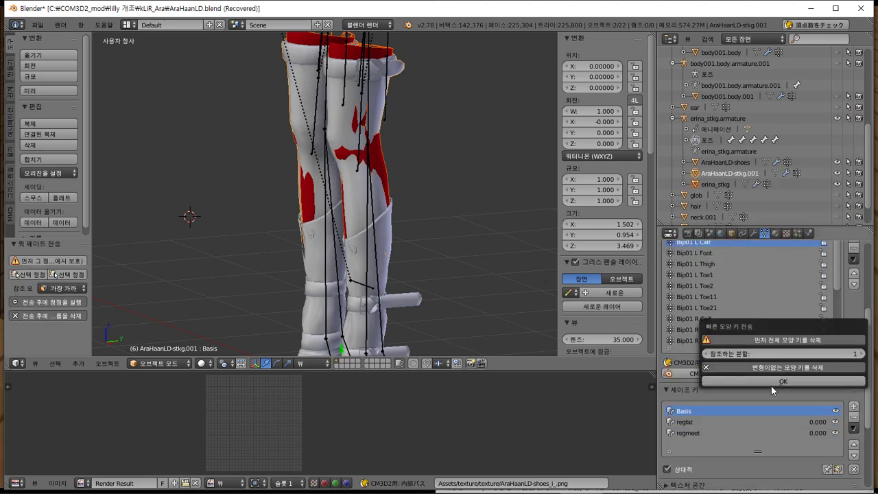
{"action": "key", "text": "Return"}
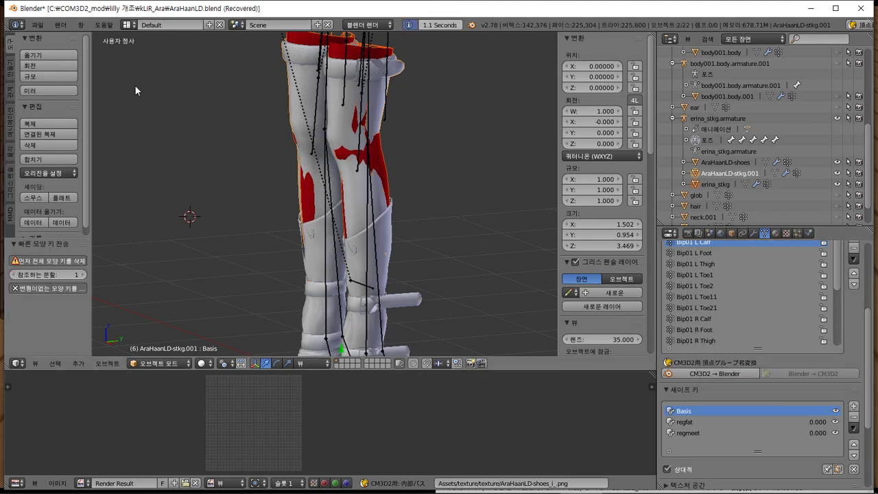
Step: Export AraHaanLD-stkg.001 as the CM3D2 model AraHaanLD-stkg.model in the kLiR_Ara folder
{"action": "left_click", "coordinate": [37, 24]}
{"action": "mouse_move", "coordinate": [108, 233]}
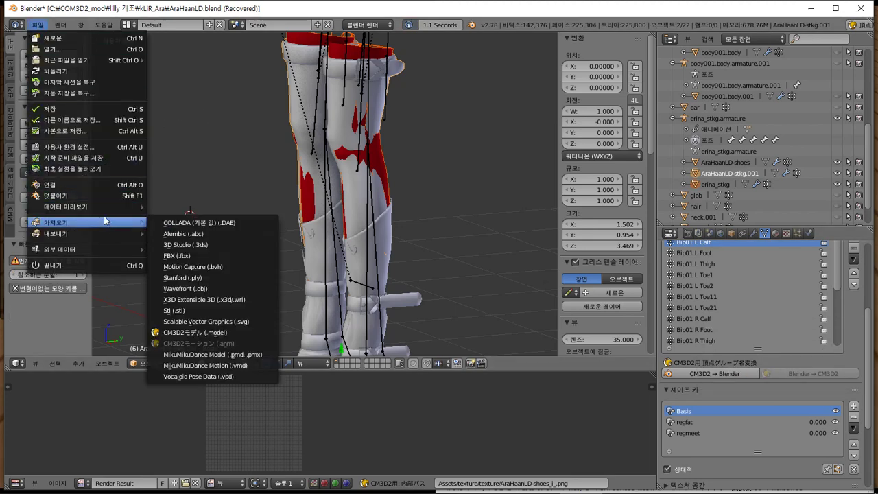
{"action": "left_click", "coordinate": [219, 334]}
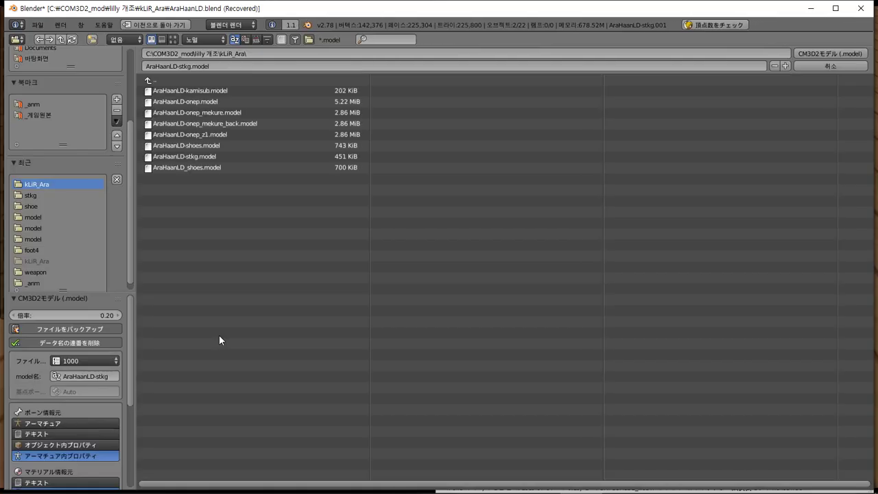
{"action": "left_click", "coordinate": [807, 52]}
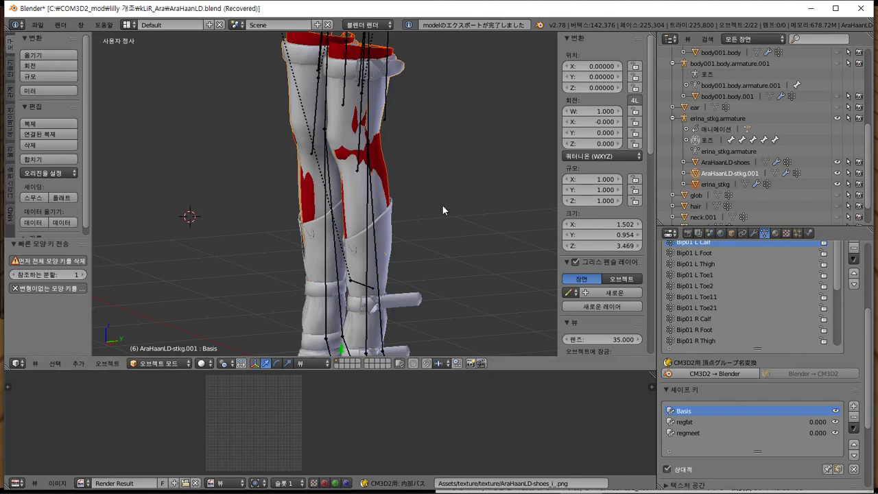
Step: Switch to CUSTOM ORDER MAID 3D 2, take off the character's socks and put the brown stocking back on to reload it
{"action": "key", "text": "alt+Tab"}
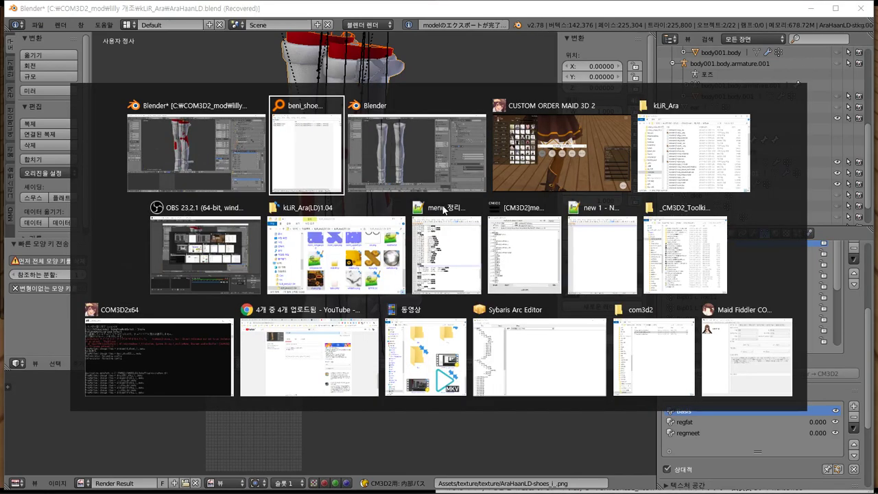
{"action": "key", "text": "alt+Tab"}
{"action": "key", "text": "alt+Tab"}
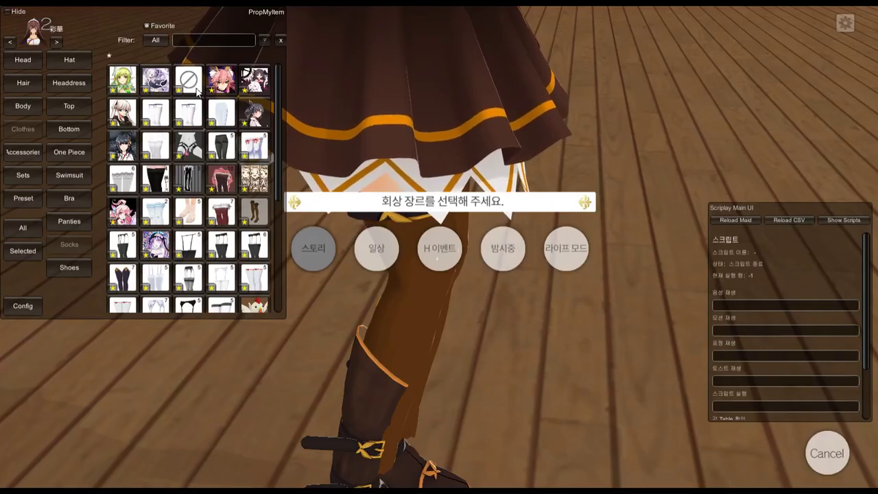
{"action": "left_click", "coordinate": [189, 80]}
{"action": "left_click", "coordinate": [253, 209]}
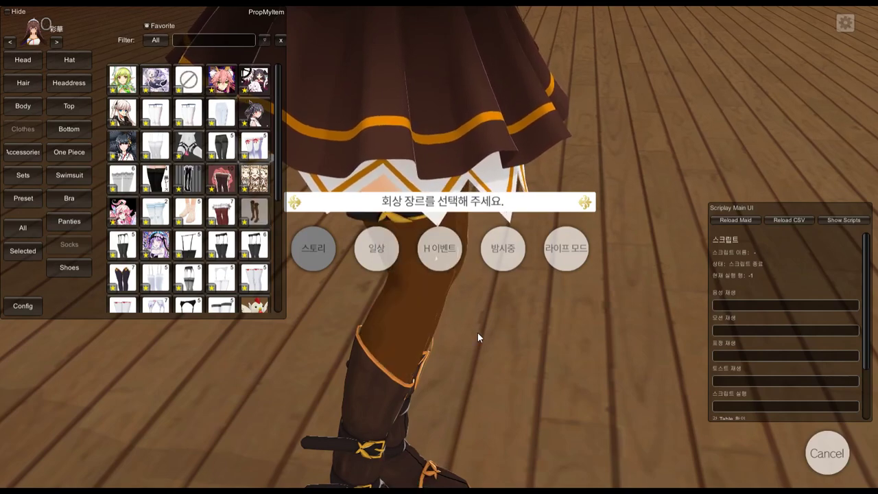
Step: Examine how the reloaded stocking fits with the boots on the character's legs from several angles
{"action": "right_click_drag", "start_coordinate": [478, 333], "coordinate": [408, 343]}
{"action": "scroll", "coordinate": [408, 343], "scroll_direction": "down", "scroll_amount": 3}
{"action": "right_click_drag", "start_coordinate": [418, 313], "coordinate": [420, 249]}
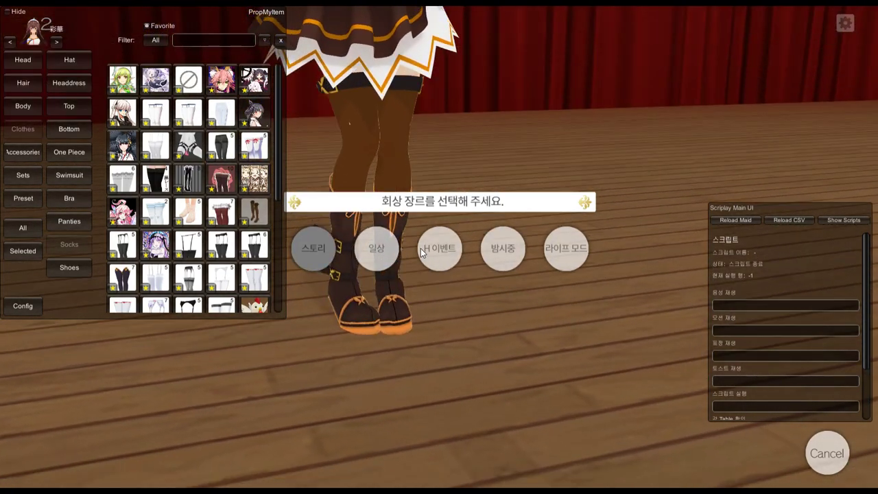
{"action": "right_click_drag", "start_coordinate": [438, 312], "coordinate": [433, 332]}
{"action": "right_click_drag", "start_coordinate": [566, 142], "coordinate": [460, 280]}
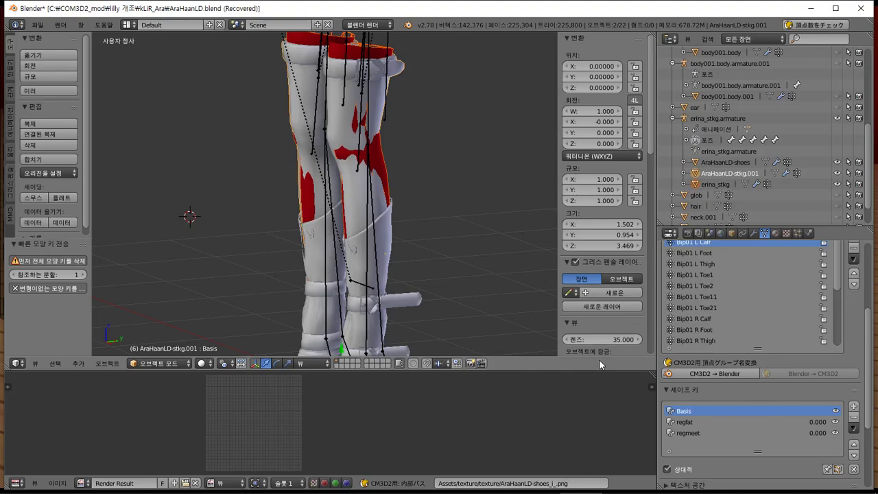
{"action": "key", "text": "alt+Tab"}
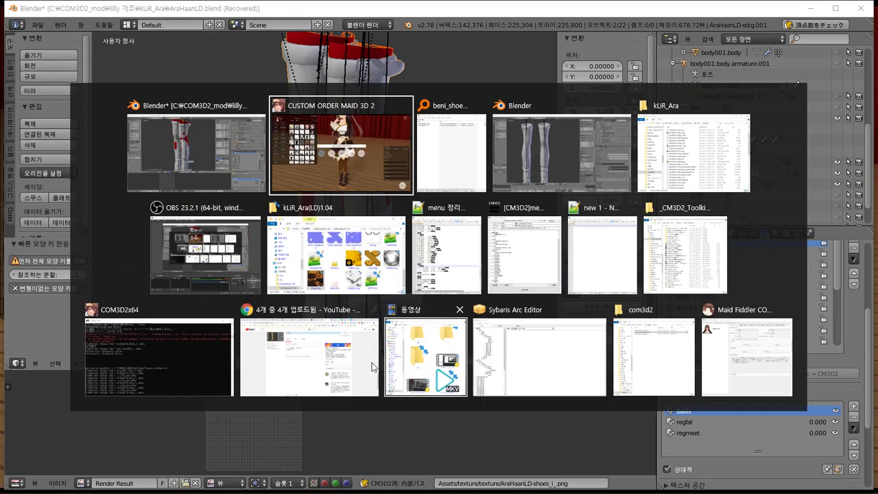